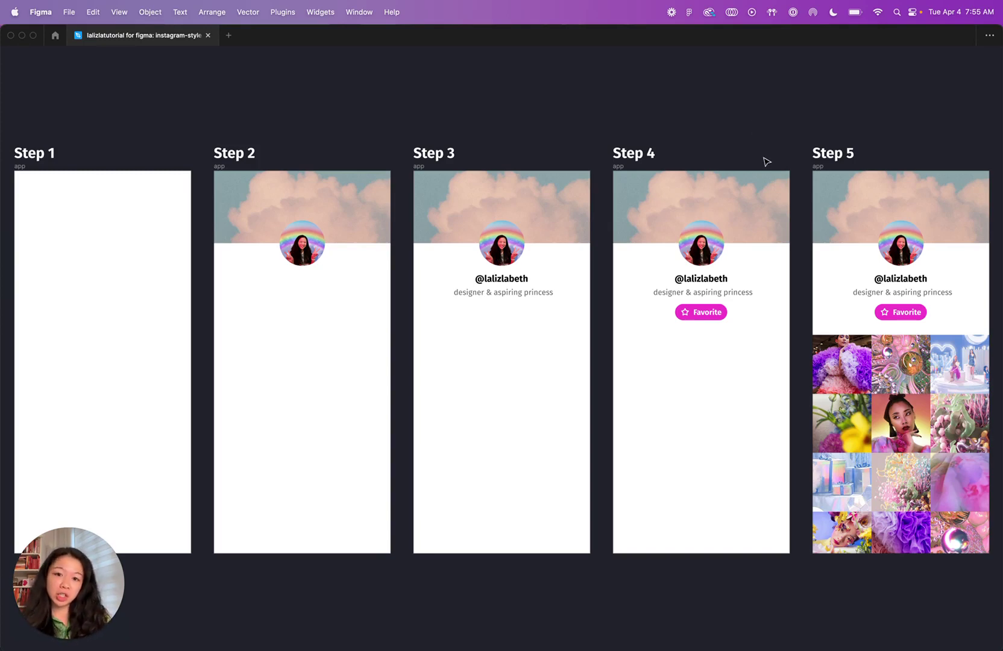
Create a new blank design file and name it 'profile page'
{"action": "scroll", "coordinate": [812, 180], "scroll_direction": "right", "scroll_amount": 5}
{"action": "scroll", "coordinate": [813, 181], "scroll_direction": "down", "scroll_amount": 2}
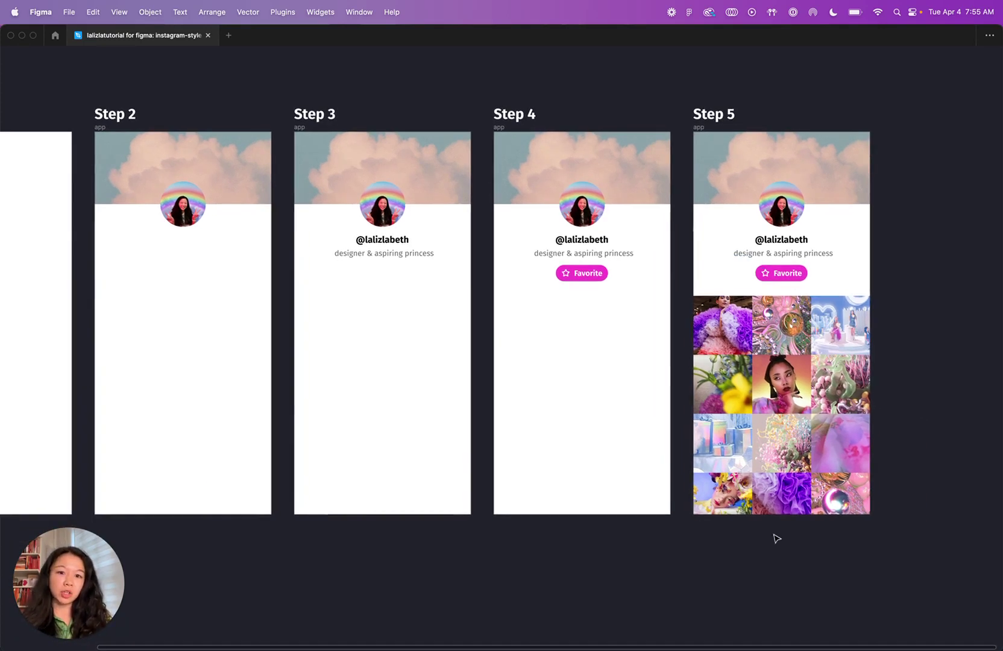
{"action": "scroll", "coordinate": [904, 260], "scroll_direction": "left", "scroll_amount": 5}
{"action": "scroll", "coordinate": [905, 260], "scroll_direction": "up", "scroll_amount": 2}
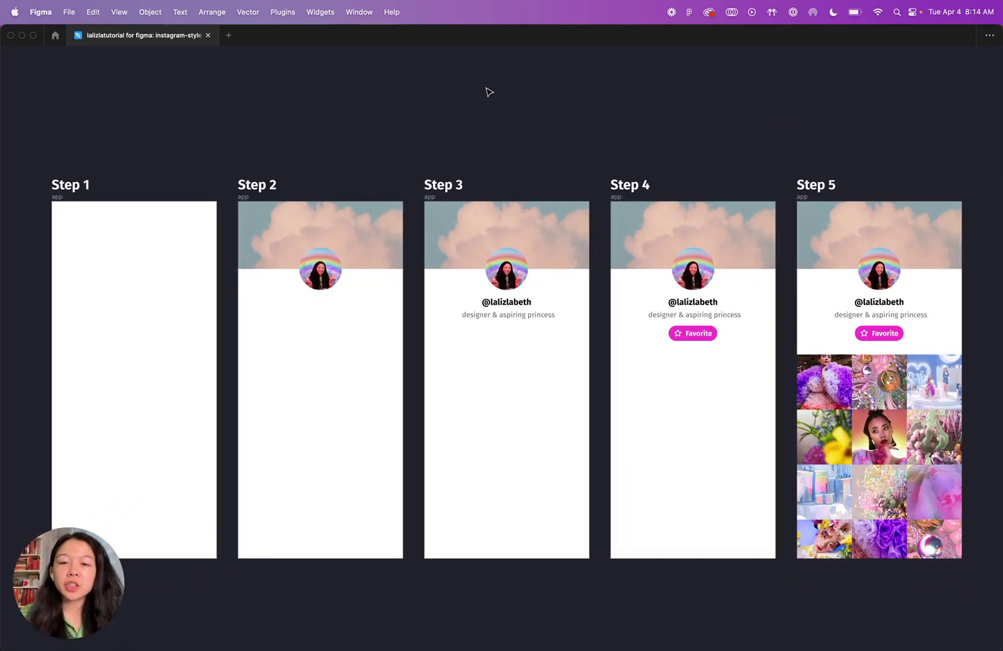
{"action": "key", "text": "super+n"}
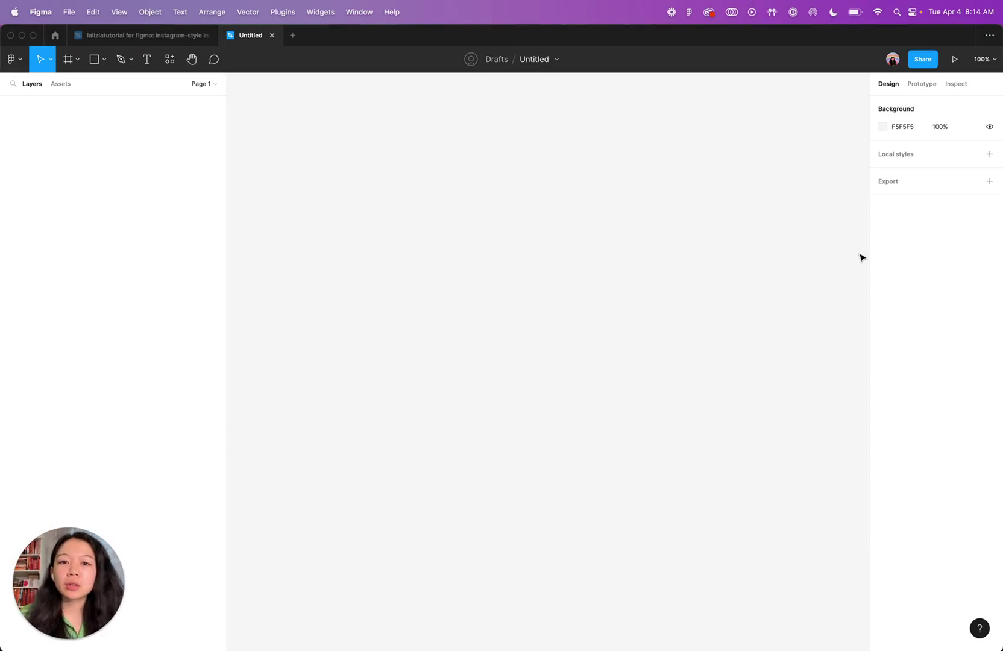
{"action": "left_click", "coordinate": [528, 61]}
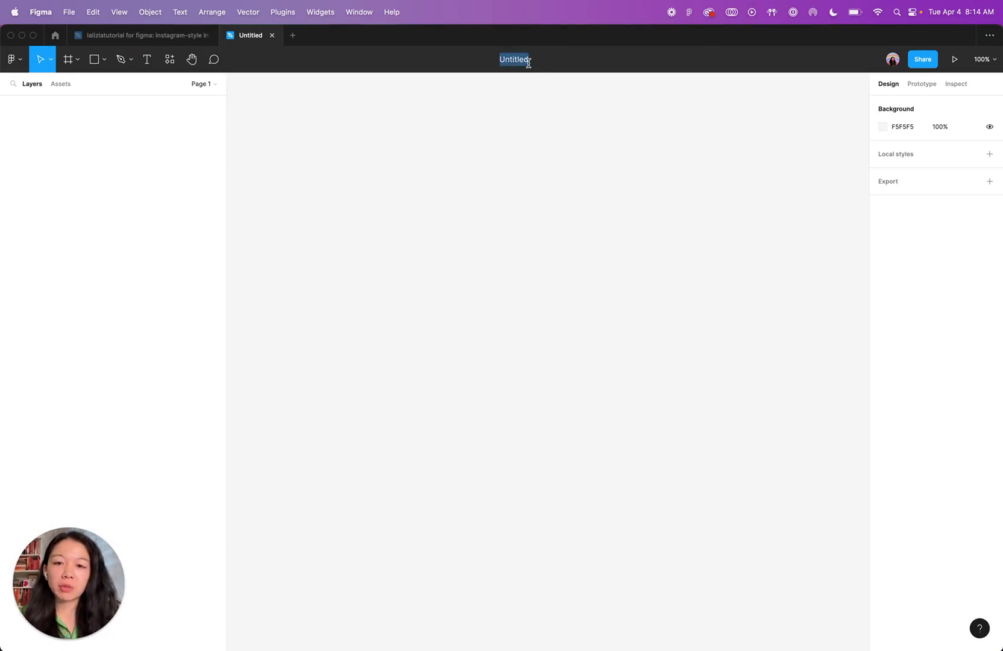
{"action": "type", "text": "profile page"}
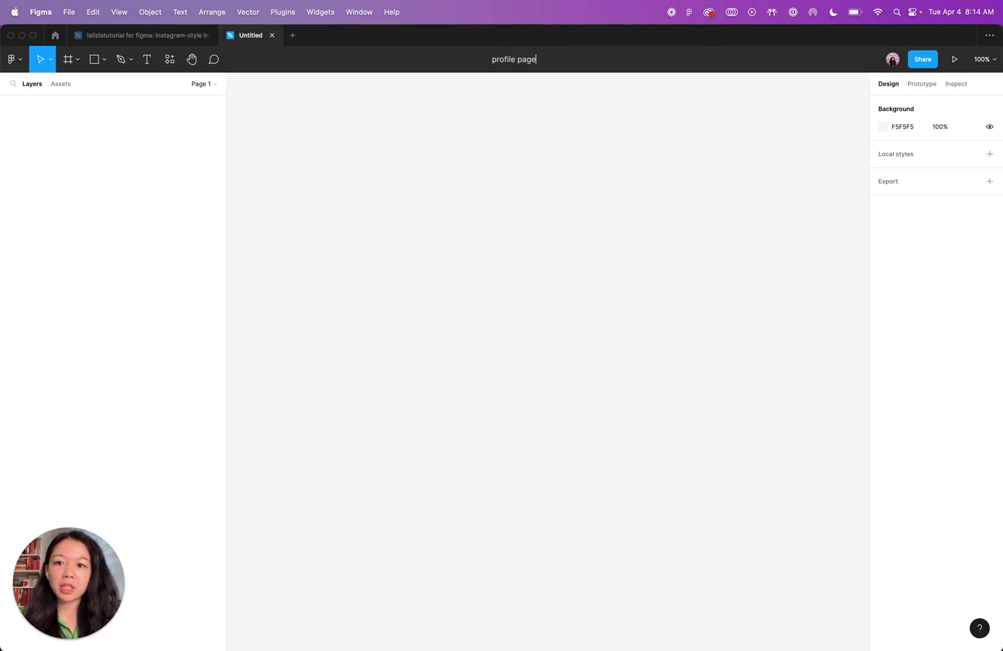
{"action": "key", "text": "Return"}
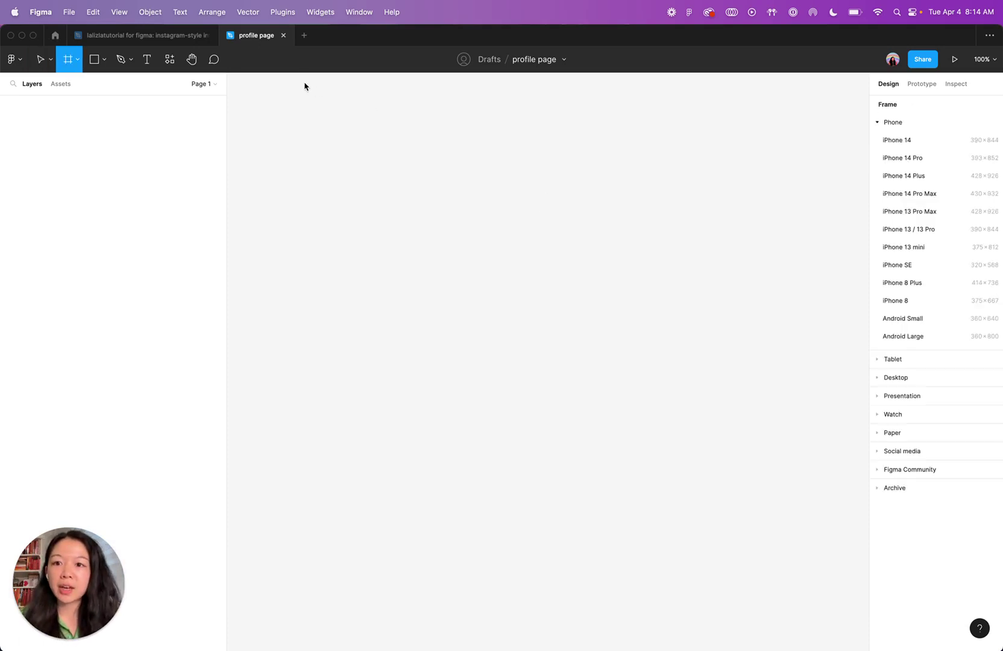
Add a 390×844 iPhone 14 frame from the Frame tool's Phone presets
{"action": "key", "text": "f"}
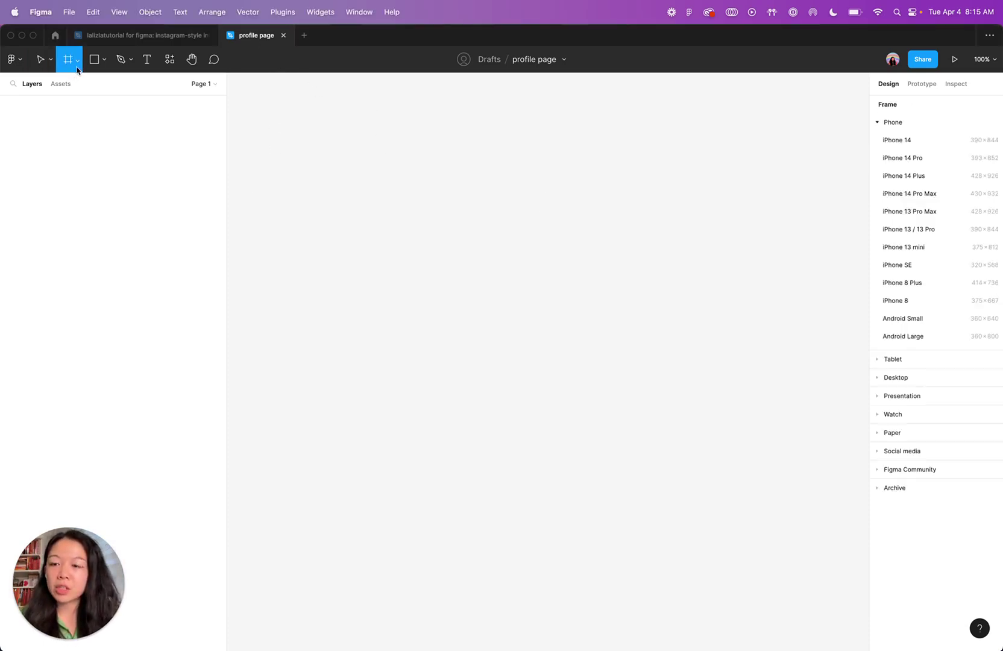
{"action": "left_click", "coordinate": [77, 62]}
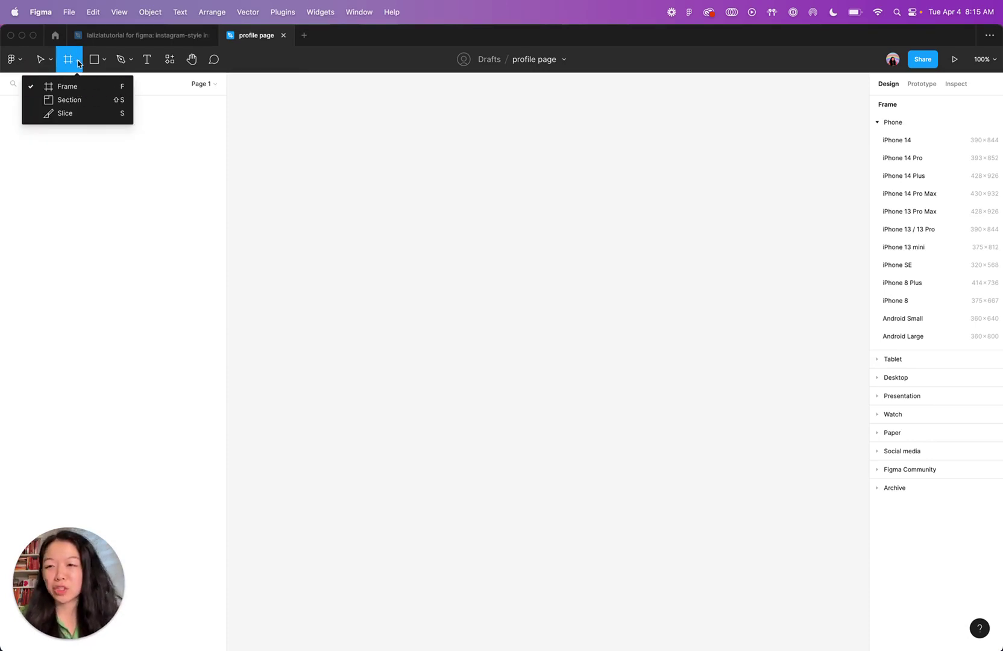
{"action": "left_click", "coordinate": [77, 61]}
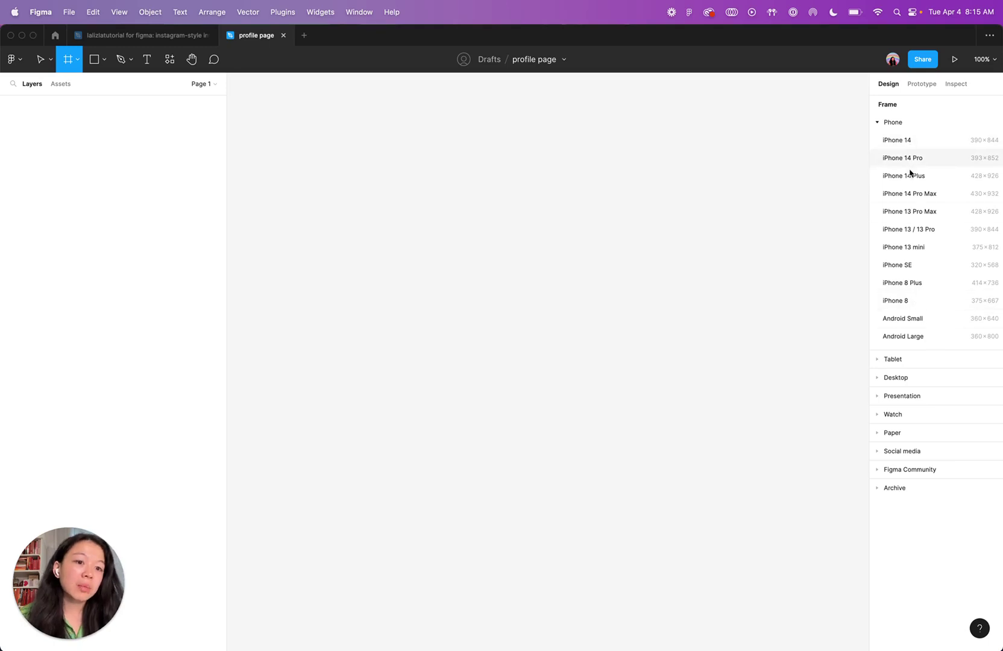
{"action": "left_click", "coordinate": [878, 377]}
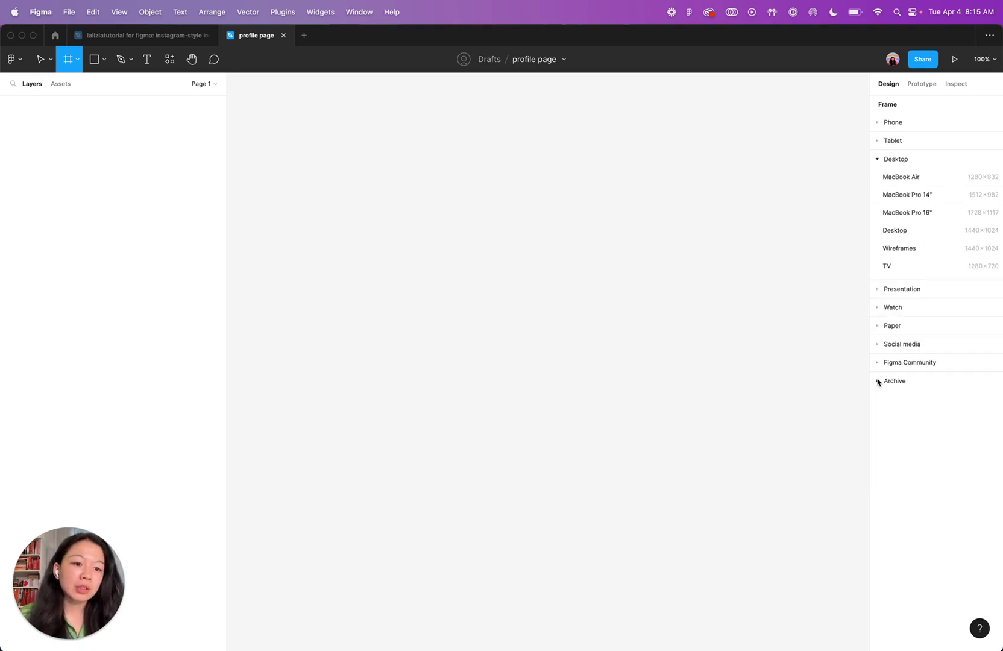
{"action": "left_click", "coordinate": [877, 326]}
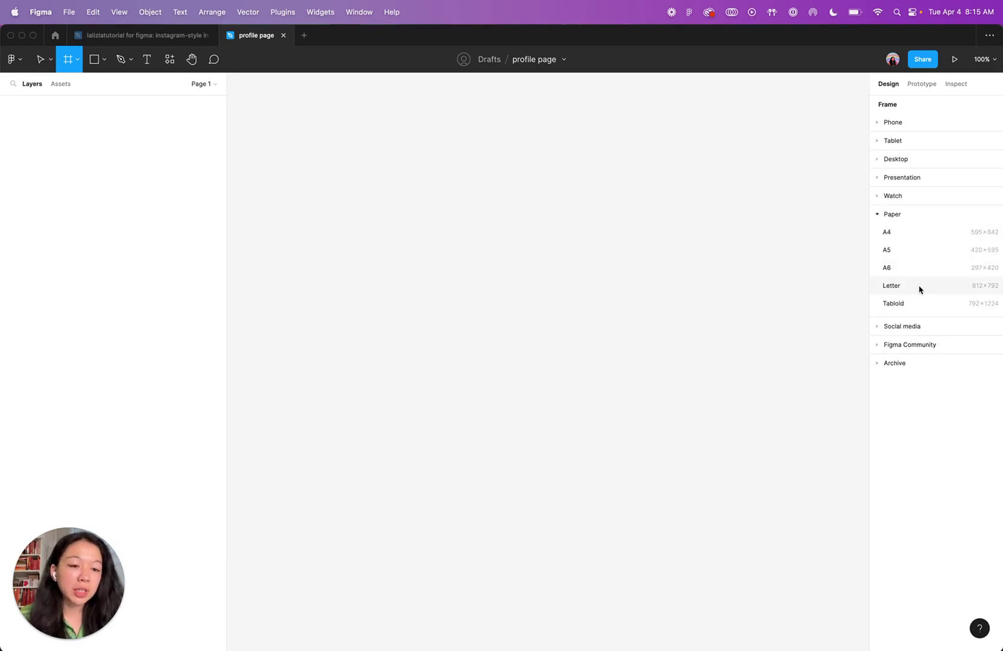
{"action": "left_click", "coordinate": [879, 127]}
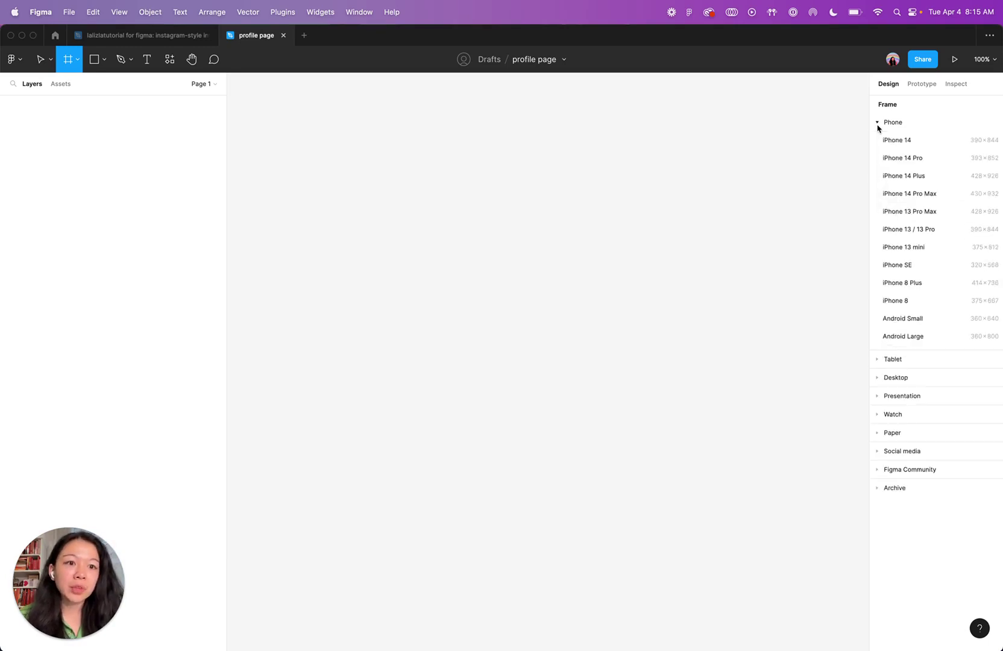
{"action": "left_click", "coordinate": [916, 145]}
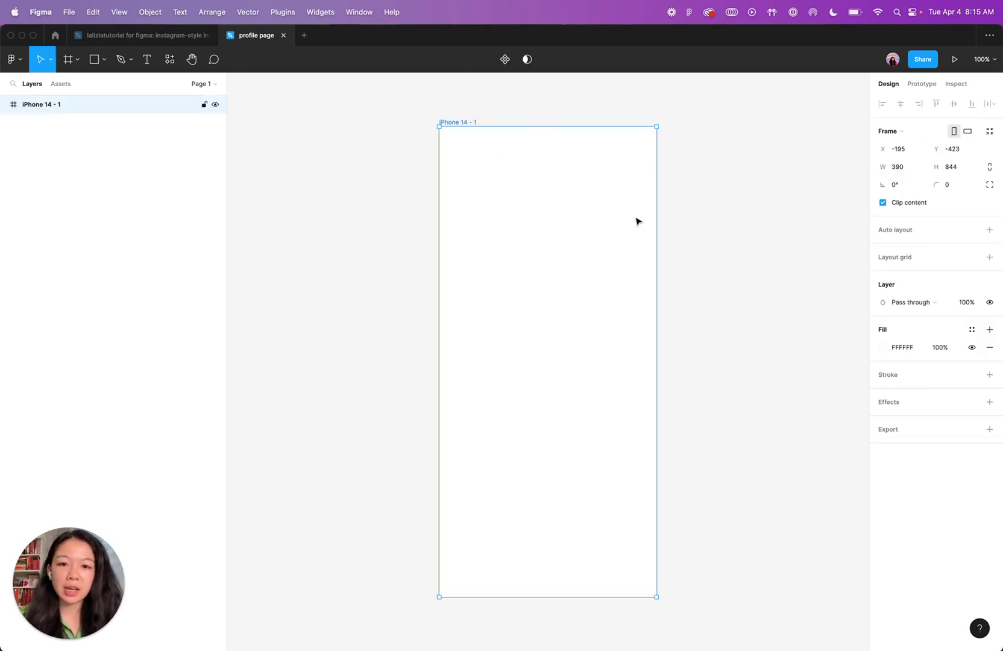
Zoom to fit the new phone frame and rename it 'profile'
{"action": "scroll", "coordinate": [687, 264], "scroll_direction": "down", "scroll_amount": 10}
{"action": "scroll", "coordinate": [687, 264], "scroll_direction": "up", "scroll_amount": 3}
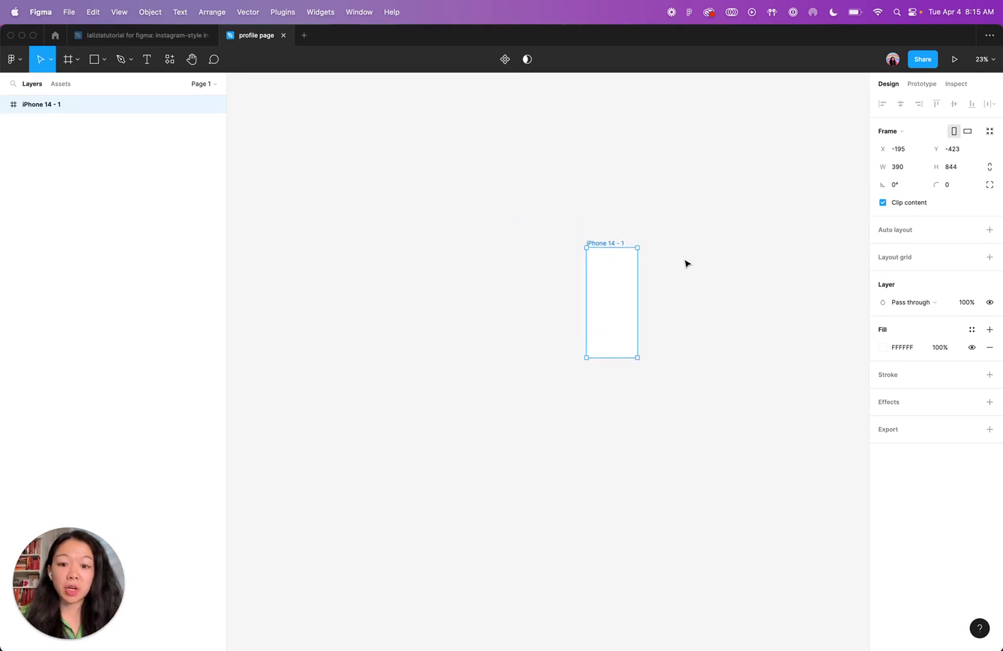
{"action": "key", "text": "shift+2"}
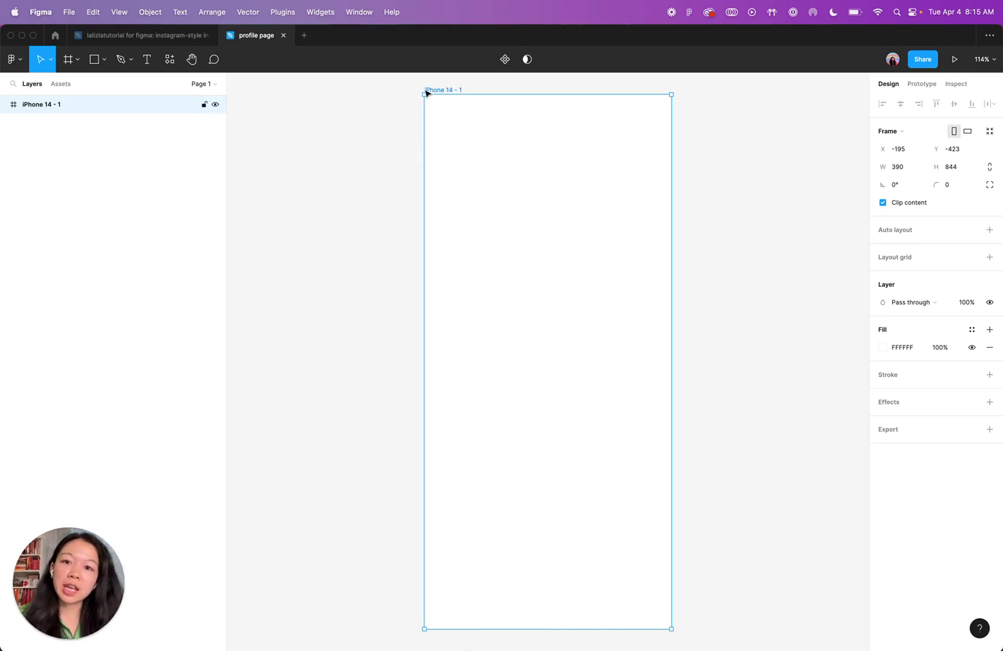
{"action": "key", "text": "super+r"}
{"action": "type", "text": "pr"}
{"action": "key", "text": "Return"}
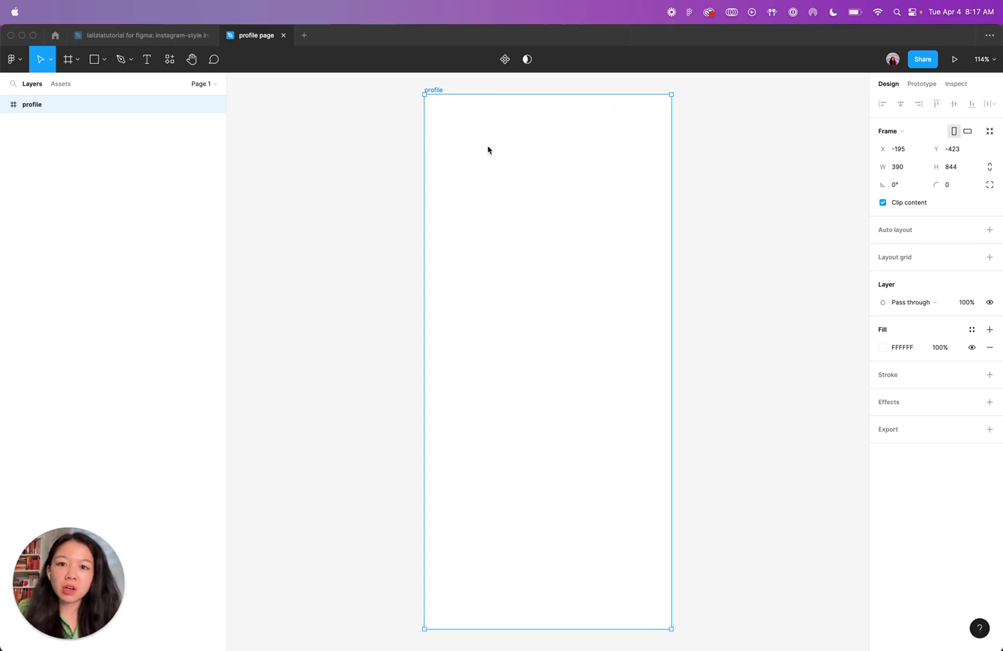
Draw a banner rectangle across the frame's top and set its height to 160
{"action": "left_click", "coordinate": [462, 121]}
{"action": "key", "text": "r"}
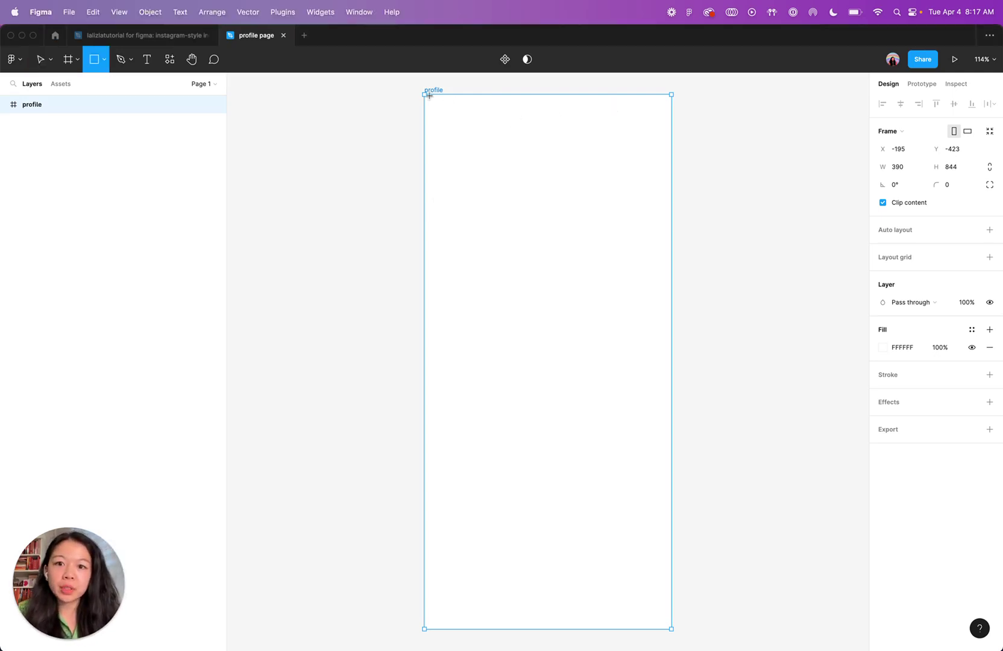
{"action": "left_click_drag", "start_coordinate": [425, 95], "coordinate": [671, 175]}
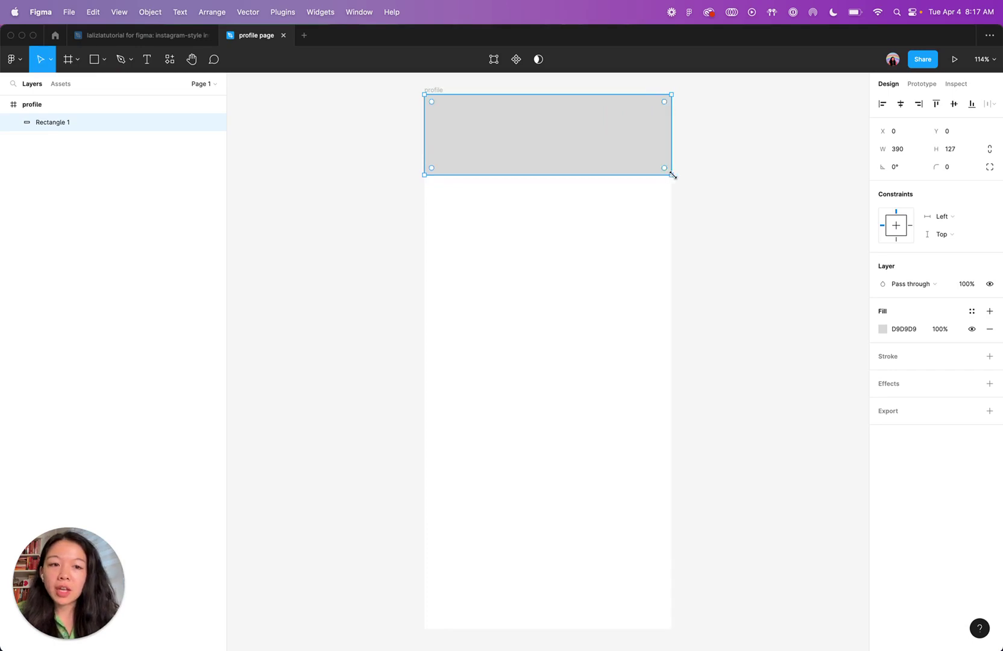
{"action": "left_click", "coordinate": [949, 150]}
{"action": "type", "text": "160"}
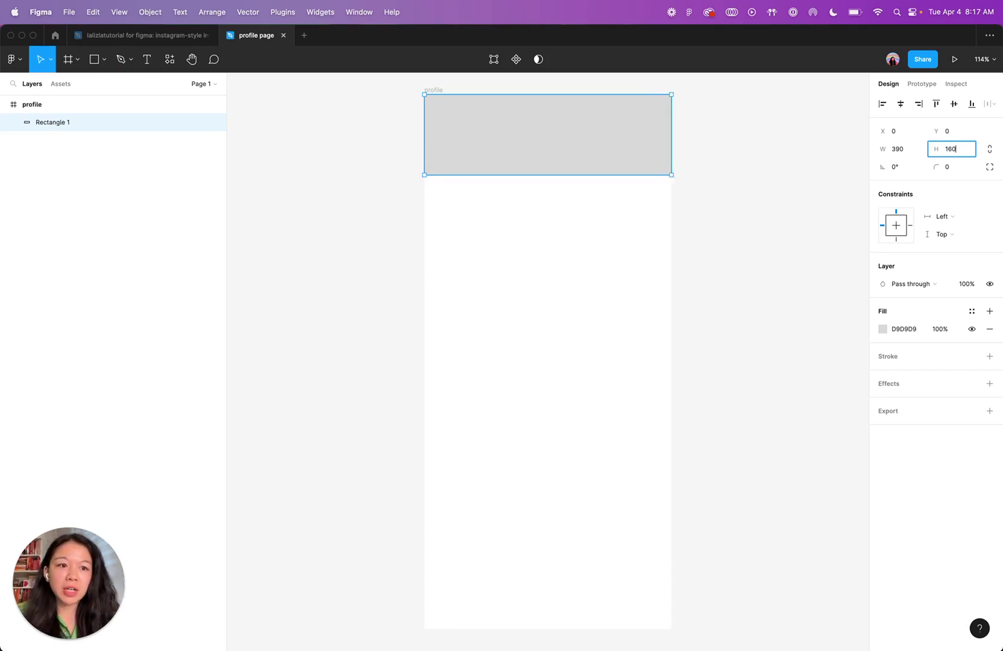
{"action": "key", "text": "Return"}
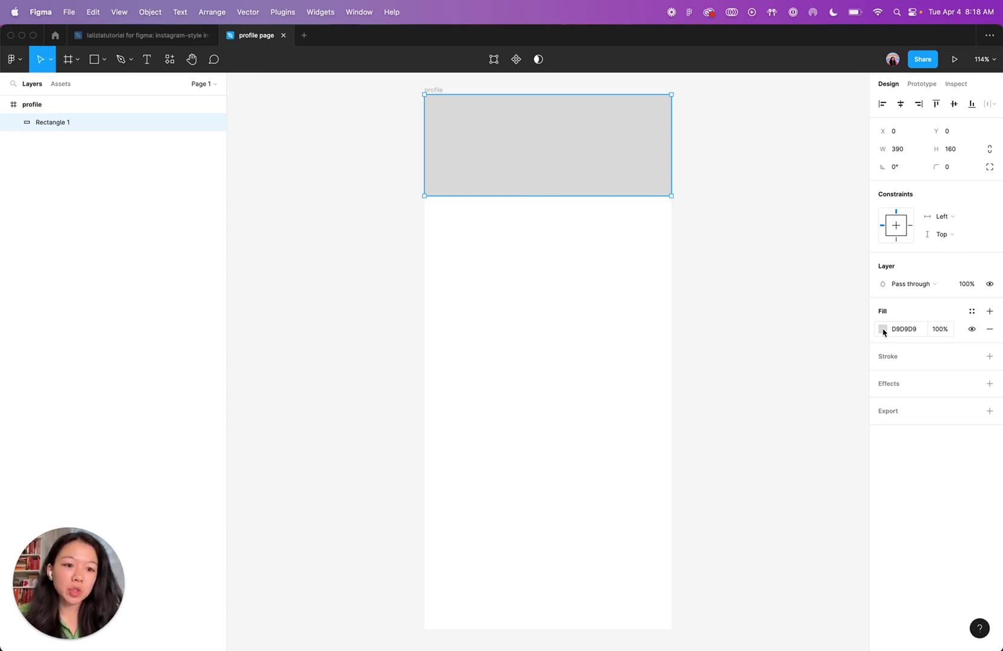
Fill the banner rectangle with light pink FF80EB
{"action": "left_click", "coordinate": [883, 330]}
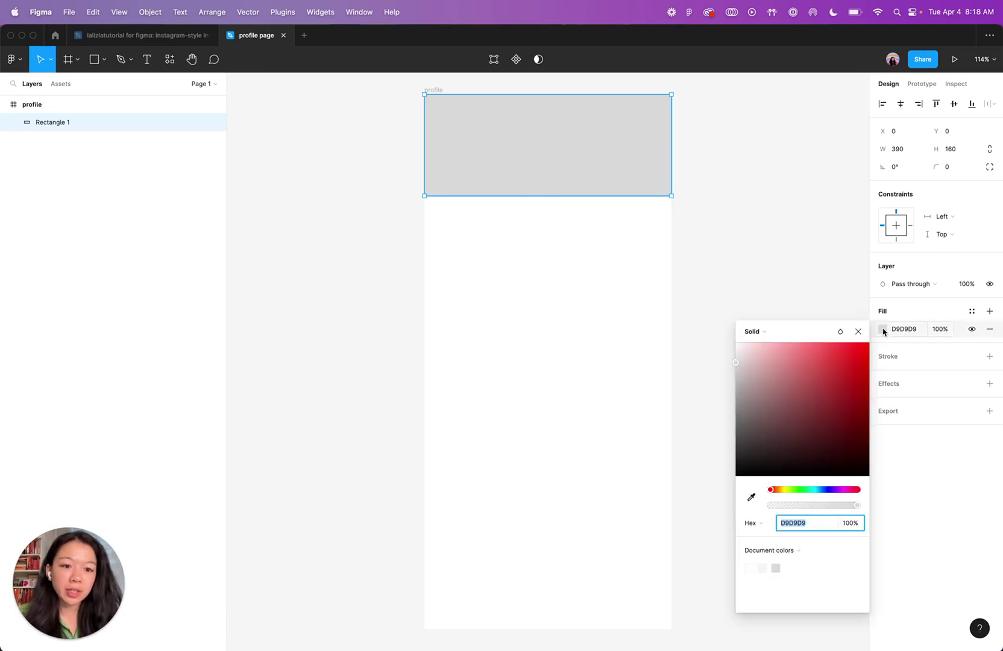
{"action": "left_click", "coordinate": [846, 490]}
{"action": "left_click_drag", "start_coordinate": [799, 356], "coordinate": [803, 346]}
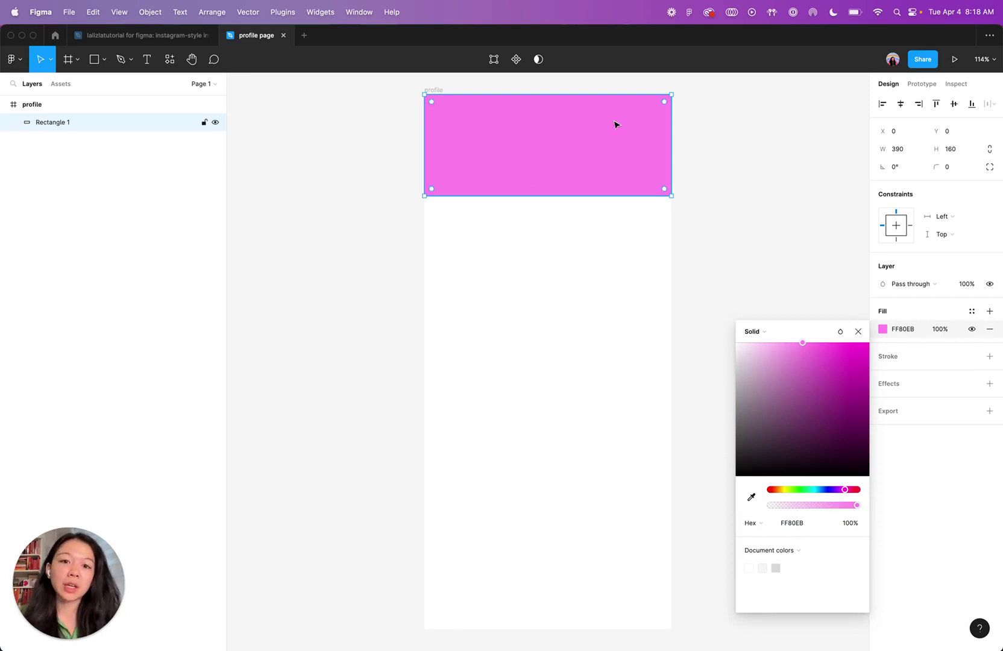
{"action": "left_click", "coordinate": [747, 292]}
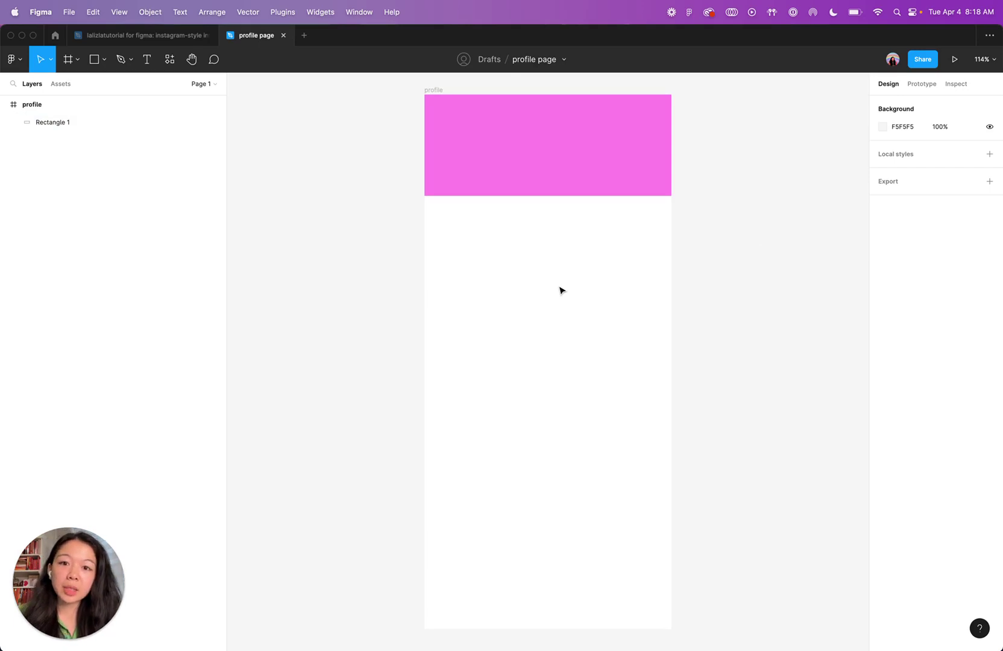
Draw a grey 126×126 circle straddling the banner's bottom edge, redrawing until it fits
{"action": "key", "text": "o"}
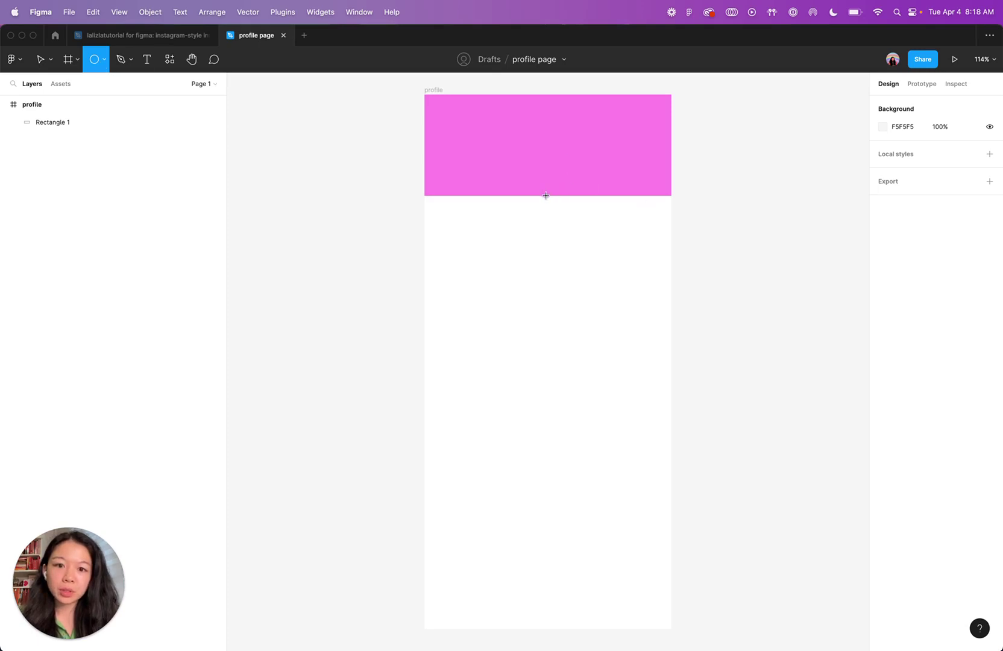
{"action": "mouse_move", "coordinate": [545, 195]}
{"action": "left_mouse_down"}
{"action": "mouse_move", "coordinate": [625, 265]}
{"action": "mouse_move", "coordinate": [506, 169]}
{"action": "mouse_move", "coordinate": [627, 320]}
{"action": "mouse_move", "coordinate": [430, 141]}
{"action": "mouse_move", "coordinate": [637, 330]}
{"action": "mouse_move", "coordinate": [634, 154]}
{"action": "mouse_move", "coordinate": [410, 219]}
{"action": "mouse_move", "coordinate": [584, 254]}
{"action": "mouse_move", "coordinate": [715, 361]}
{"action": "mouse_move", "coordinate": [554, 170]}
{"action": "mouse_move", "coordinate": [545, 171]}
{"action": "mouse_move", "coordinate": [650, 277]}
{"action": "left_mouse_up"}
{"action": "key", "text": "BackSpace"}
{"action": "key", "text": "o"}
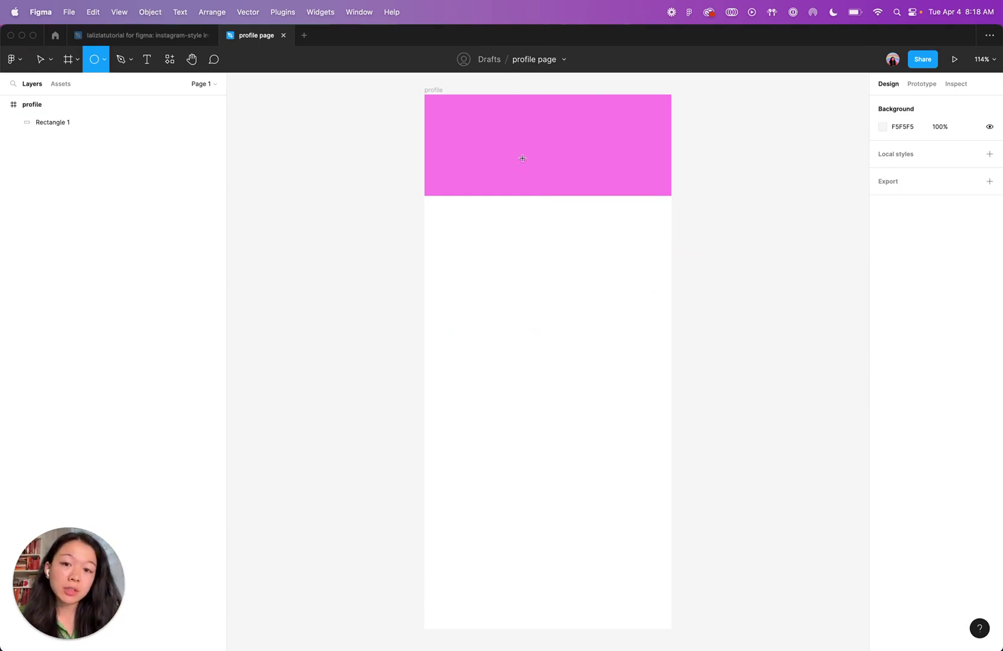
{"action": "mouse_move", "coordinate": [507, 151]}
{"action": "left_mouse_down"}
{"action": "mouse_move", "coordinate": [601, 246]}
{"action": "mouse_move", "coordinate": [559, 205]}
{"action": "mouse_move", "coordinate": [541, 207]}
{"action": "left_mouse_up"}
{"action": "key", "text": "BackSpace"}
{"action": "key", "text": "o"}
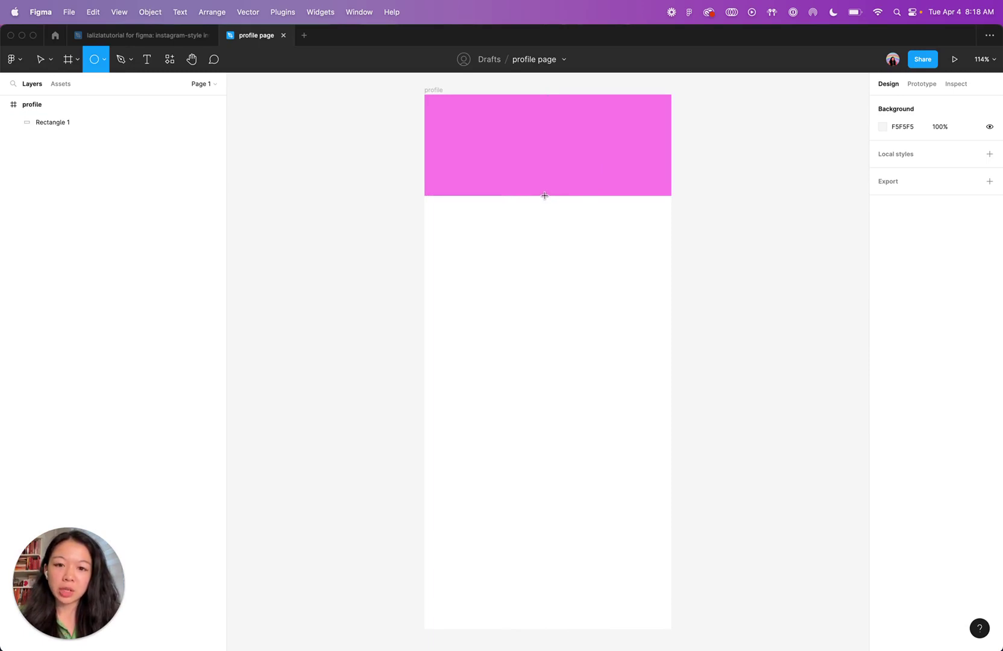
{"action": "mouse_move", "coordinate": [544, 196]}
{"action": "left_mouse_down"}
{"action": "mouse_move", "coordinate": [605, 241]}
{"action": "mouse_move", "coordinate": [553, 196]}
{"action": "left_mouse_up"}
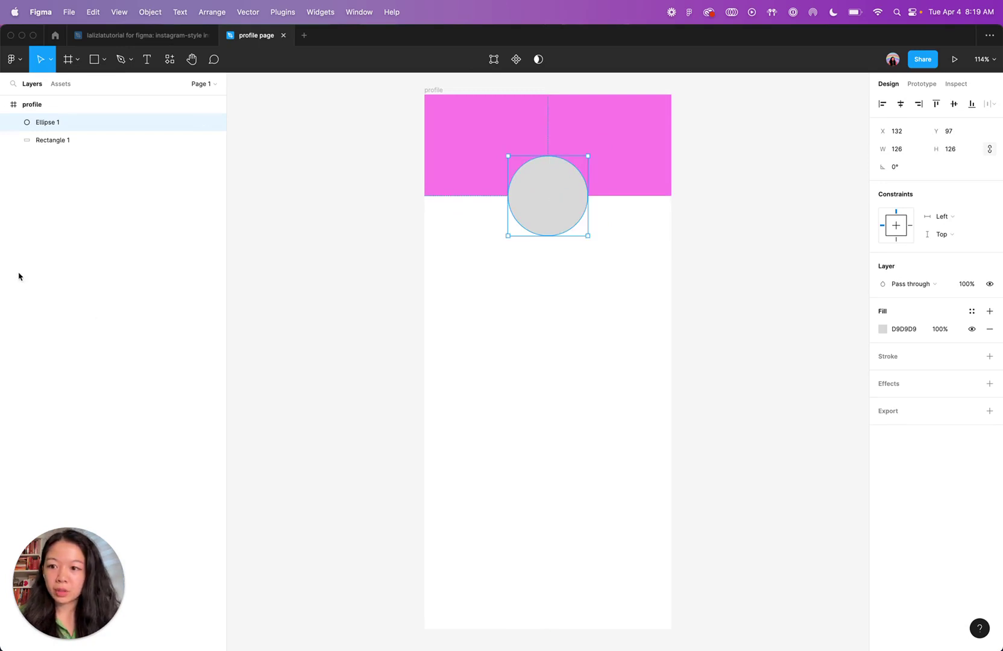
Resize the circle to 100×100 and recentre it on the banner's bottom edge
{"action": "left_click", "coordinate": [914, 149]}
{"action": "type", "text": "100"}
{"action": "key", "text": "Tab"}
{"action": "left_click", "coordinate": [543, 197]}
{"action": "left_click_drag", "start_coordinate": [542, 198], "coordinate": [550, 206]}
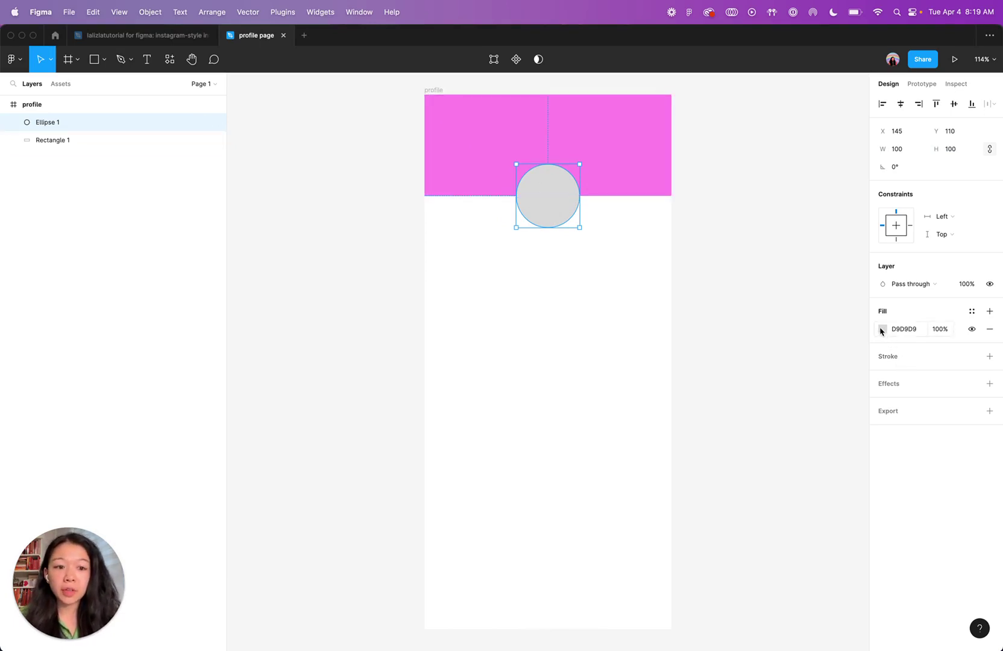
Change the circle's fill to an image using profile.png from the images folder
{"action": "left_click", "coordinate": [883, 329]}
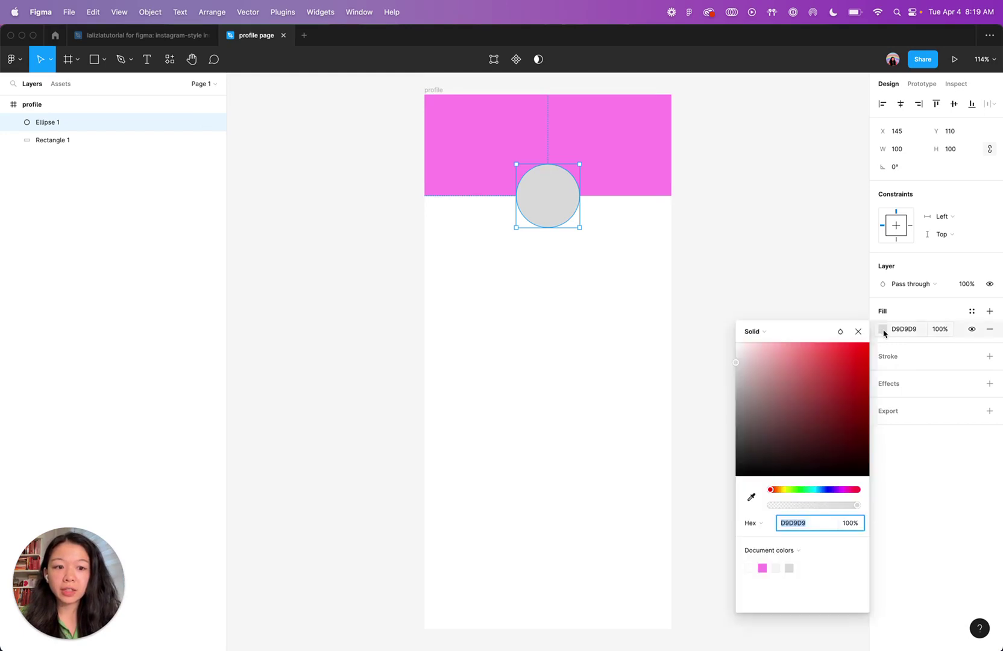
{"action": "left_click", "coordinate": [758, 335]}
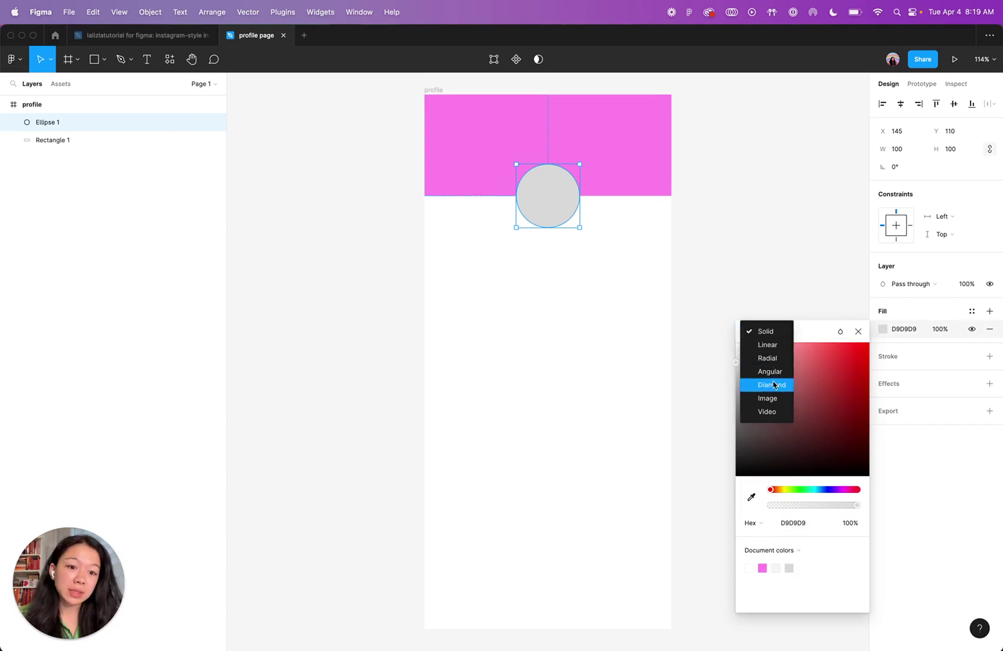
{"action": "left_click", "coordinate": [810, 336]}
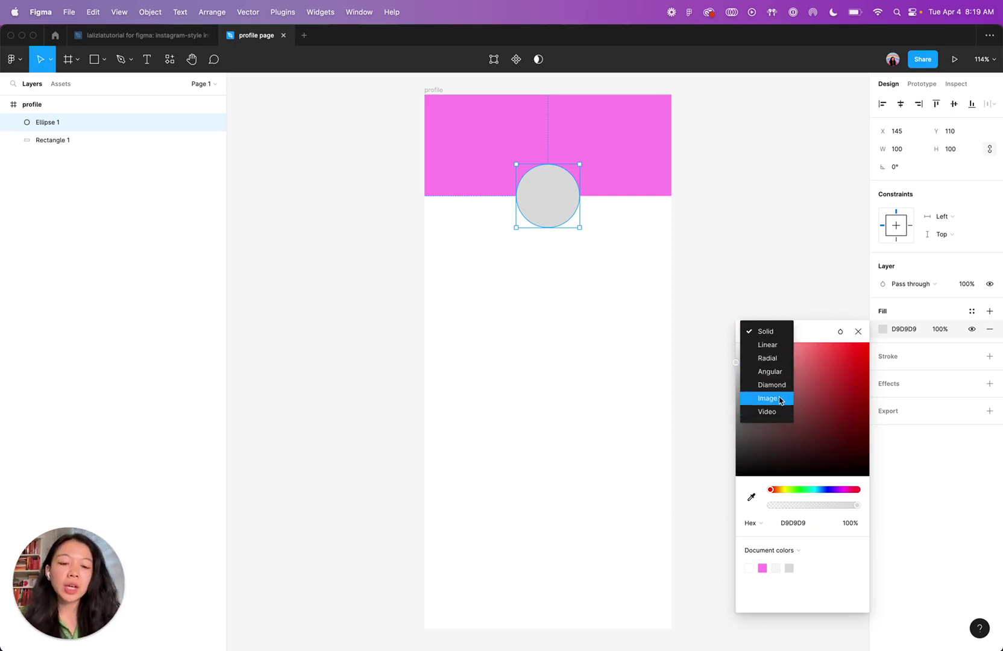
{"action": "left_click", "coordinate": [780, 400]}
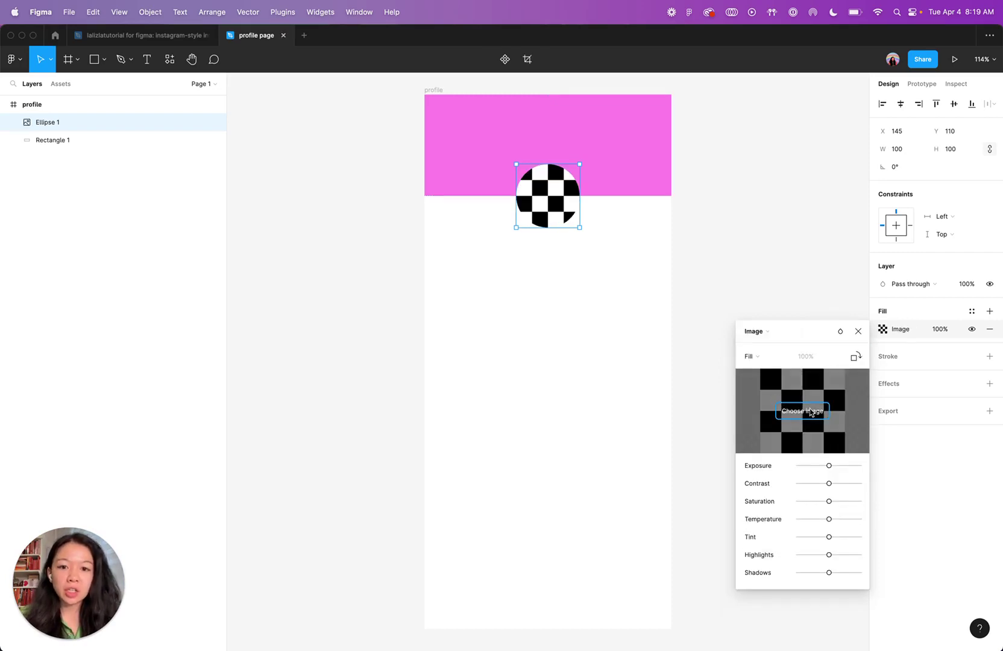
{"action": "left_click", "coordinate": [811, 412]}
{"action": "double_click", "coordinate": [432, 320]}
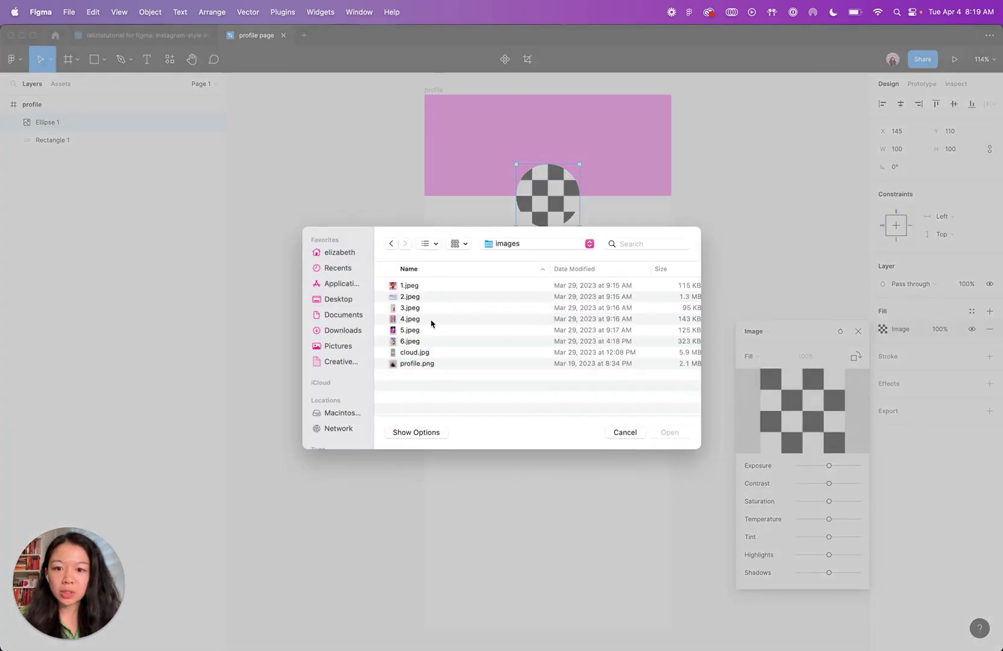
{"action": "left_click", "coordinate": [438, 363]}
{"action": "double_click", "coordinate": [439, 364]}
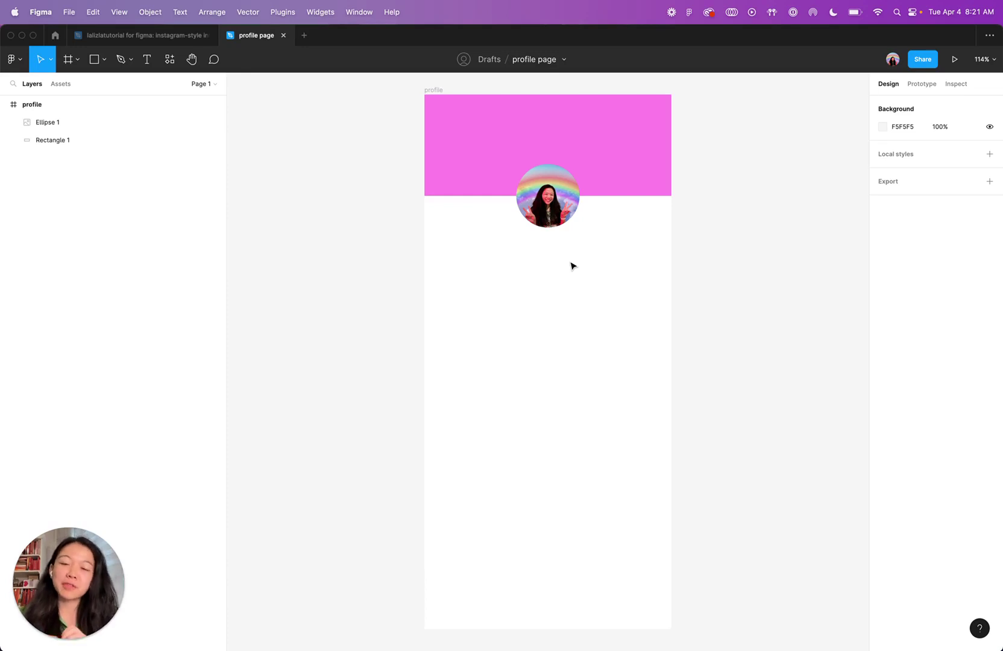
Place a text layer below the profile photo, discarding the empty and mistyped attempts
{"action": "key", "text": "t"}
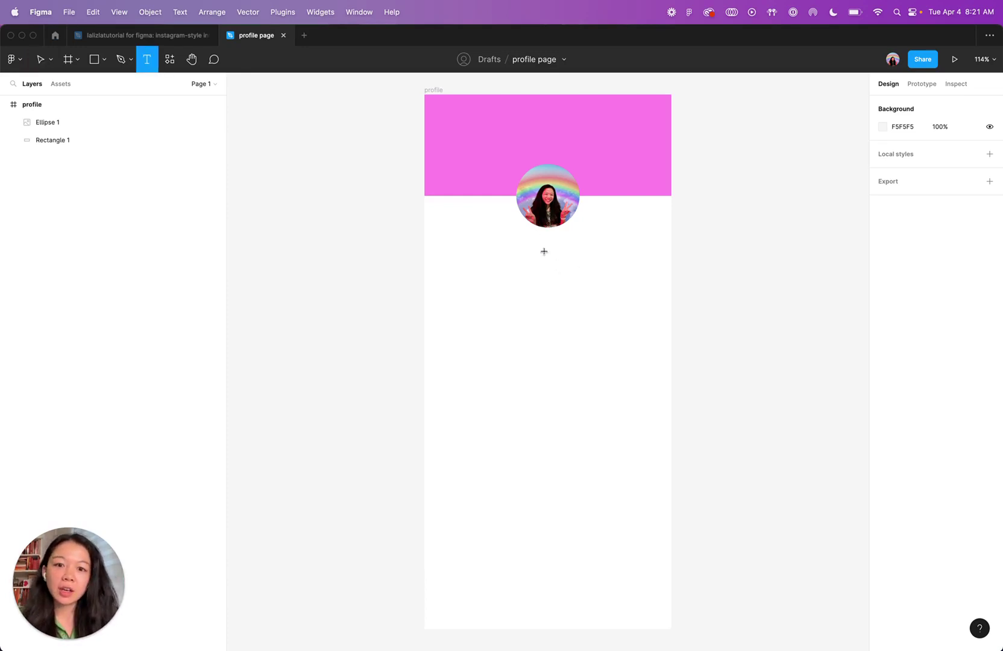
{"action": "left_click_drag", "start_coordinate": [456, 248], "coordinate": [644, 320]}
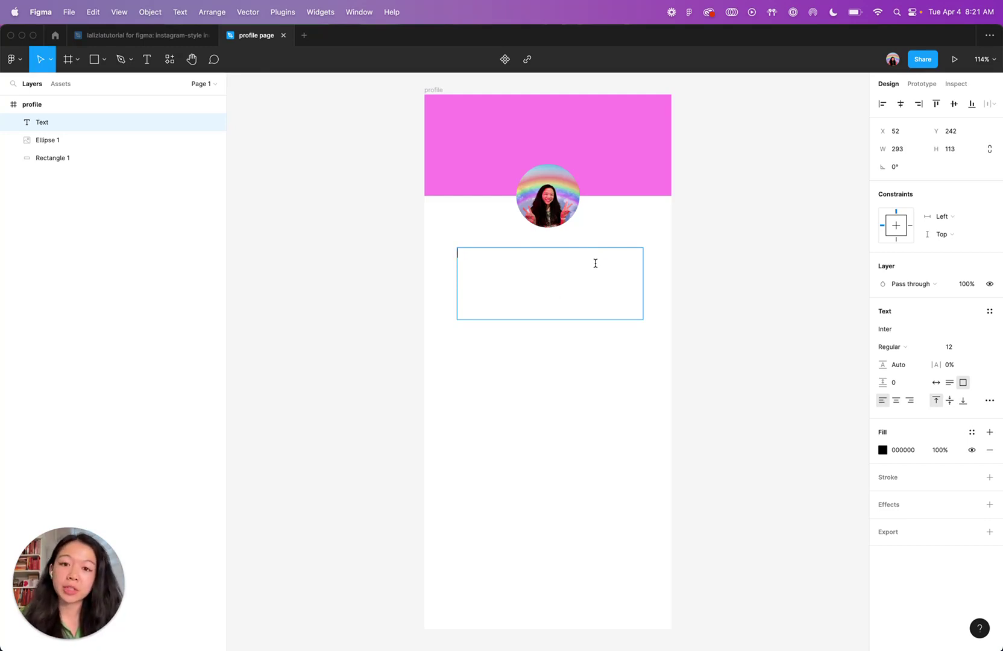
{"action": "key", "text": "Escape"}
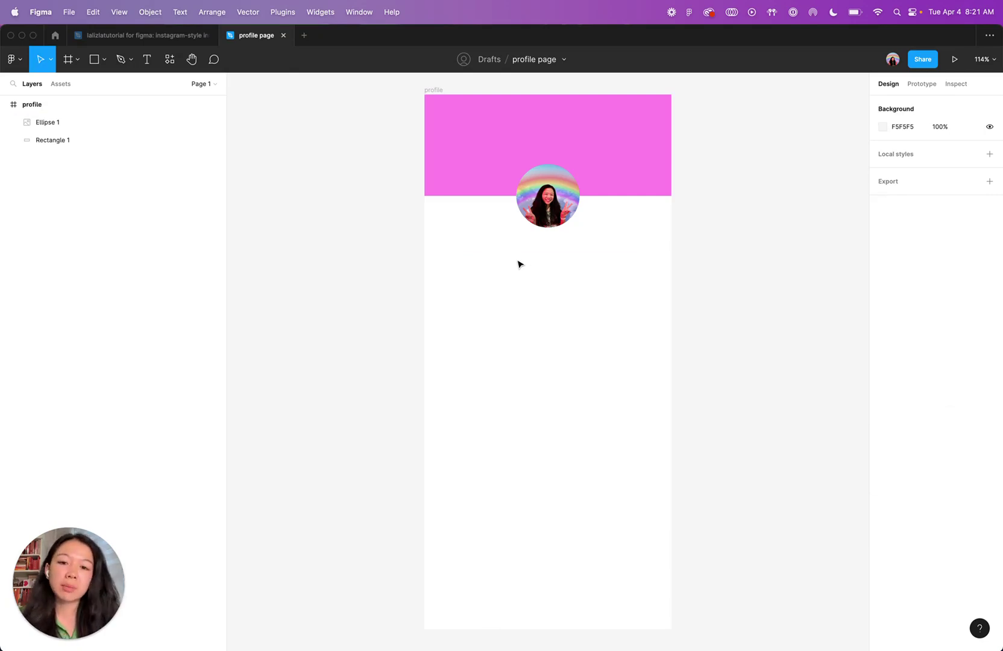
{"action": "key", "text": "t"}
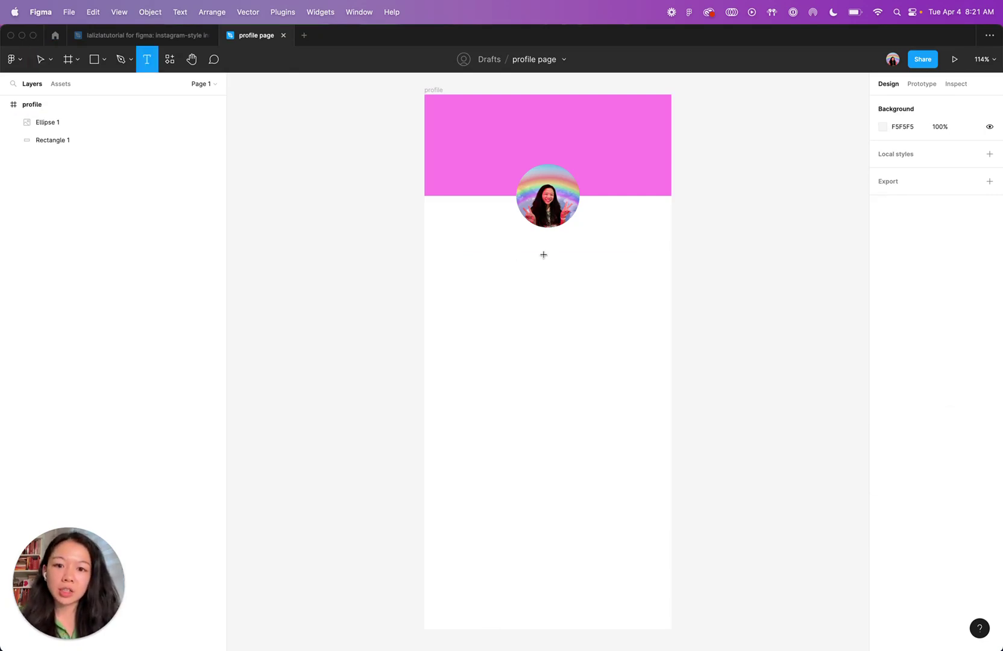
{"action": "left_click", "coordinate": [543, 255]}
{"action": "key", "text": "Escape"}
{"action": "key", "text": "t"}
{"action": "left_click", "coordinate": [546, 249]}
{"action": "type", "text": "@lalizlatutorial"}
{"action": "key", "text": "Escape"}
{"action": "key", "text": "Delete"}
Type the creator's @ username handle into a fresh text layer under the photo
{"action": "key", "text": "t"}
{"action": "left_click", "coordinate": [531, 250]}
{"action": "type", "text": "@lalizlabeth"}
{"action": "key", "text": "Escape"}
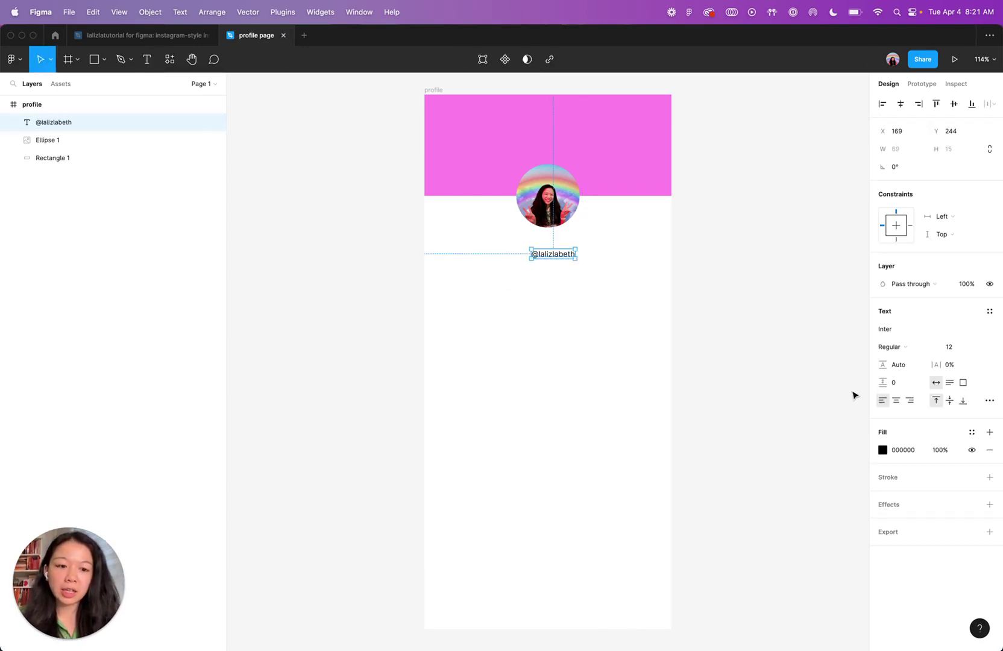
Change the username's font from Inter to Fira Sans
{"action": "scroll", "coordinate": [550, 258], "scroll_direction": "up", "scroll_amount": 5}
{"action": "scroll", "coordinate": [550, 258], "scroll_direction": "up", "scroll_amount": 3}
{"action": "scroll", "coordinate": [551, 260], "scroll_direction": "up", "scroll_amount": 5}
{"action": "left_click_drag", "start_coordinate": [611, 443], "coordinate": [600, 439]}
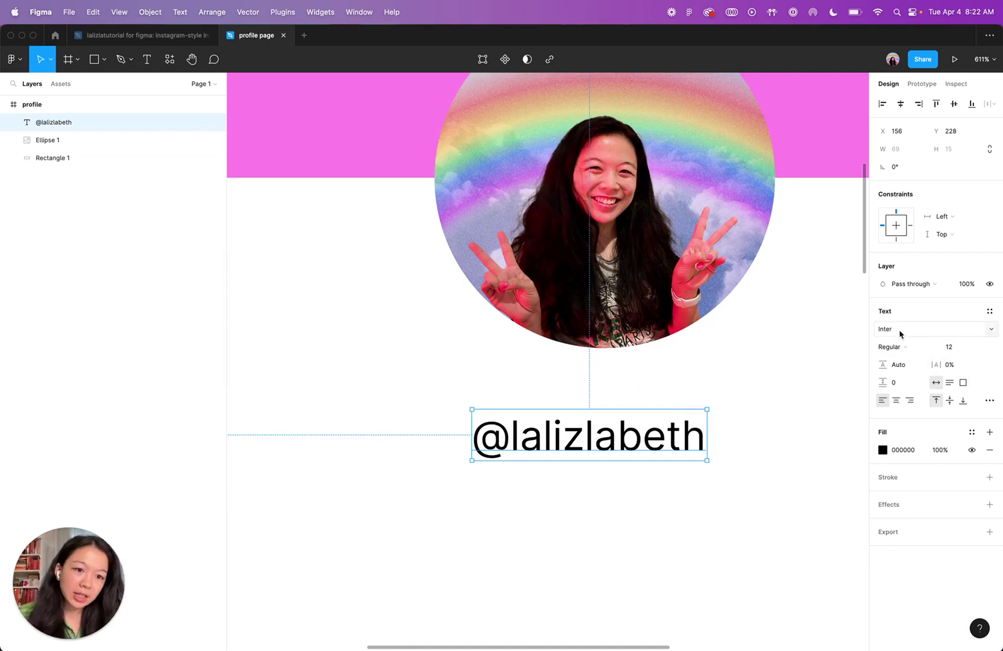
{"action": "left_click", "coordinate": [991, 330]}
{"action": "scroll", "coordinate": [917, 193], "scroll_direction": "up", "scroll_amount": 10}
{"action": "scroll", "coordinate": [917, 193], "scroll_direction": "up", "scroll_amount": 10}
{"action": "scroll", "coordinate": [917, 193], "scroll_direction": "down", "scroll_amount": 15}
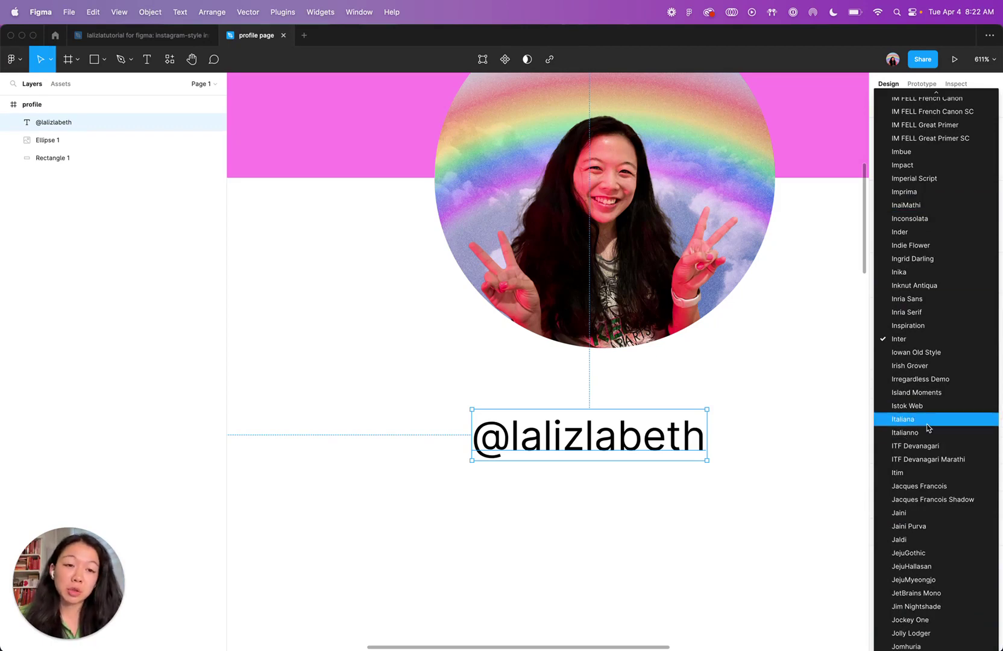
{"action": "left_click", "coordinate": [790, 384]}
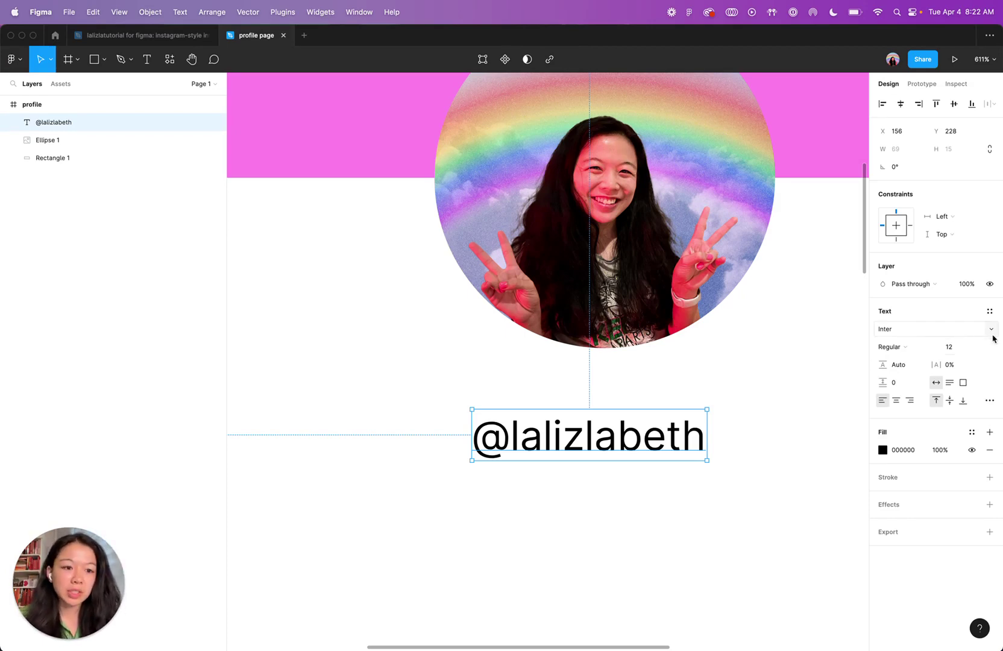
{"action": "left_click", "coordinate": [972, 333]}
{"action": "type", "text": "fira"}
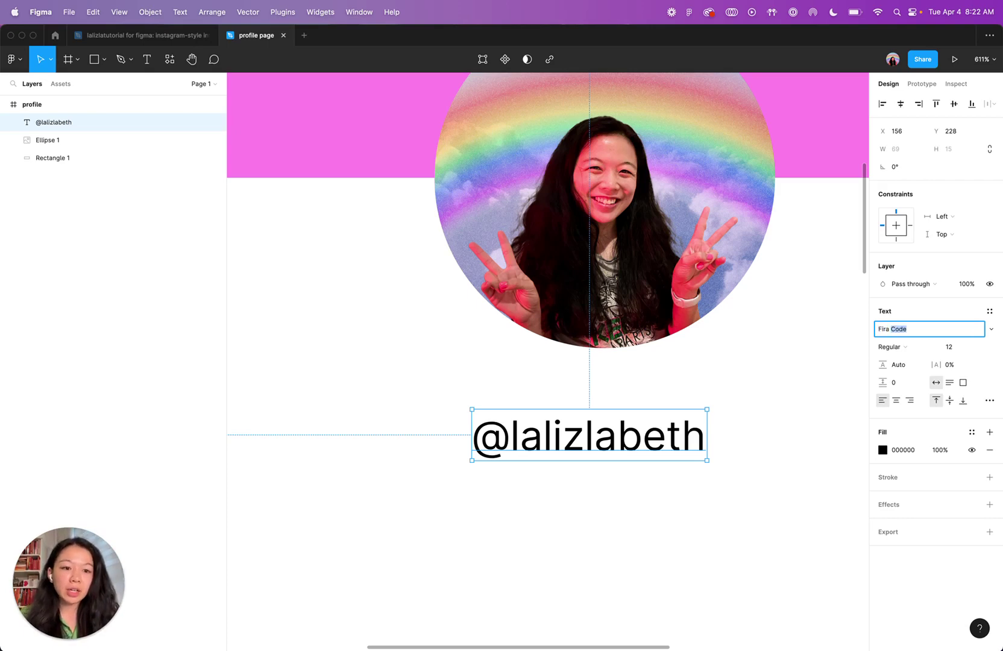
{"action": "key", "text": "Return"}
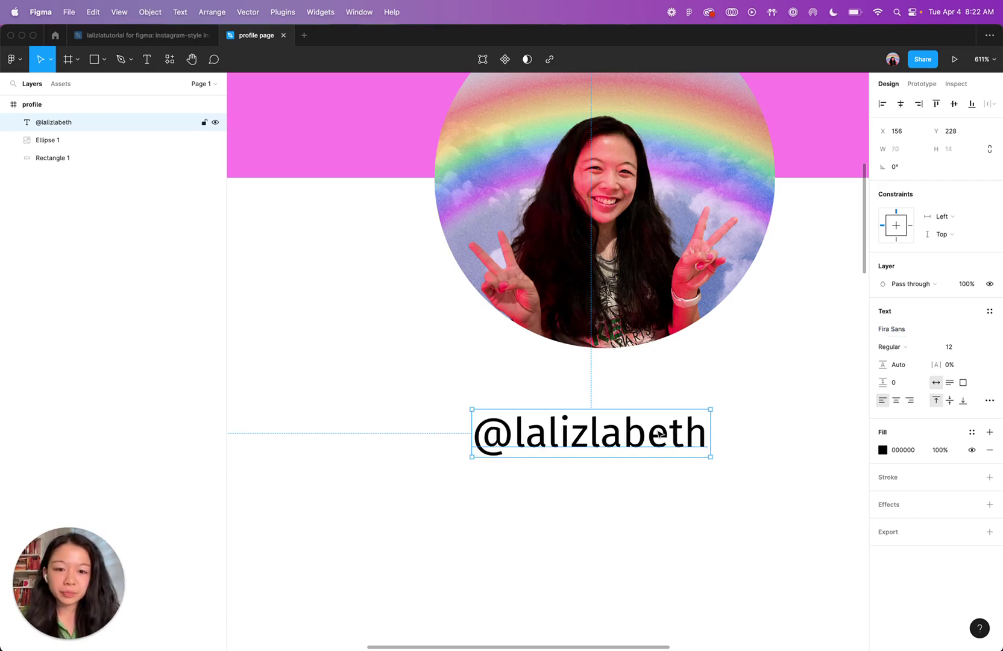
Make the username Bold at size 20, keeping it under the photo
{"action": "left_click_drag", "start_coordinate": [657, 435], "coordinate": [669, 420]}
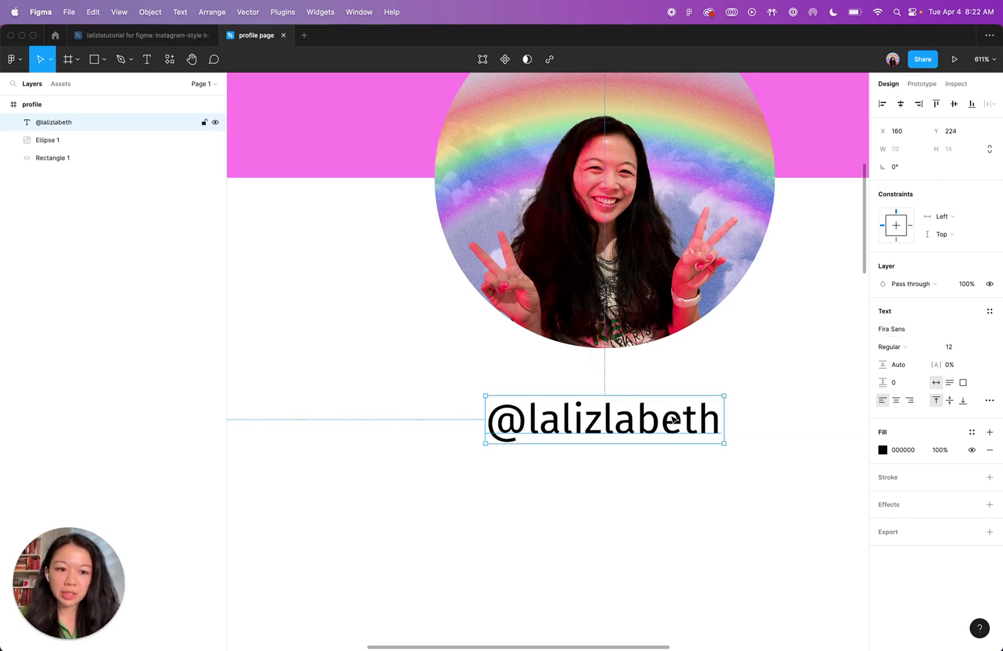
{"action": "left_click", "coordinate": [907, 349]}
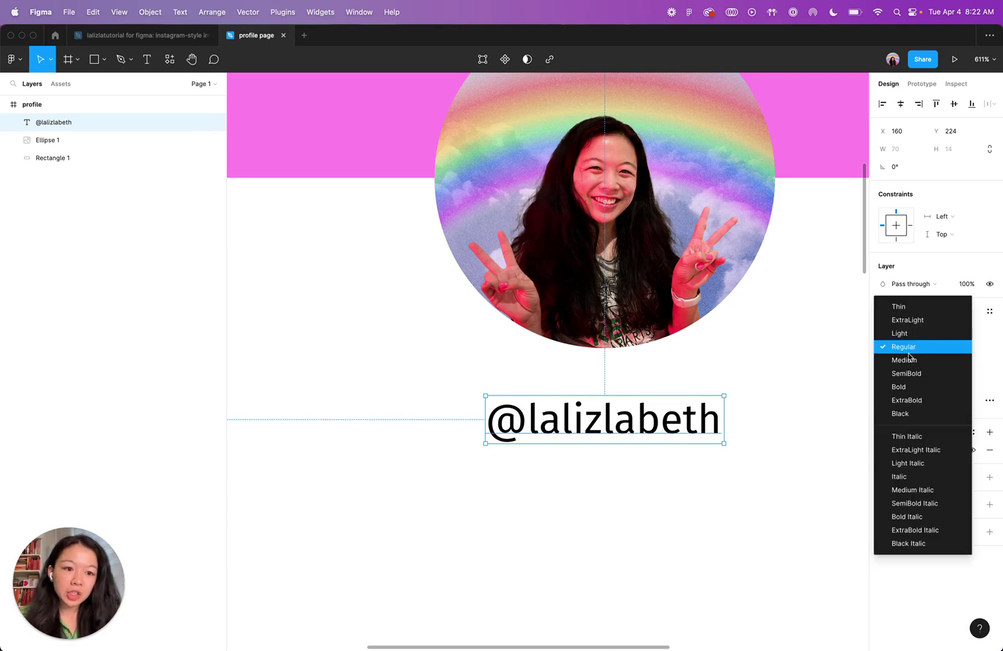
{"action": "left_click", "coordinate": [916, 388]}
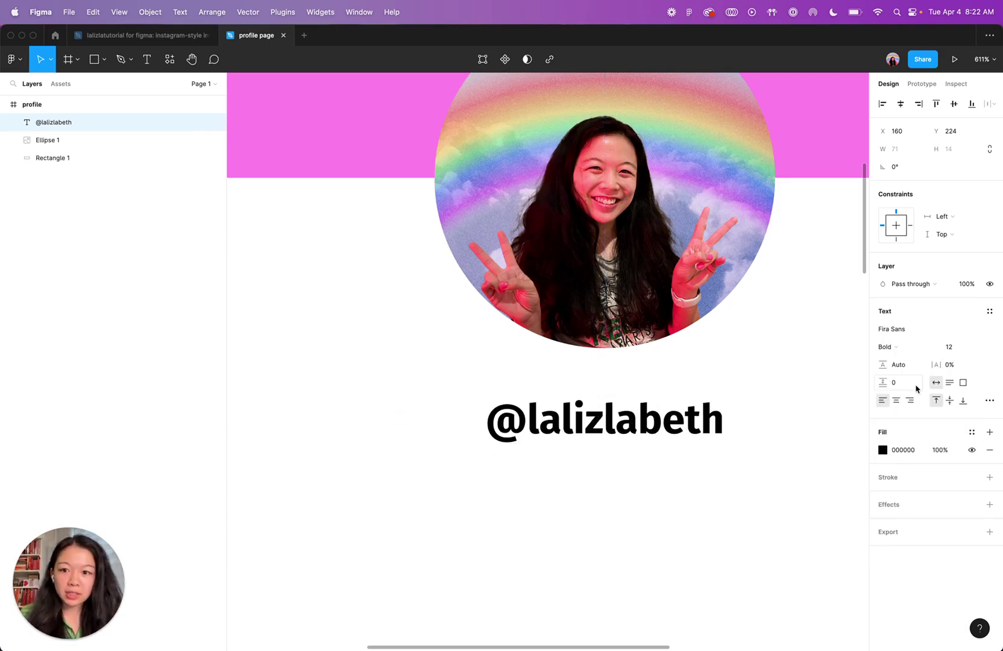
{"action": "left_click", "coordinate": [955, 349]}
{"action": "type", "text": "20"}
{"action": "key", "text": "Return"}
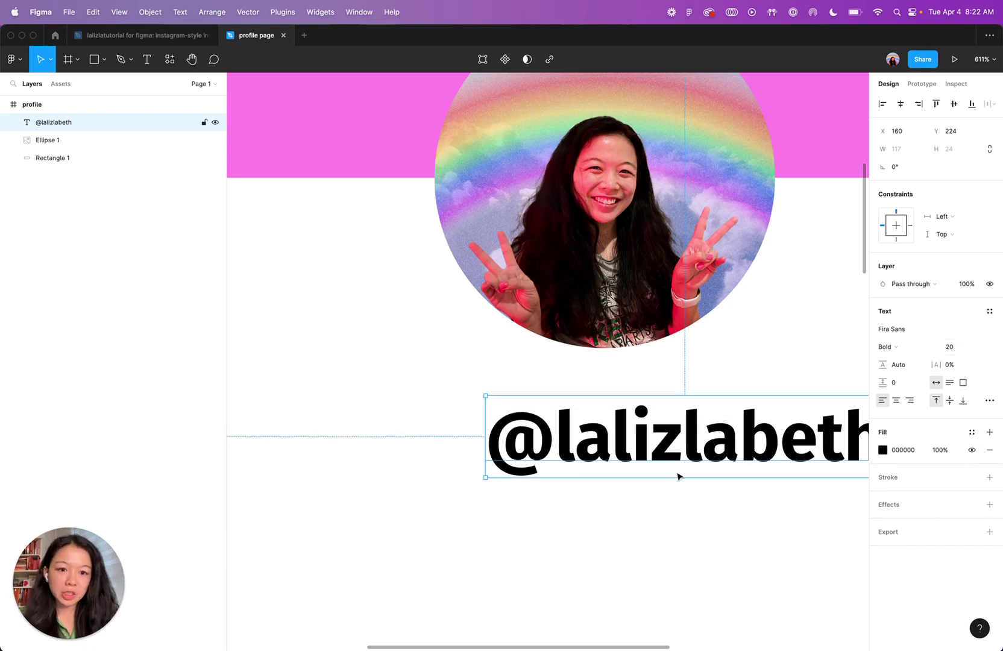
{"action": "left_click_drag", "start_coordinate": [668, 472], "coordinate": [621, 445]}
Centre-align the username text and adjust its gap below the profile photo
{"action": "scroll", "coordinate": [621, 445], "scroll_direction": "down", "scroll_amount": 5}
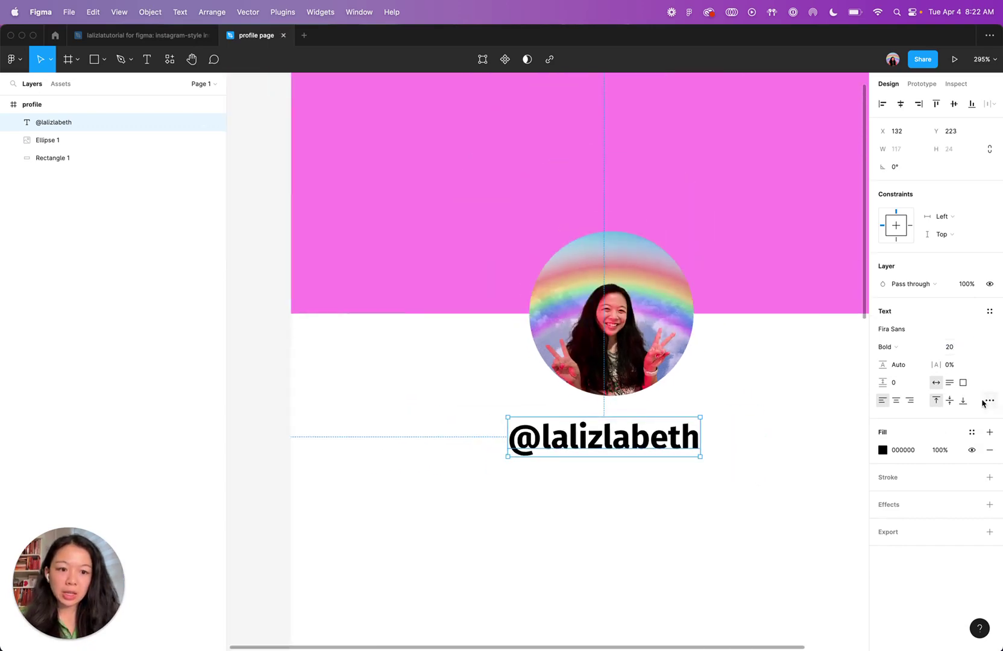
{"action": "left_click", "coordinate": [897, 400]}
{"action": "left_click_drag", "start_coordinate": [621, 444], "coordinate": [629, 442]}
{"action": "key", "text": "alt"}
{"action": "key", "text": "Up"}
{"action": "key", "text": "Down"}
{"action": "key", "text": "Down"}
{"action": "key", "text": "Down"}
{"action": "key", "text": "Down"}
{"action": "key", "text": "Down"}
{"action": "key", "text": "Down"}
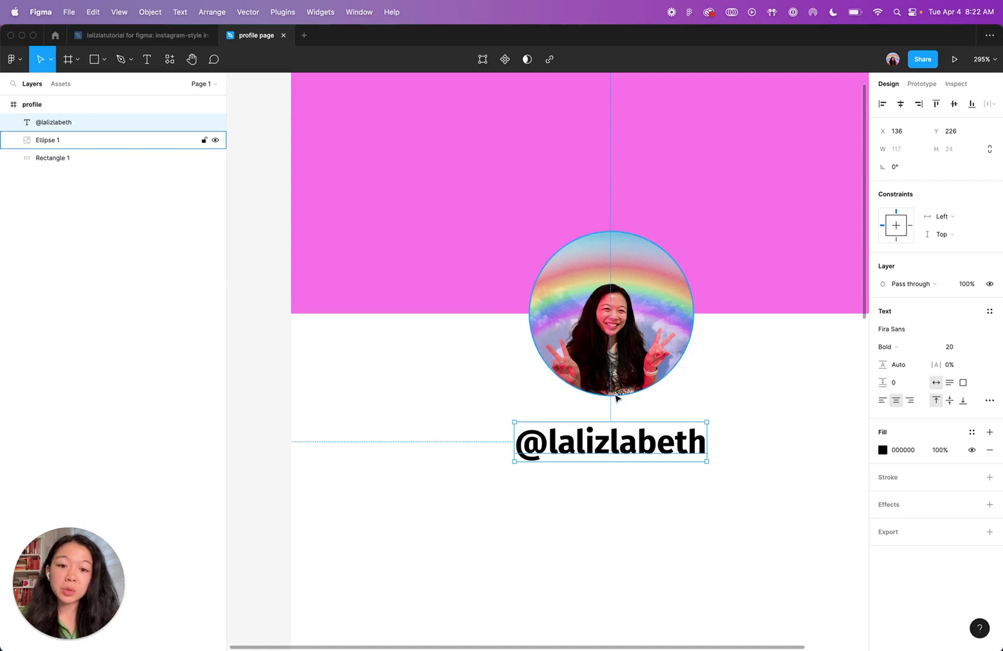
{"action": "left_click", "coordinate": [611, 493]}
{"action": "left_click", "coordinate": [611, 331]}
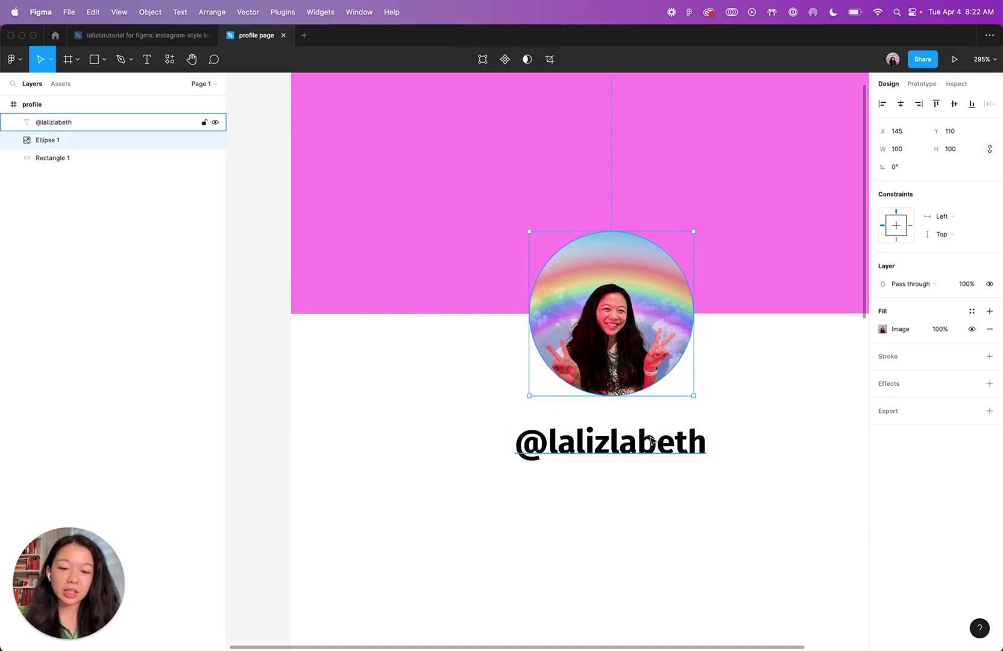
{"action": "key", "text": "alt"}
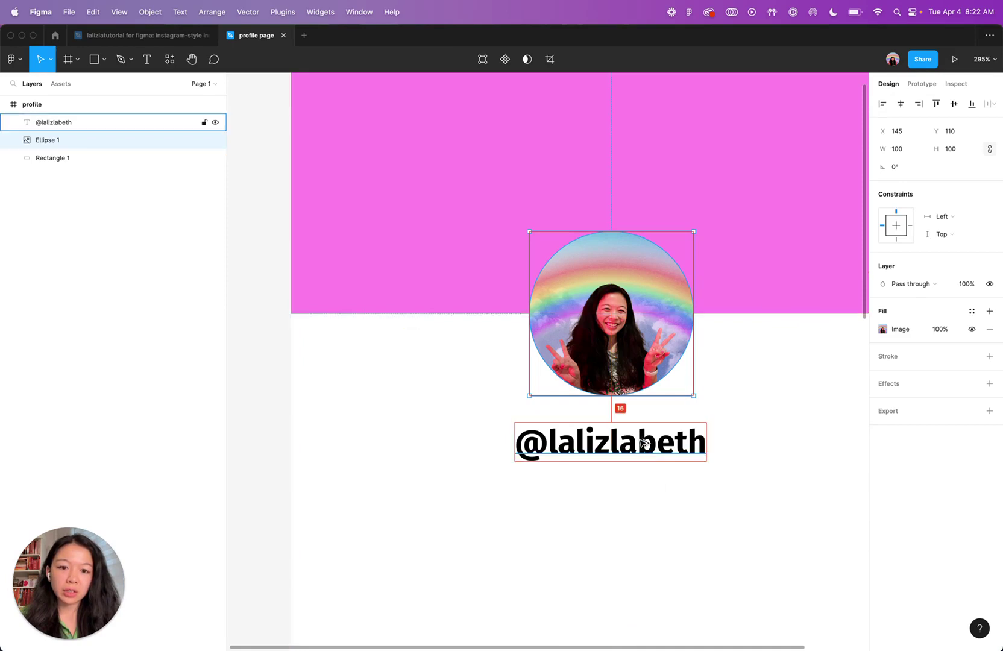
{"action": "scroll", "coordinate": [648, 452], "scroll_direction": "down", "scroll_amount": 5}
{"action": "scroll", "coordinate": [654, 451], "scroll_direction": "up", "scroll_amount": 4}
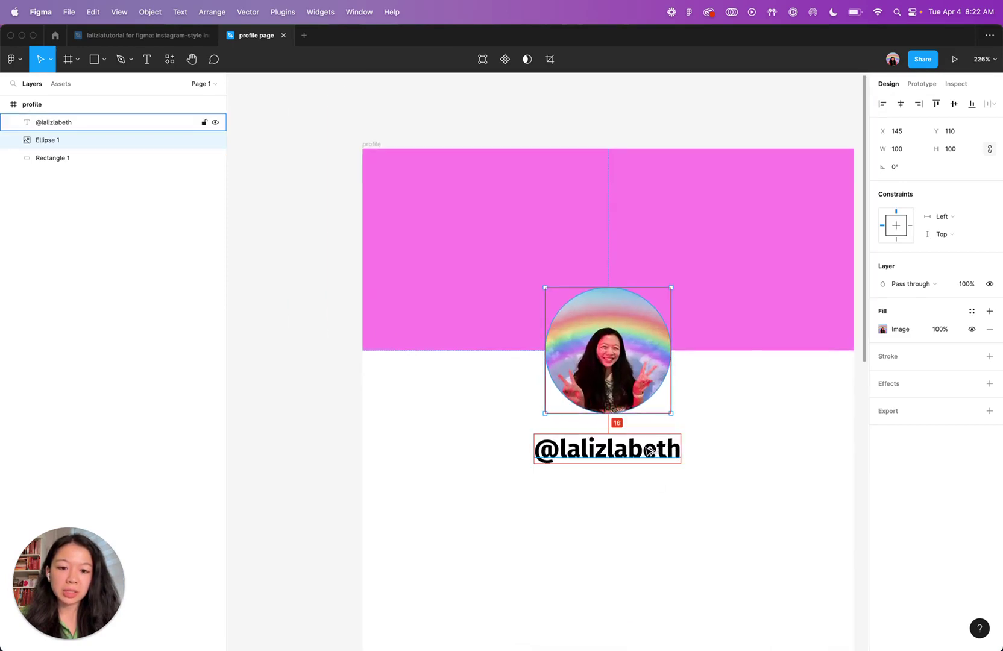
Align the username to the frame's horizontal centre
{"action": "left_click", "coordinate": [602, 449]}
{"action": "scroll", "coordinate": [437, 448], "scroll_direction": "right", "scroll_amount": 2}
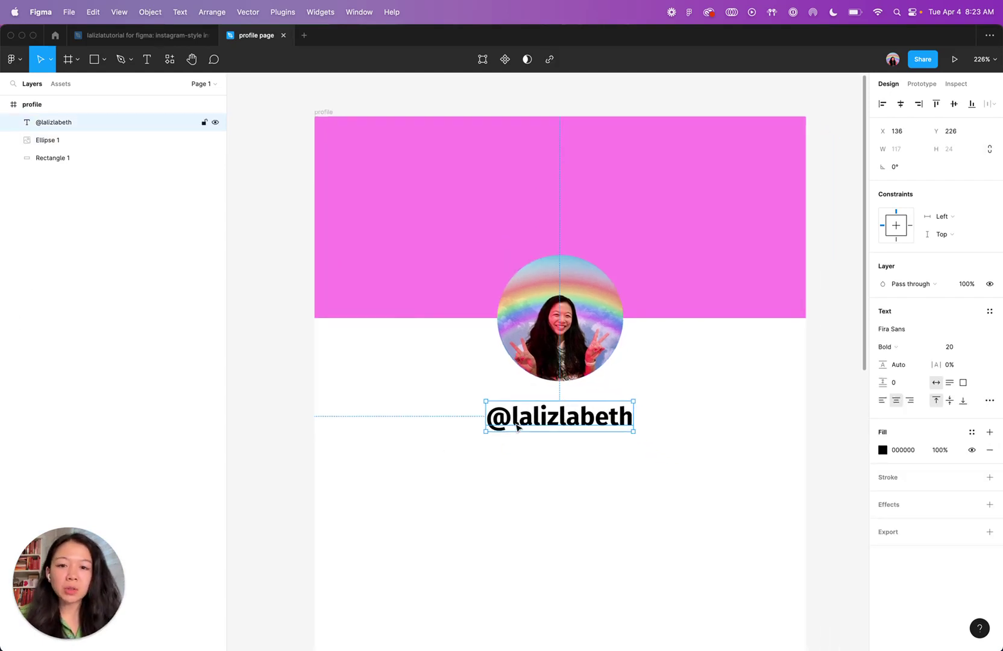
{"action": "left_click_drag", "start_coordinate": [576, 416], "coordinate": [693, 422]}
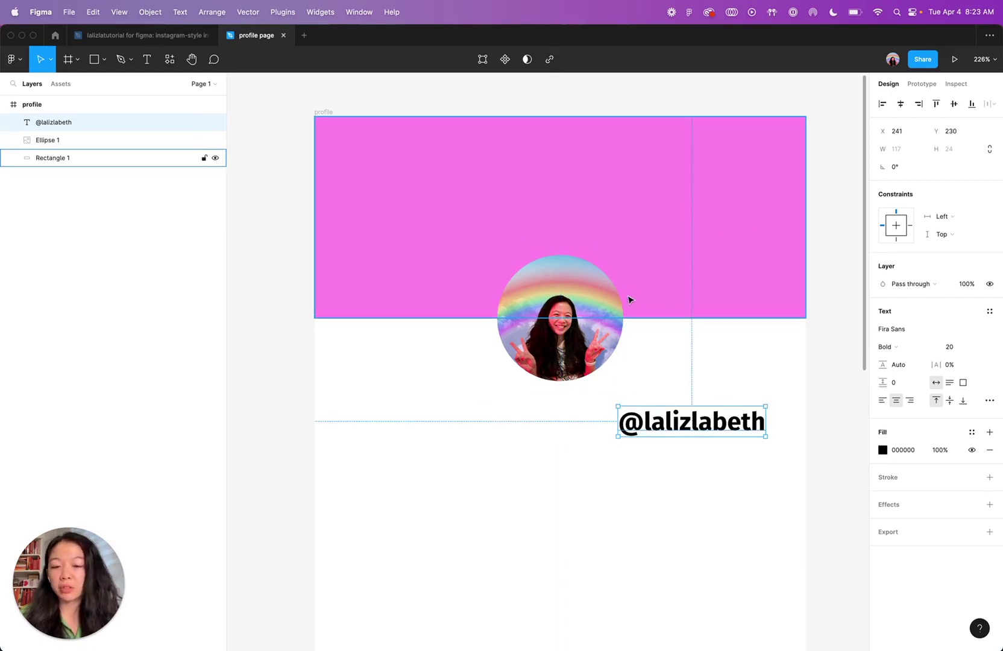
{"action": "left_click", "coordinate": [694, 488]}
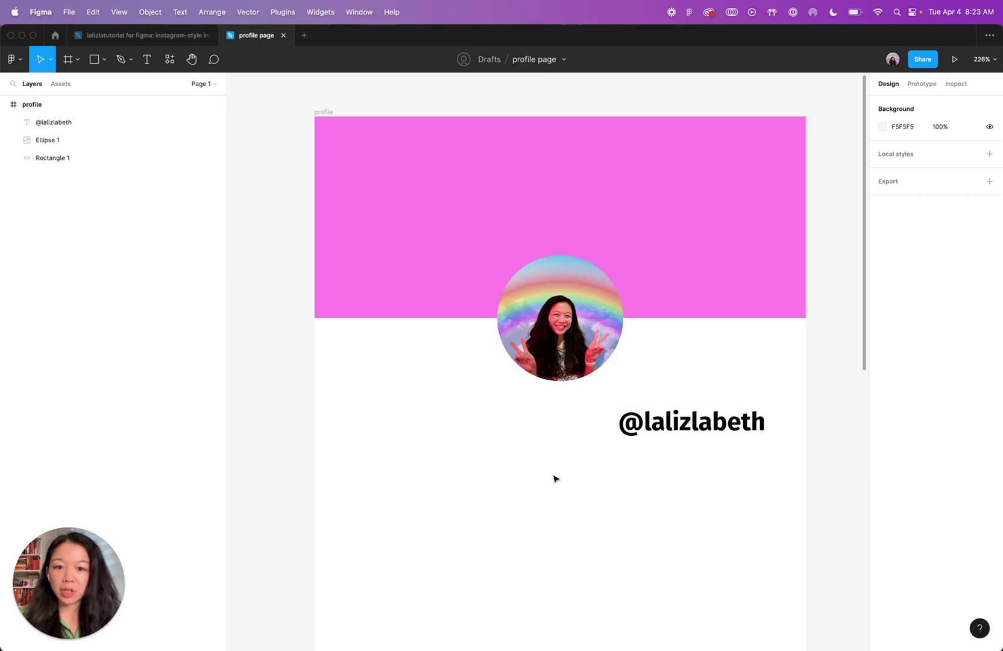
{"action": "left_click", "coordinate": [695, 429]}
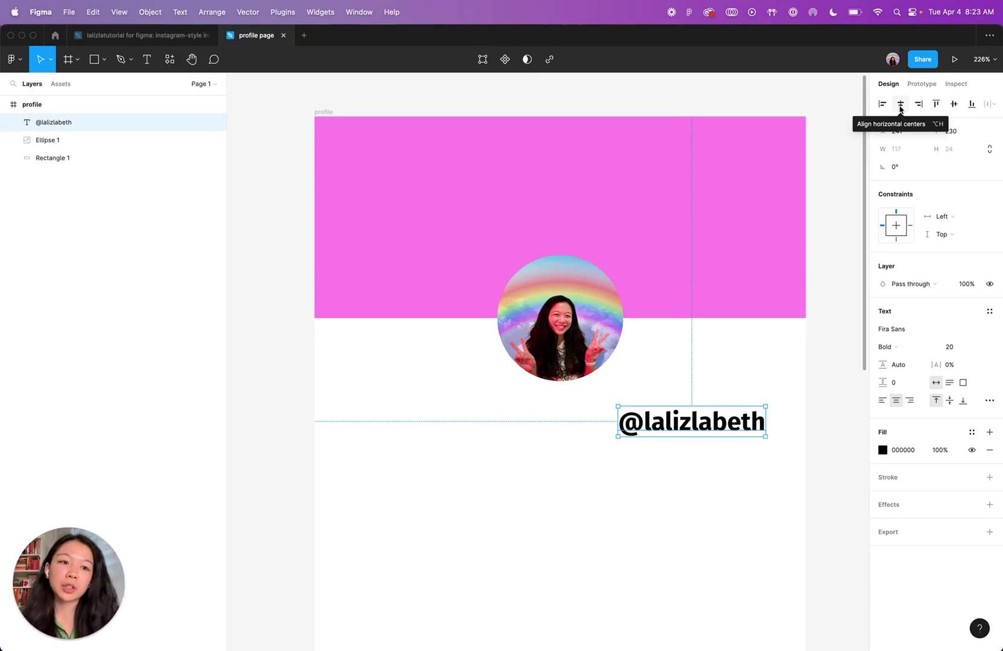
{"action": "left_click", "coordinate": [901, 108]}
{"action": "left_click", "coordinate": [671, 513]}
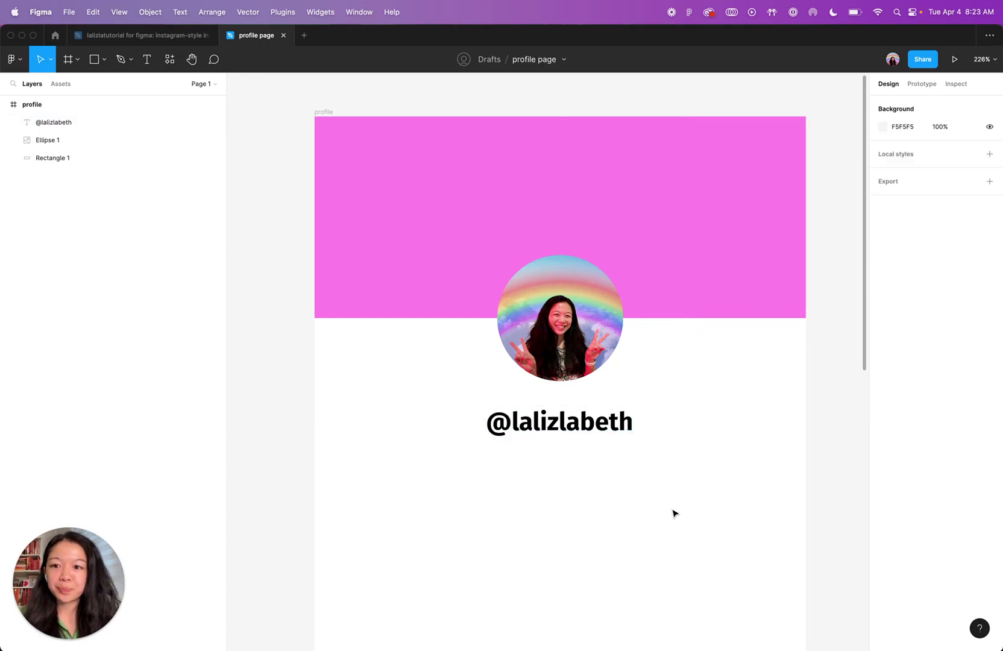
Add the bio text 'designer & aspiring princess' just beneath the username
{"action": "left_click", "coordinate": [555, 426]}
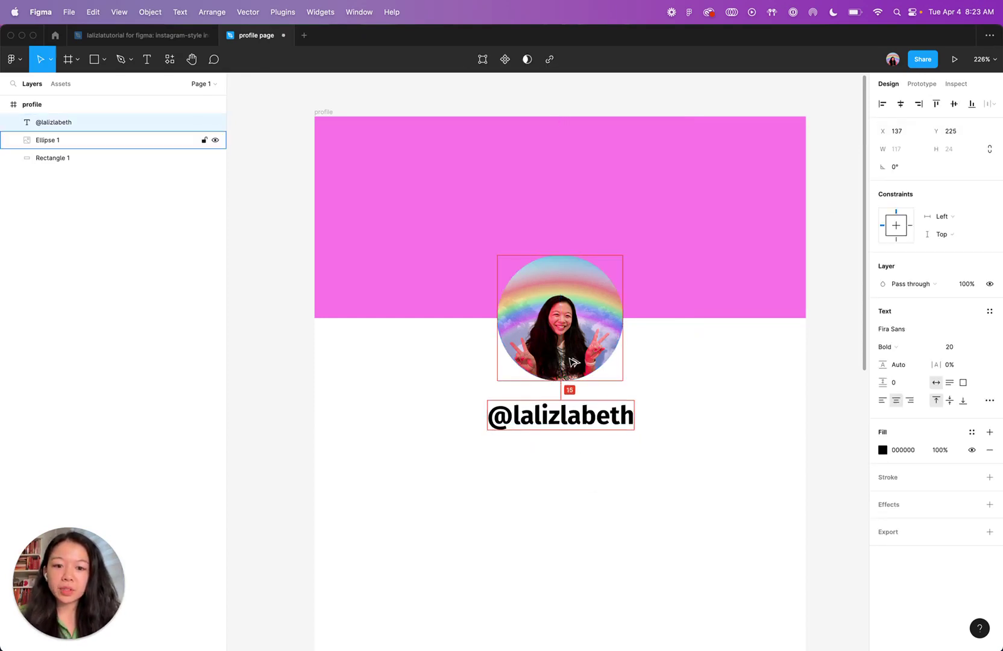
{"action": "left_click", "coordinate": [574, 495]}
{"action": "key", "text": "t"}
{"action": "left_click", "coordinate": [552, 470]}
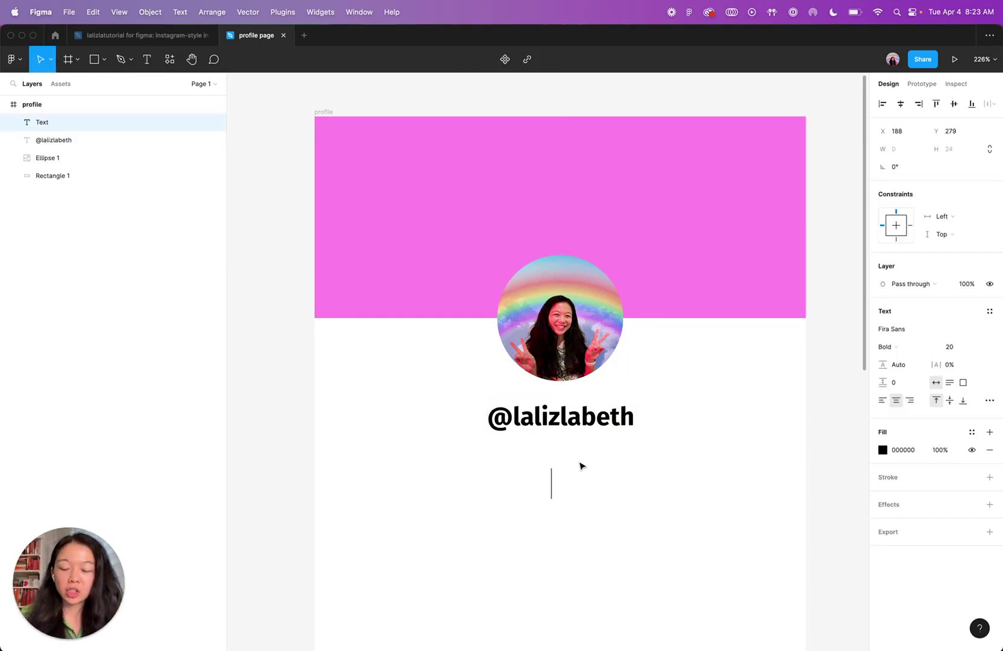
{"action": "type", "text": "designer & a"}
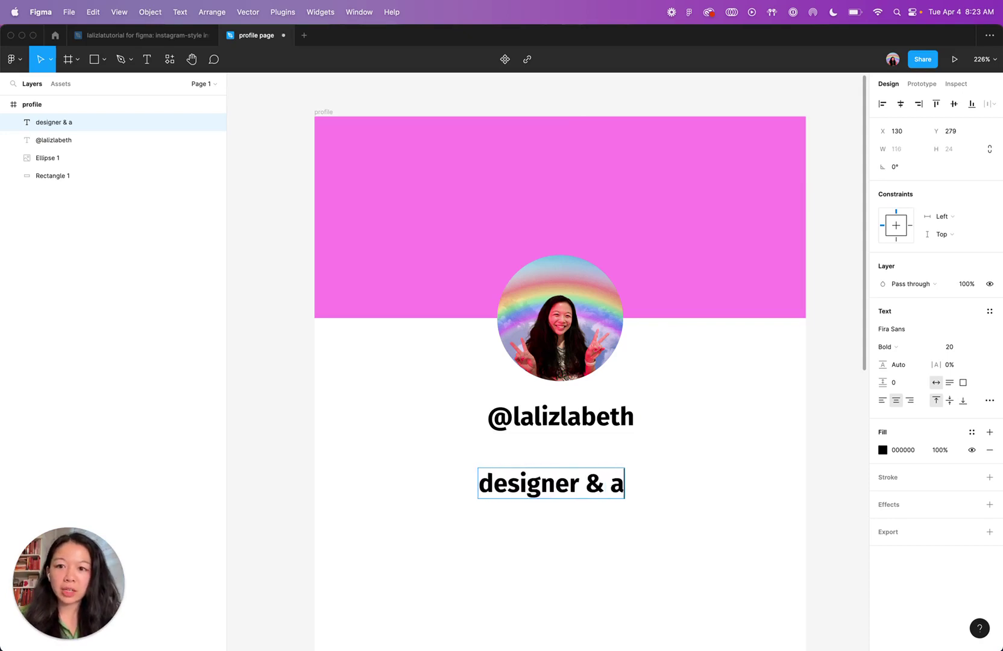
{"action": "type", "text": "spiring princess"}
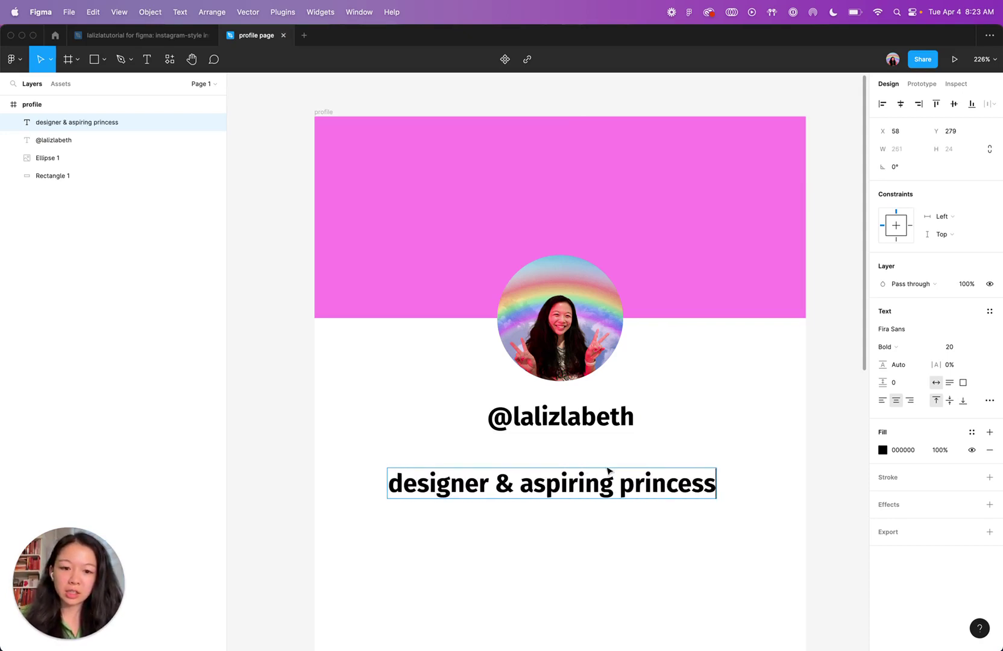
{"action": "key", "text": "Escape"}
{"action": "left_click_drag", "start_coordinate": [629, 487], "coordinate": [640, 460]}
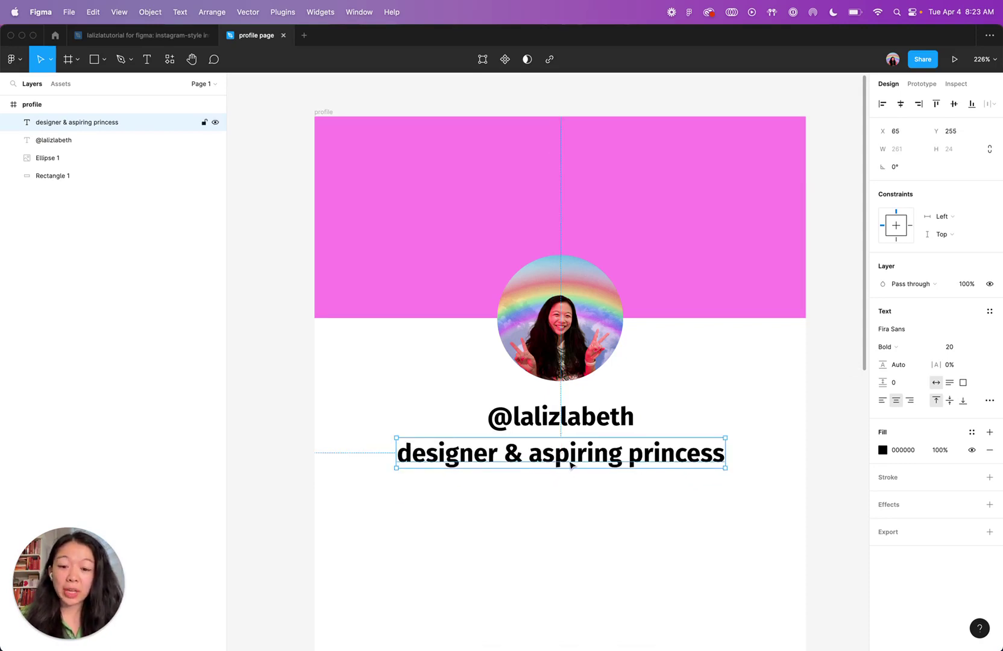
Style the bio as Regular weight, size 17, with 60% fill opacity
{"action": "left_click", "coordinate": [901, 347]}
{"action": "left_click", "coordinate": [902, 307]}
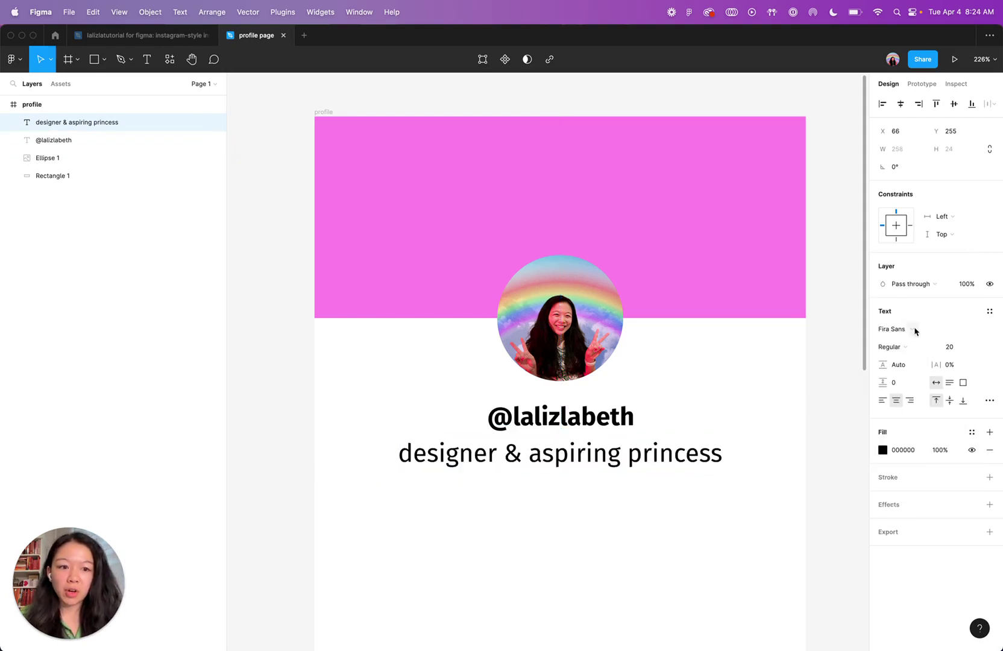
{"action": "left_click", "coordinate": [953, 347]}
{"action": "type", "text": "17"}
{"action": "key", "text": "Return"}
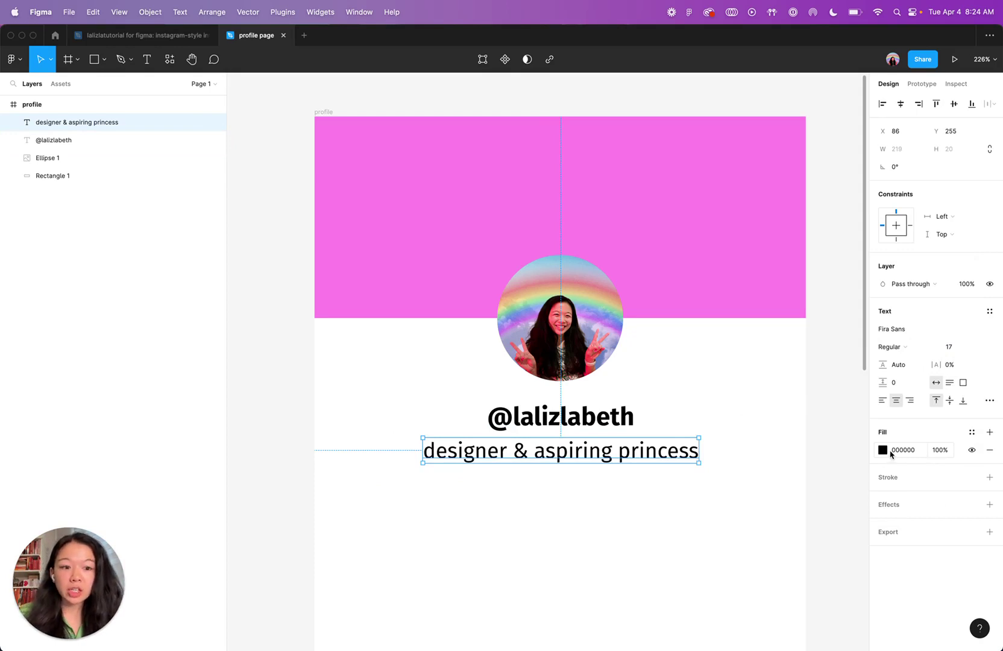
{"action": "left_click", "coordinate": [935, 452]}
{"action": "type", "text": "60"}
{"action": "key", "text": "Return"}
{"action": "left_click", "coordinate": [675, 534]}
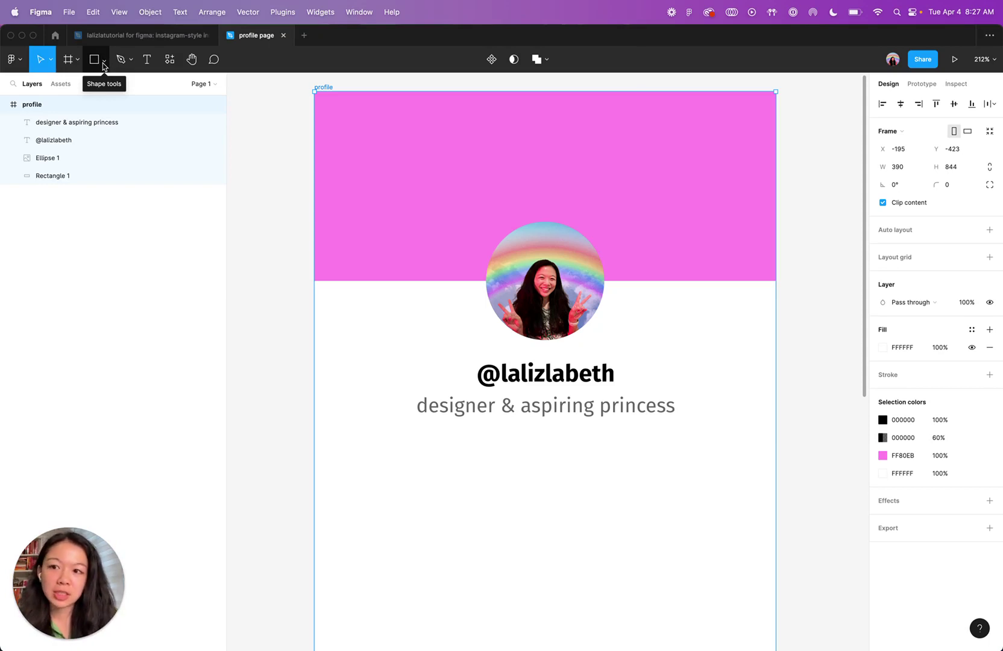
Draw a small 22×22 grey five-point star below the bio with the Star shape tool
{"action": "left_click", "coordinate": [104, 63]}
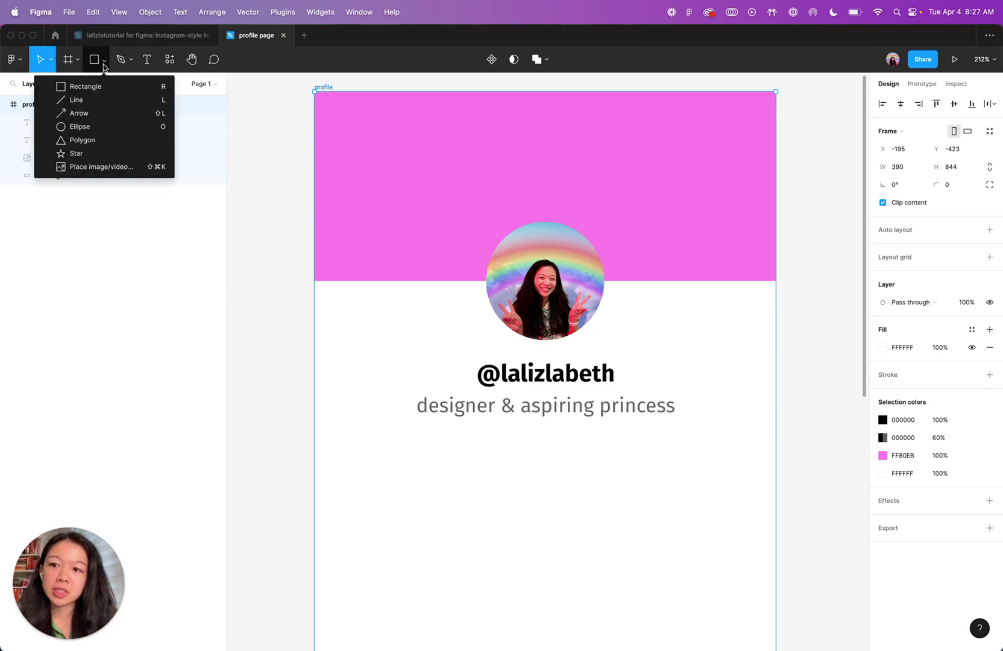
{"action": "left_click", "coordinate": [94, 153]}
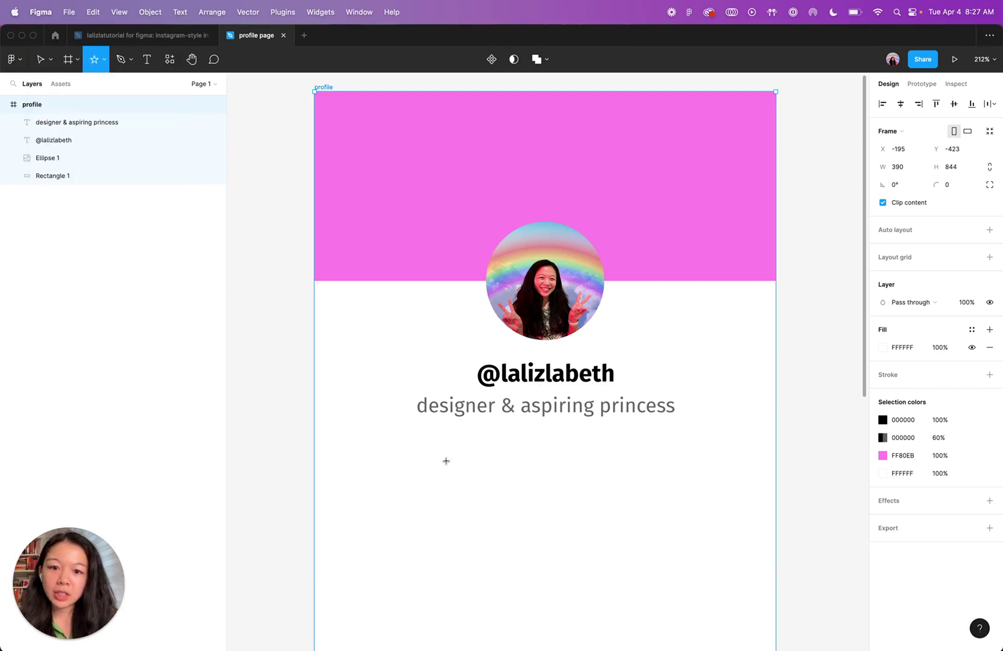
{"action": "mouse_move", "coordinate": [429, 452]}
{"action": "left_mouse_down"}
{"action": "mouse_move", "coordinate": [456, 477]}
{"action": "mouse_move", "coordinate": [497, 455]}
{"action": "left_mouse_up"}
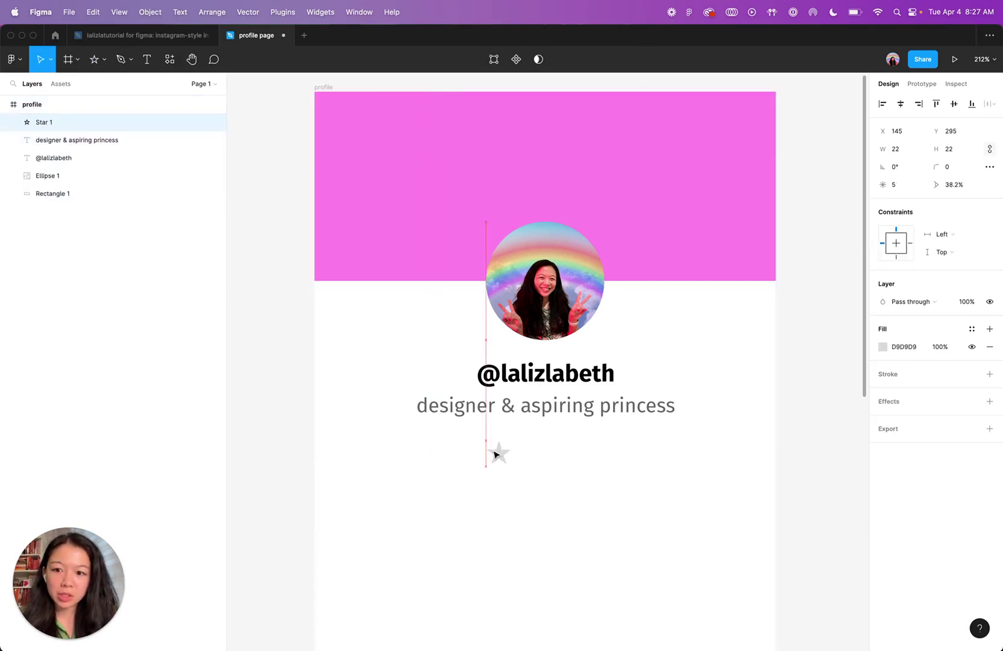
Nudge the star slightly left and raise its inner ratio to 56.2%
{"action": "left_click_drag", "start_coordinate": [493, 453], "coordinate": [483, 453]}
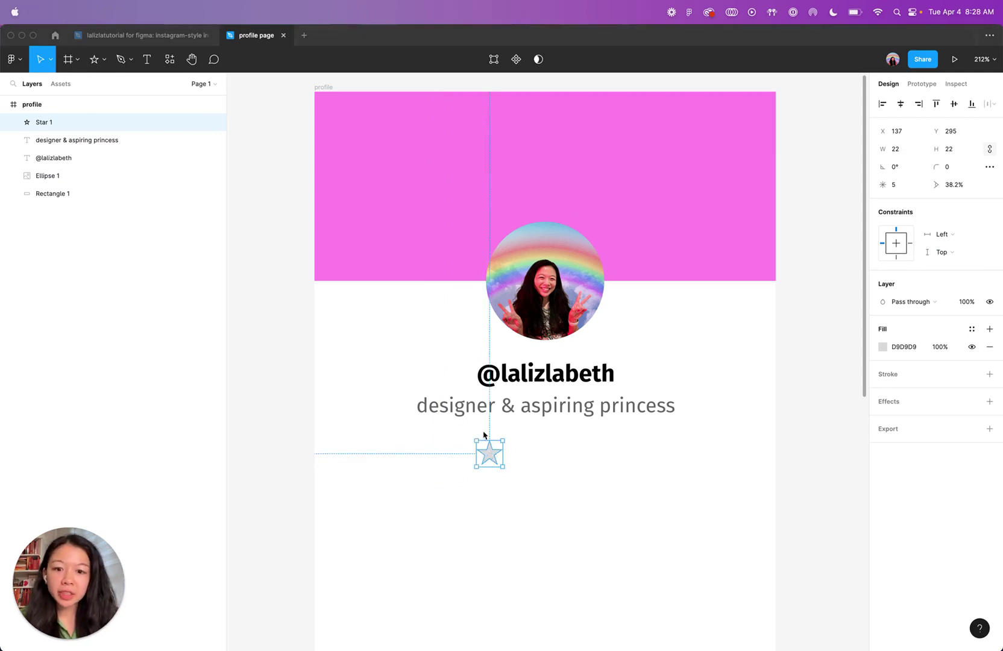
{"action": "left_click", "coordinate": [957, 187]}
{"action": "key", "text": "shift+Up"}
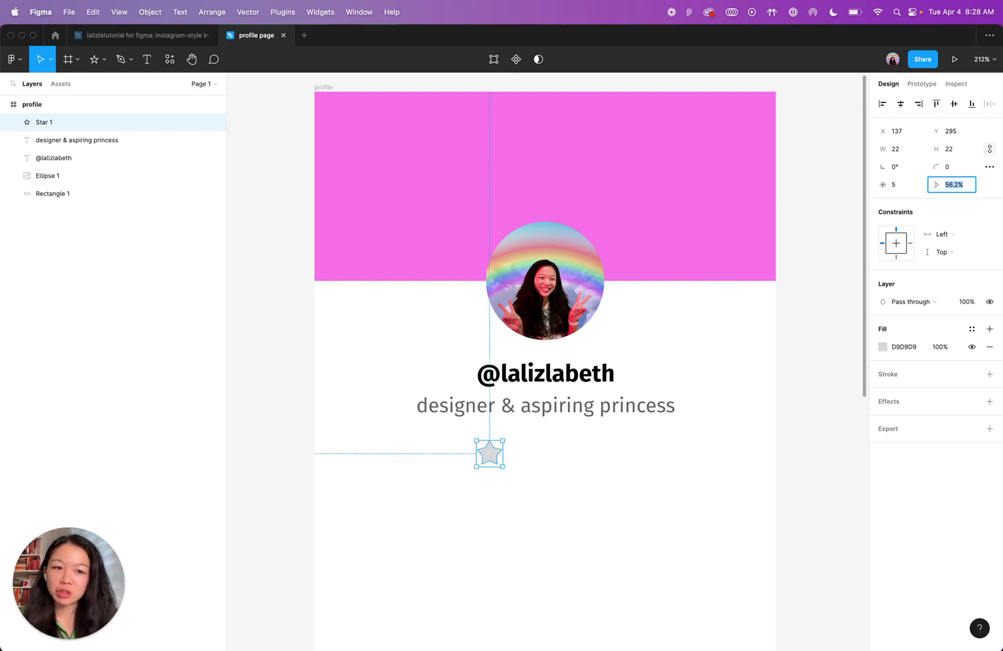
Resize the star to 20×20
{"action": "left_click", "coordinate": [899, 155]}
{"action": "type", "text": "20"}
{"action": "key", "text": "Tab"}
{"action": "left_click", "coordinate": [508, 524]}
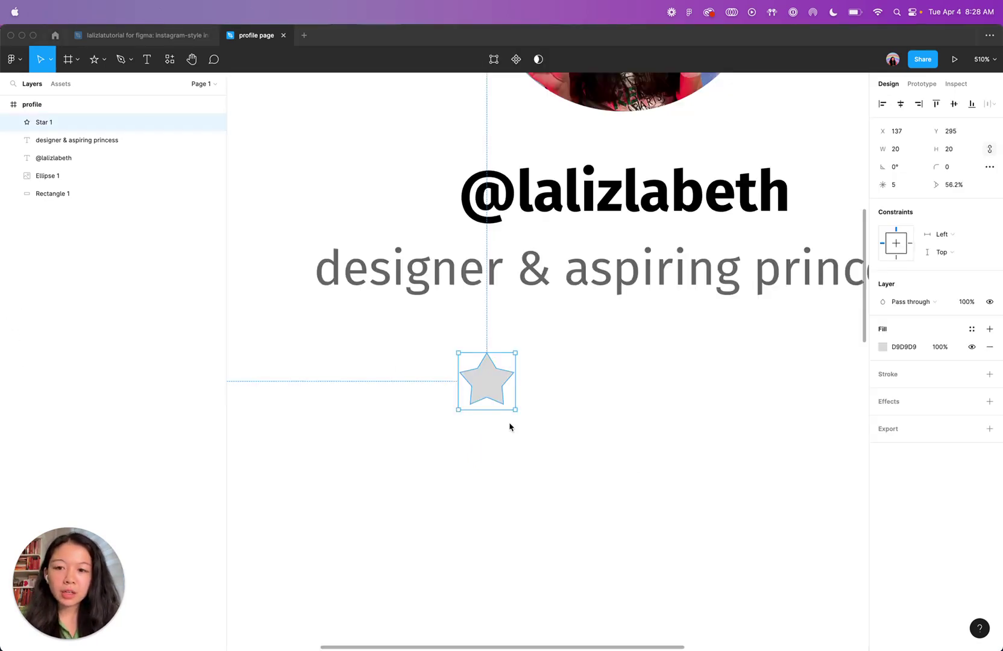
{"action": "scroll", "coordinate": [490, 385], "scroll_direction": "up", "scroll_amount": 5}
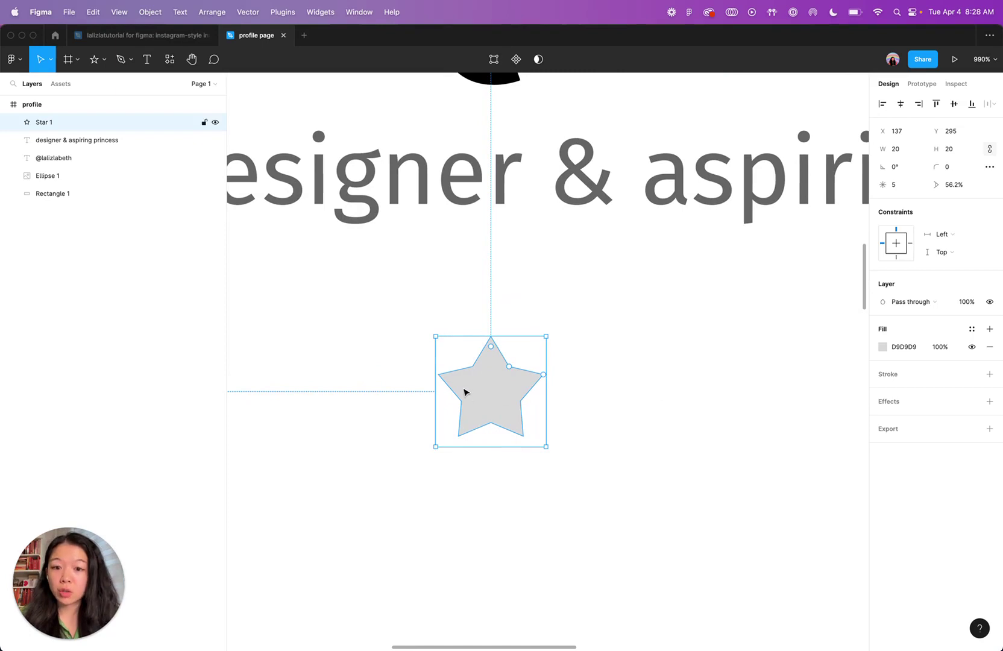
{"action": "scroll", "coordinate": [466, 399], "scroll_direction": "down", "scroll_amount": 5}
{"action": "scroll", "coordinate": [466, 398], "scroll_direction": "up", "scroll_amount": 5}
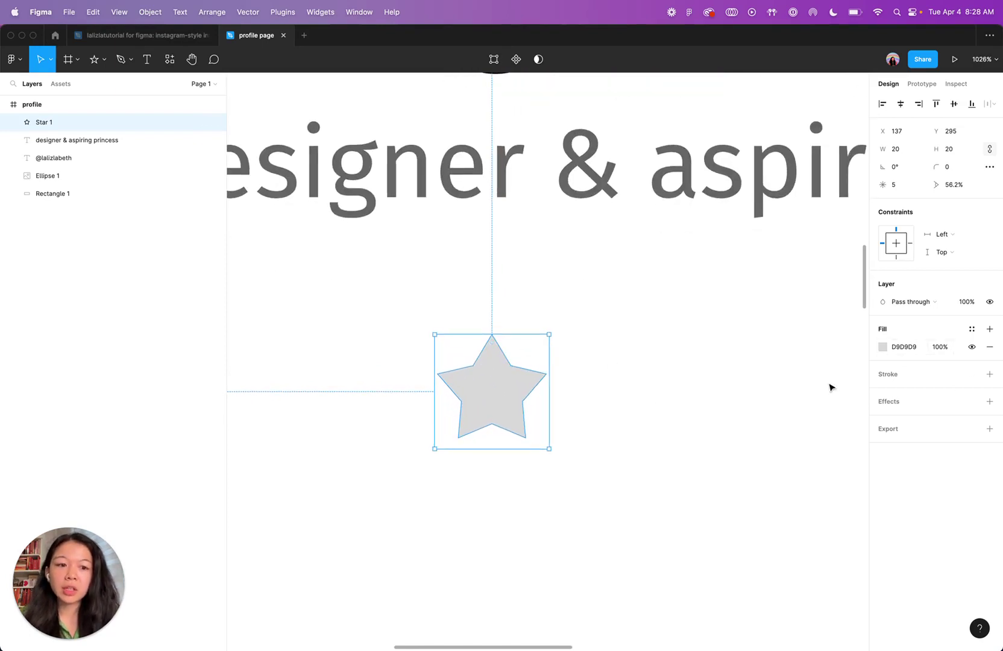
Give the star a black stroke, remove its grey fill, and set corner radius 1
{"action": "left_click", "coordinate": [989, 375]}
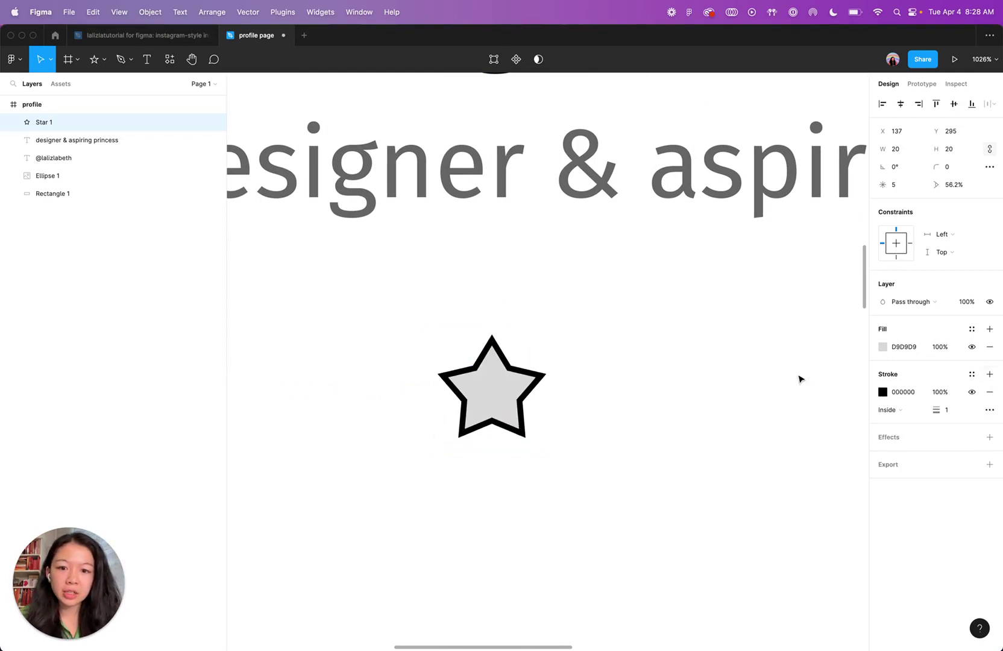
{"action": "left_click", "coordinate": [990, 347]}
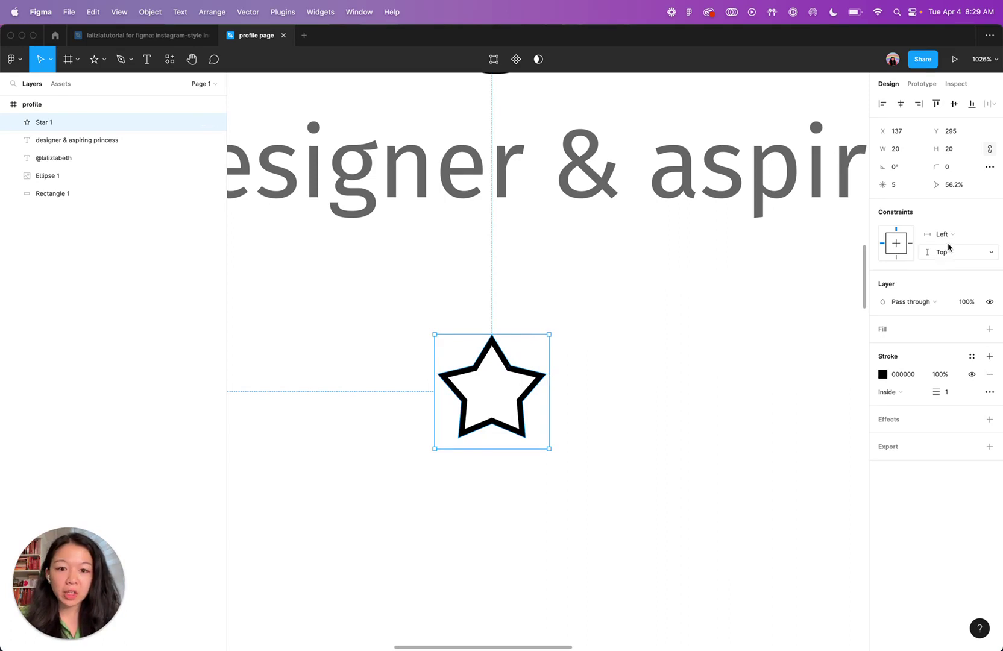
{"action": "left_click", "coordinate": [951, 168]}
{"action": "key", "text": "Return"}
{"action": "left_click", "coordinate": [625, 398]}
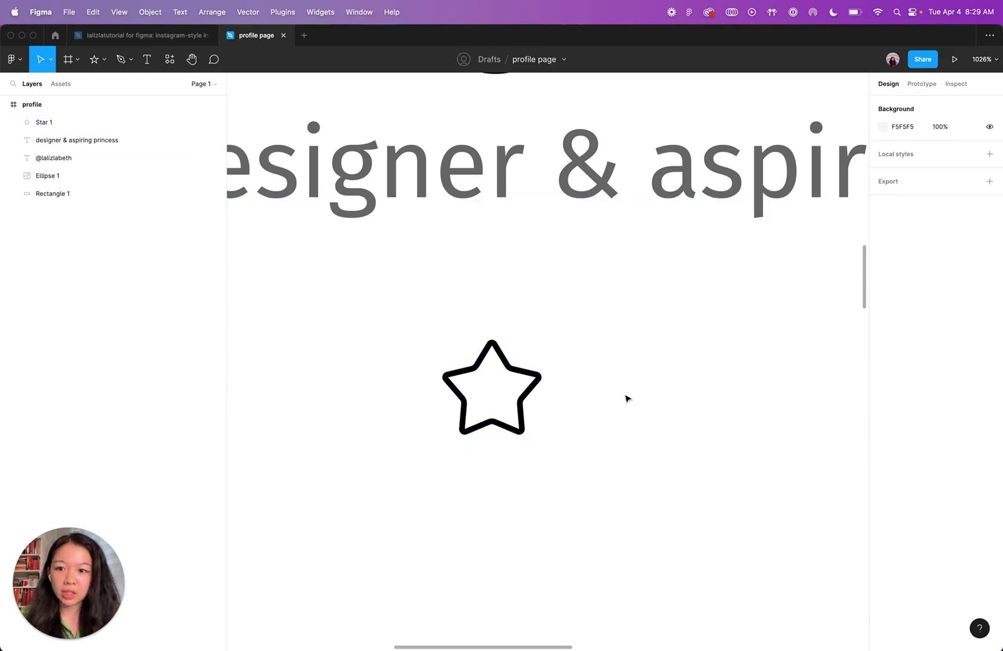
{"action": "scroll", "coordinate": [625, 398], "scroll_direction": "down", "scroll_amount": 2}
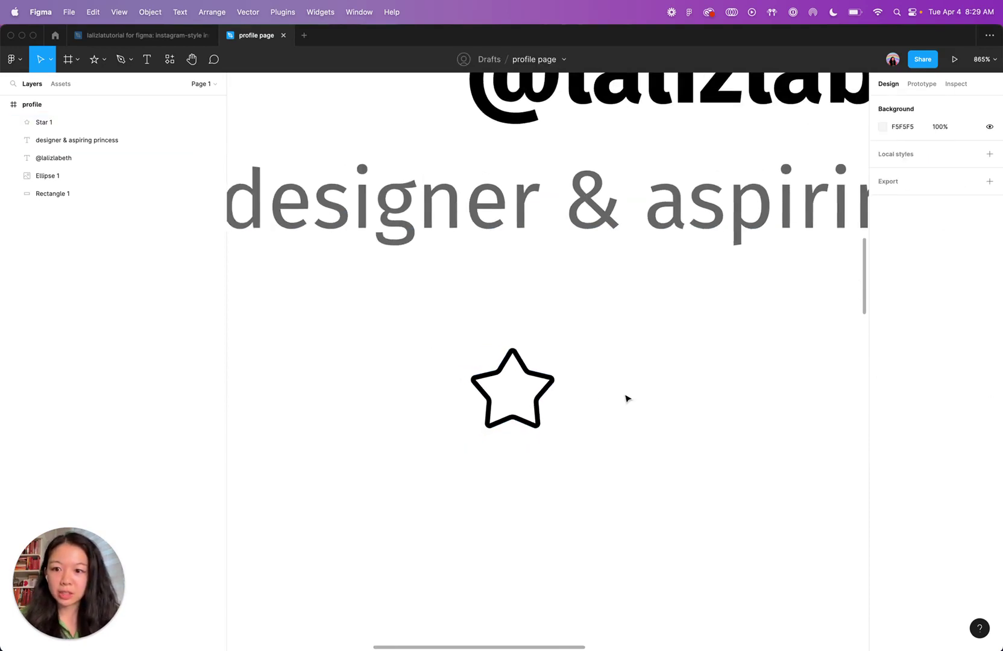
Set the star's stroke weight to 2 px
{"action": "left_click", "coordinate": [536, 374]}
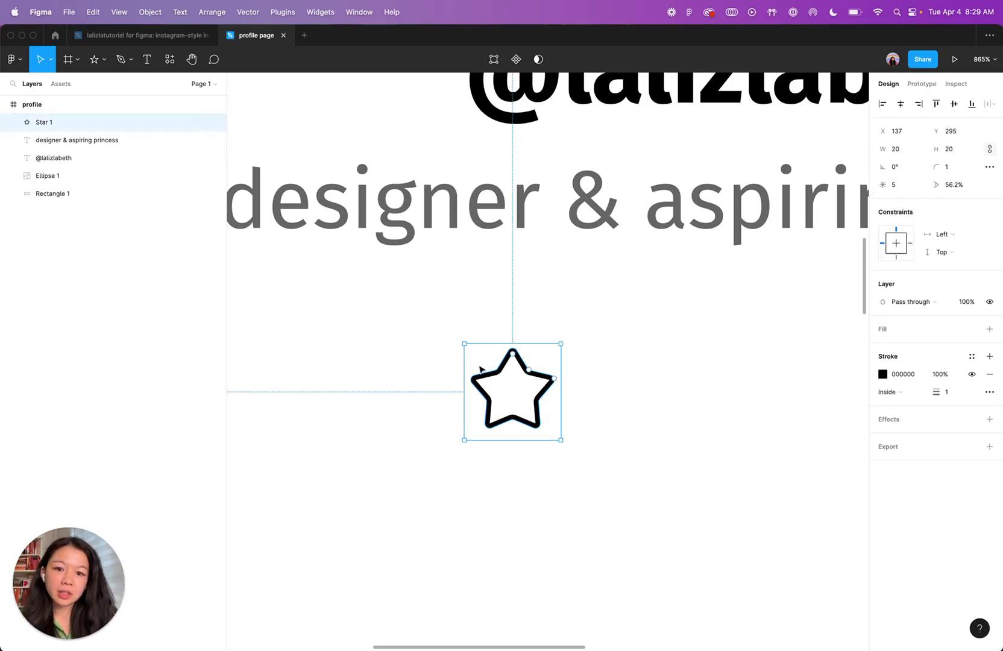
{"action": "scroll", "coordinate": [505, 374], "scroll_direction": "down", "scroll_amount": 5}
{"action": "scroll", "coordinate": [505, 374], "scroll_direction": "down", "scroll_amount": 3}
{"action": "left_click", "coordinate": [530, 414]}
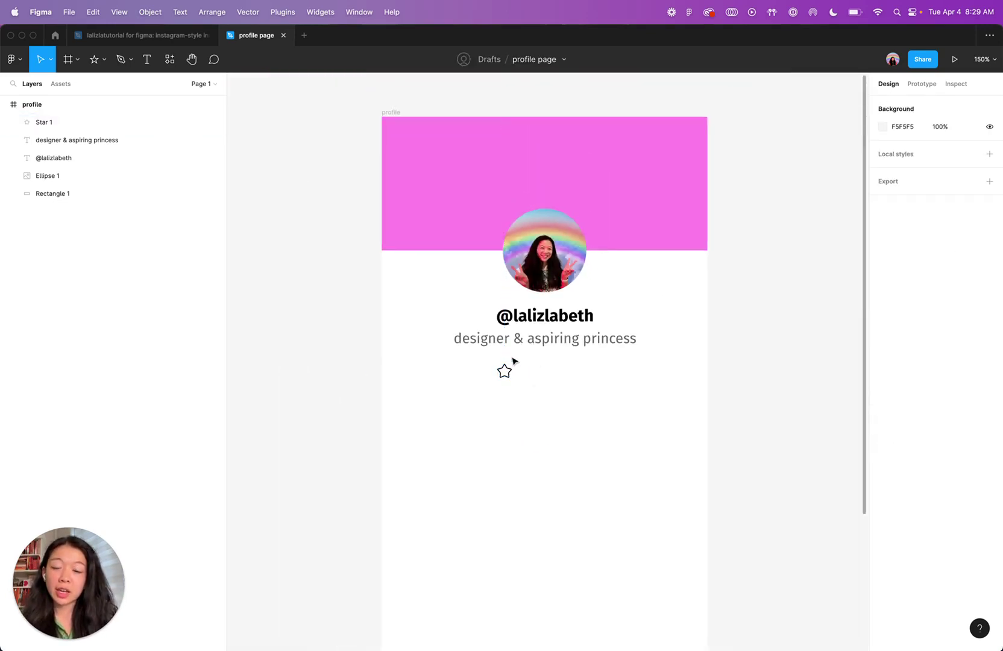
{"action": "scroll", "coordinate": [518, 360], "scroll_direction": "up", "scroll_amount": 5}
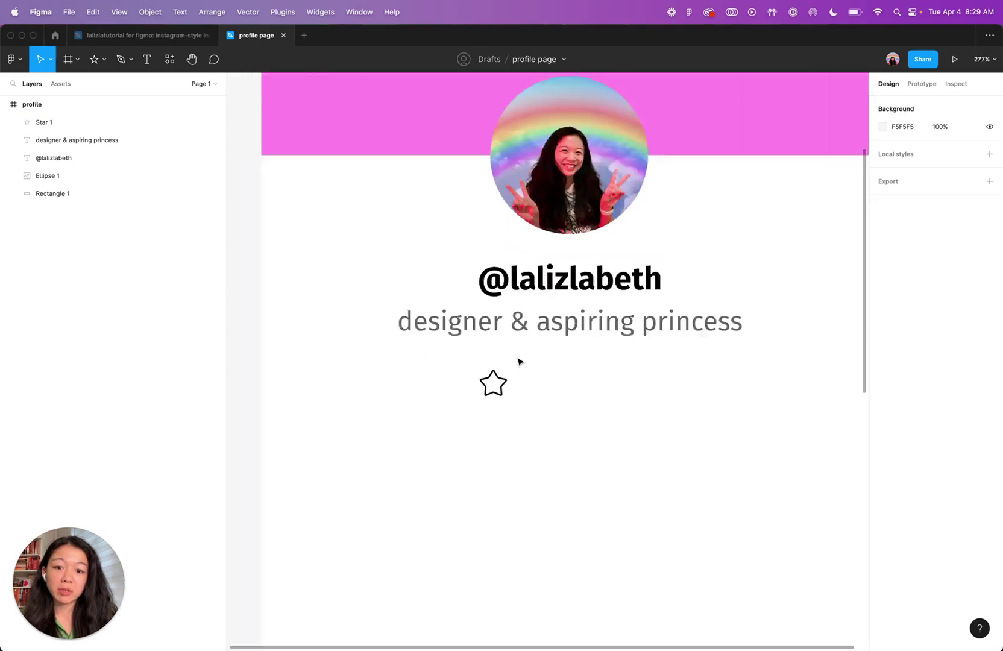
{"action": "scroll", "coordinate": [479, 389], "scroll_direction": "up", "scroll_amount": 4}
{"action": "left_click", "coordinate": [483, 390]}
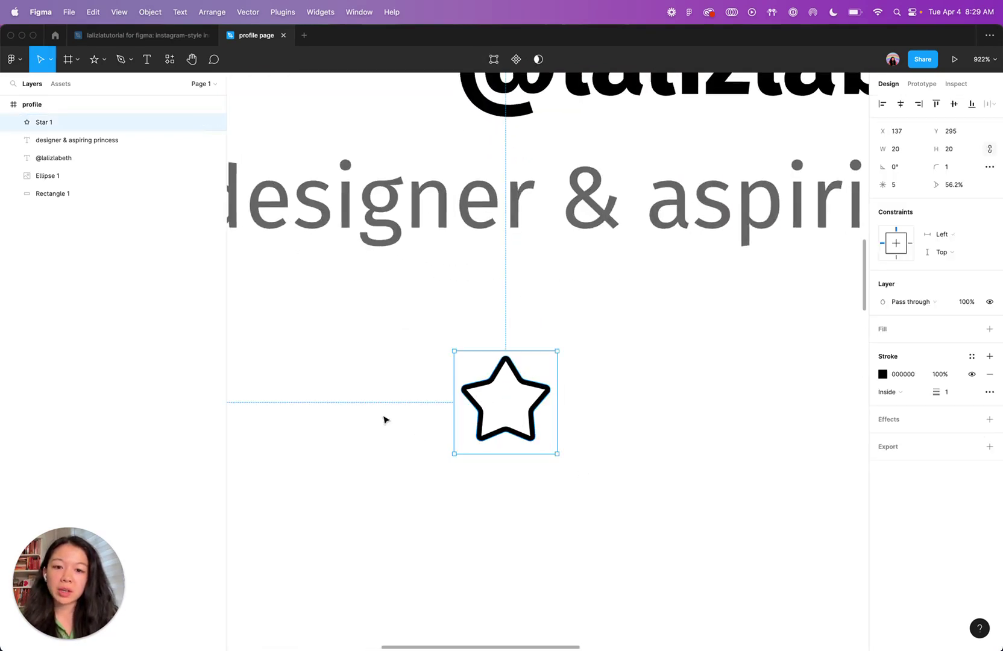
{"action": "left_click", "coordinate": [959, 393]}
{"action": "type", "text": "2"}
{"action": "key", "text": "Return"}
{"action": "left_click", "coordinate": [734, 367]}
{"action": "scroll", "coordinate": [734, 367], "scroll_direction": "down", "scroll_amount": 5}
{"action": "scroll", "coordinate": [633, 374], "scroll_direction": "right", "scroll_amount": 3}
{"action": "scroll", "coordinate": [633, 374], "scroll_direction": "down", "scroll_amount": 2}
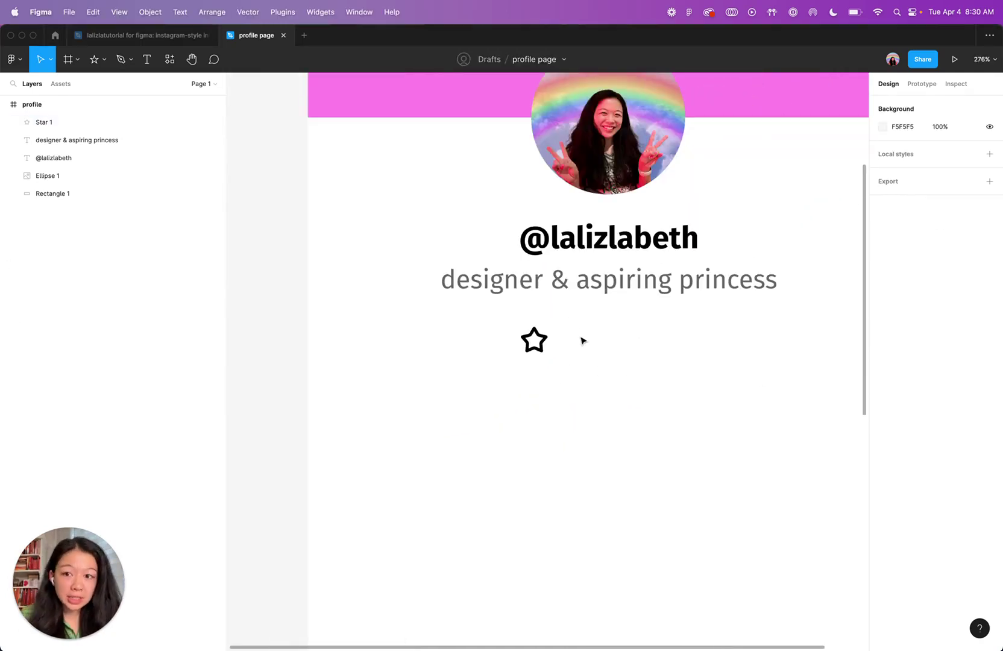
{"action": "scroll", "coordinate": [580, 340], "scroll_direction": "right", "scroll_amount": 2}
{"action": "scroll", "coordinate": [580, 340], "scroll_direction": "up", "scroll_amount": 1}
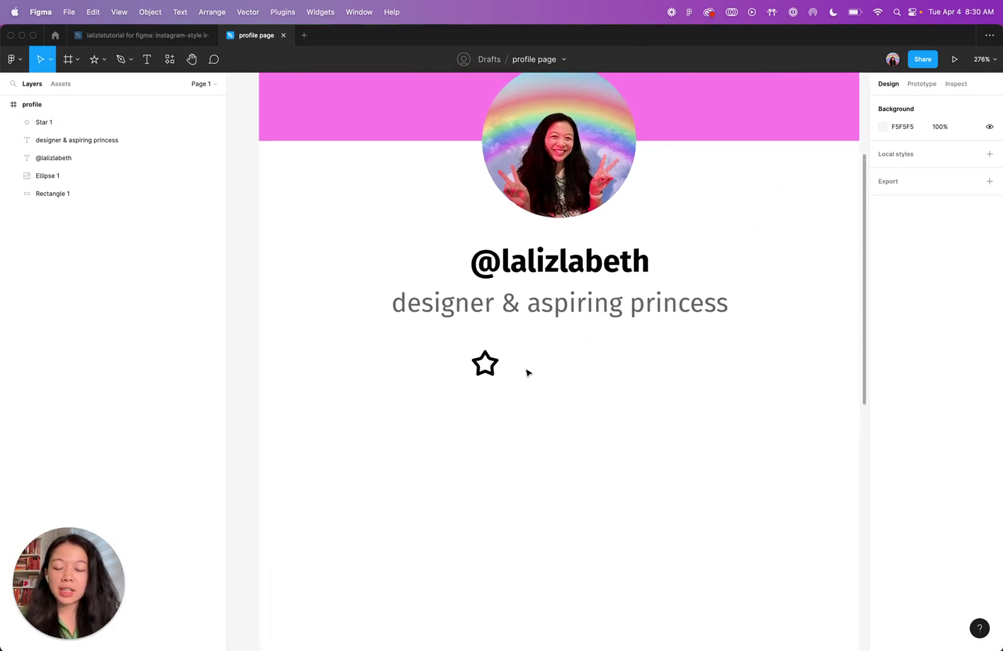
Add a 'Favorite' text label beside the star
{"action": "key", "text": "t"}
{"action": "left_click", "coordinate": [517, 362]}
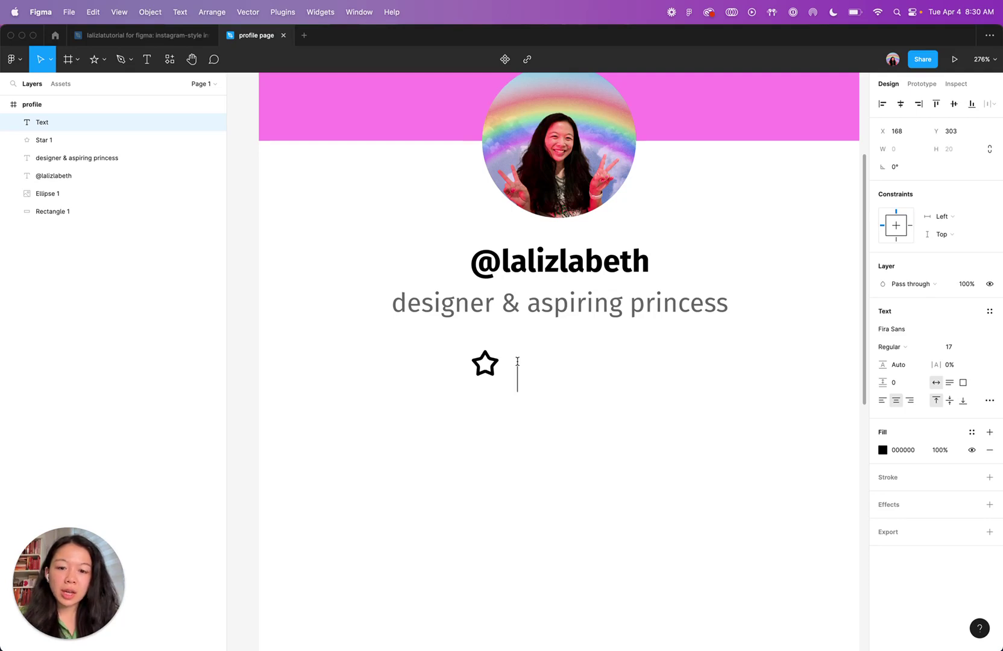
{"action": "type", "text": "Favorite"}
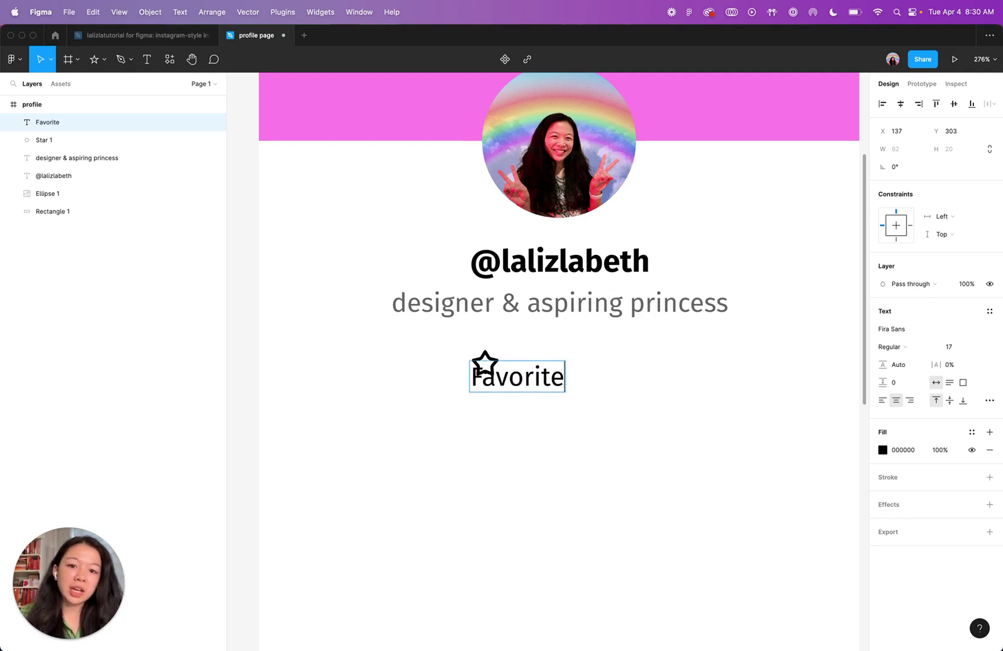
{"action": "key", "text": "Escape"}
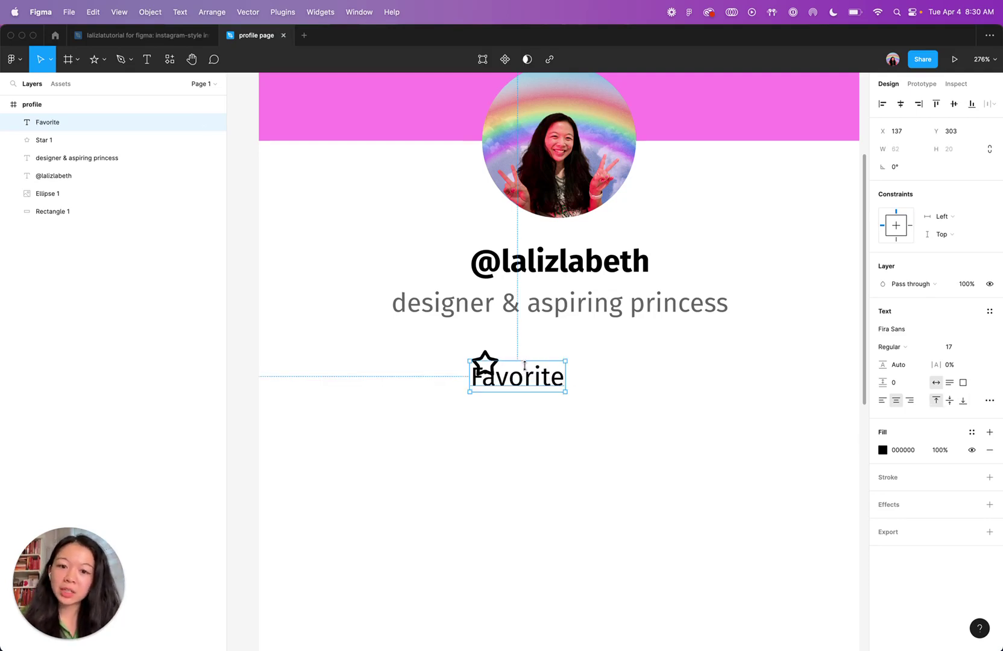
Position the Favorite label snugly beside the star and make it bold
{"action": "left_click_drag", "start_coordinate": [526, 377], "coordinate": [563, 364]}
{"action": "key", "text": "alt"}
{"action": "key", "text": "Right"}
{"action": "key", "text": "Right"}
{"action": "left_click_drag", "start_coordinate": [540, 370], "coordinate": [542, 371]}
{"action": "key", "text": "super+b"}
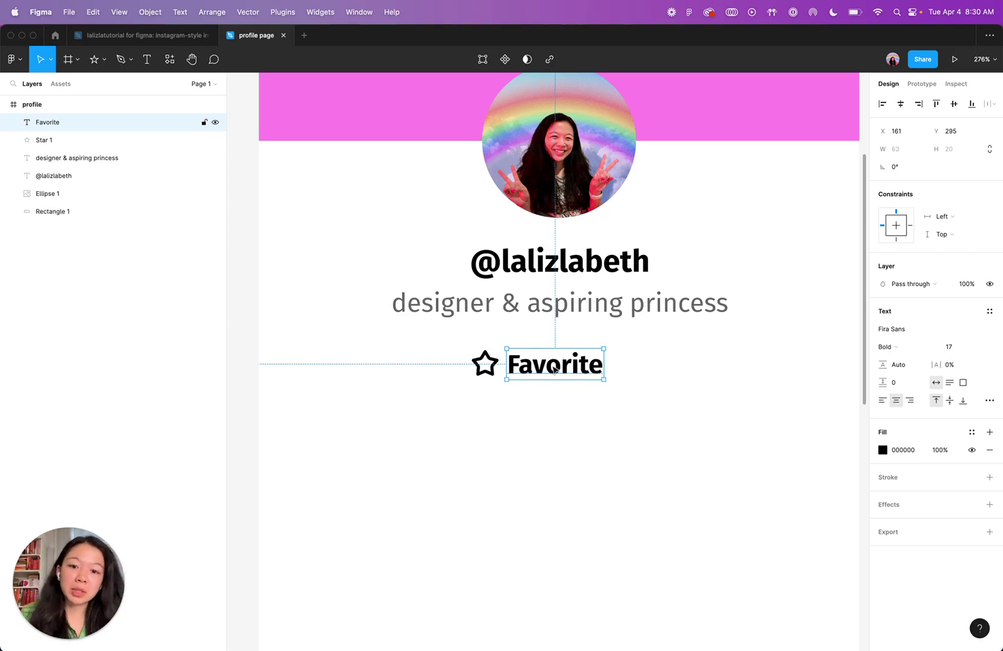
{"action": "left_click", "coordinate": [534, 424]}
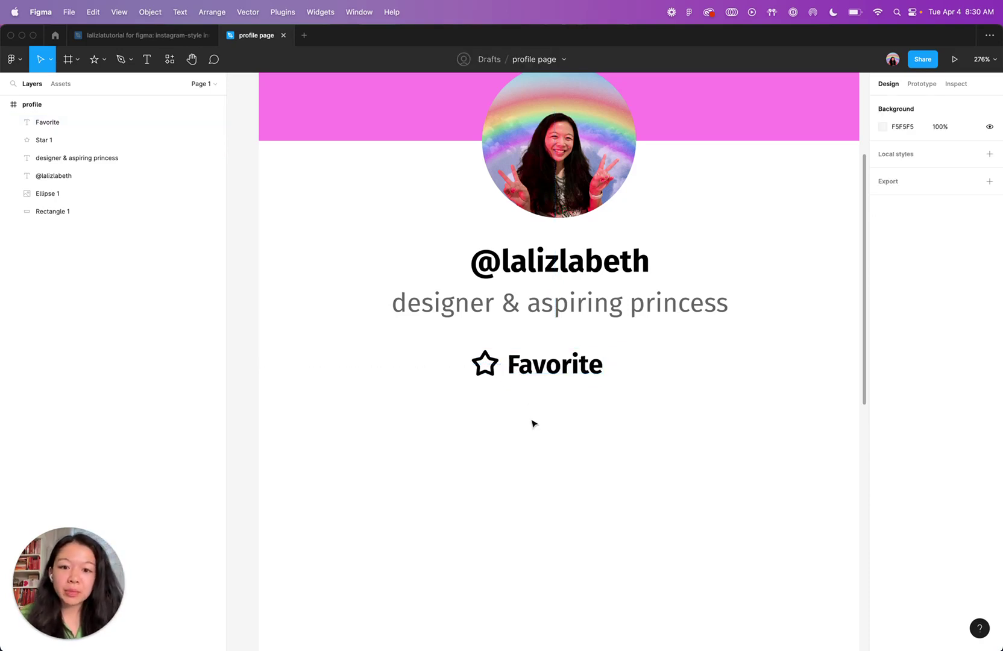
{"action": "left_click", "coordinate": [553, 378]}
{"action": "left_click", "coordinate": [485, 364]}
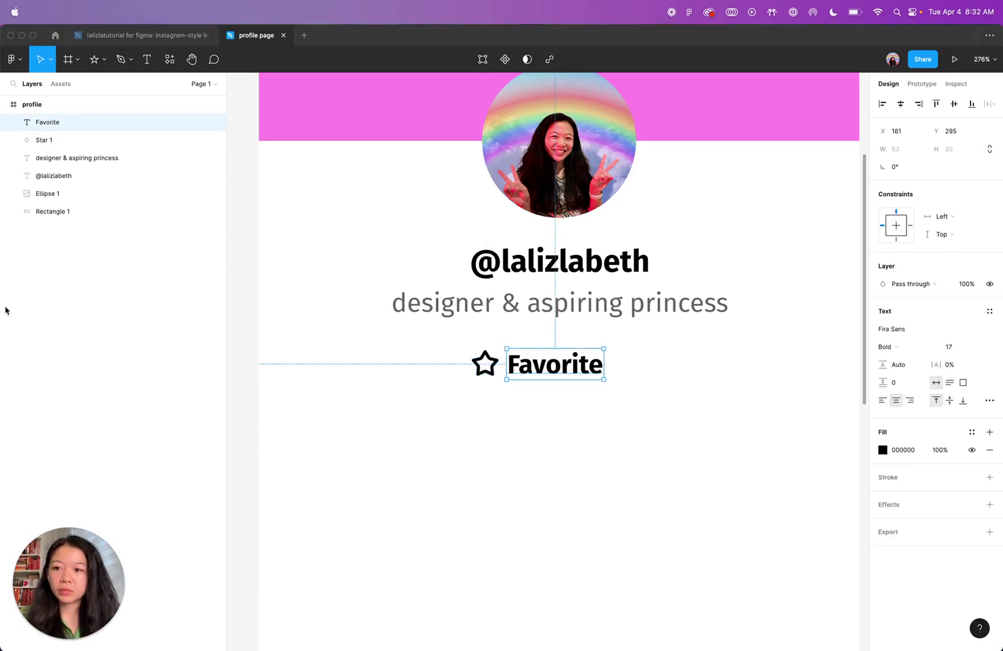
{"action": "left_click", "coordinate": [530, 401]}
Wrap the star and Favorite label together in an auto-layout frame
{"action": "left_click_drag", "start_coordinate": [463, 339], "coordinate": [700, 468]}
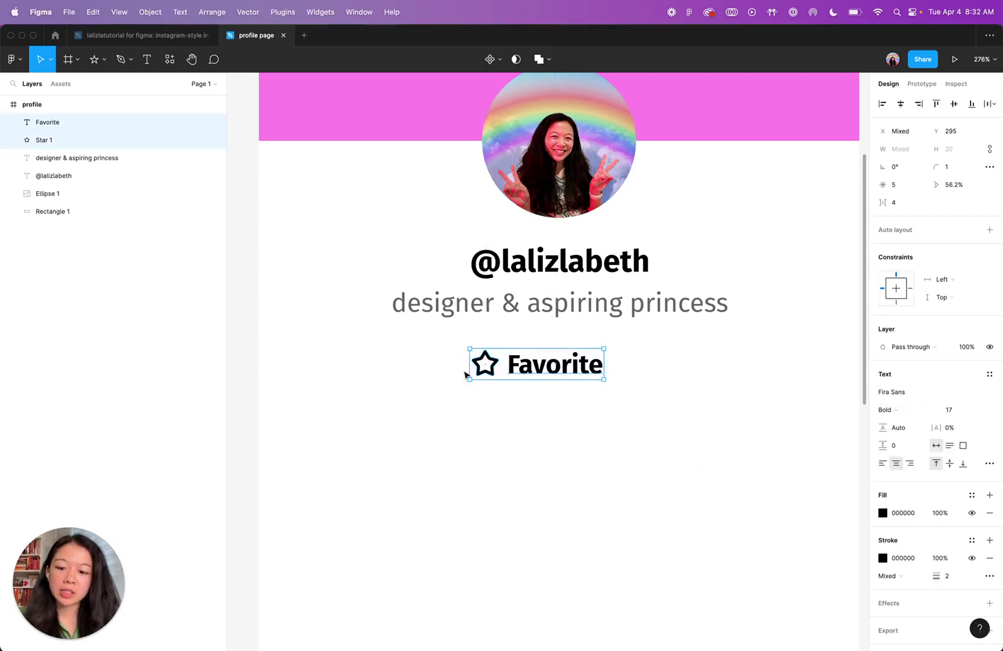
{"action": "left_click", "coordinate": [449, 350]}
{"action": "left_click_drag", "start_coordinate": [423, 333], "coordinate": [683, 435]}
{"action": "key", "text": "shift+a"}
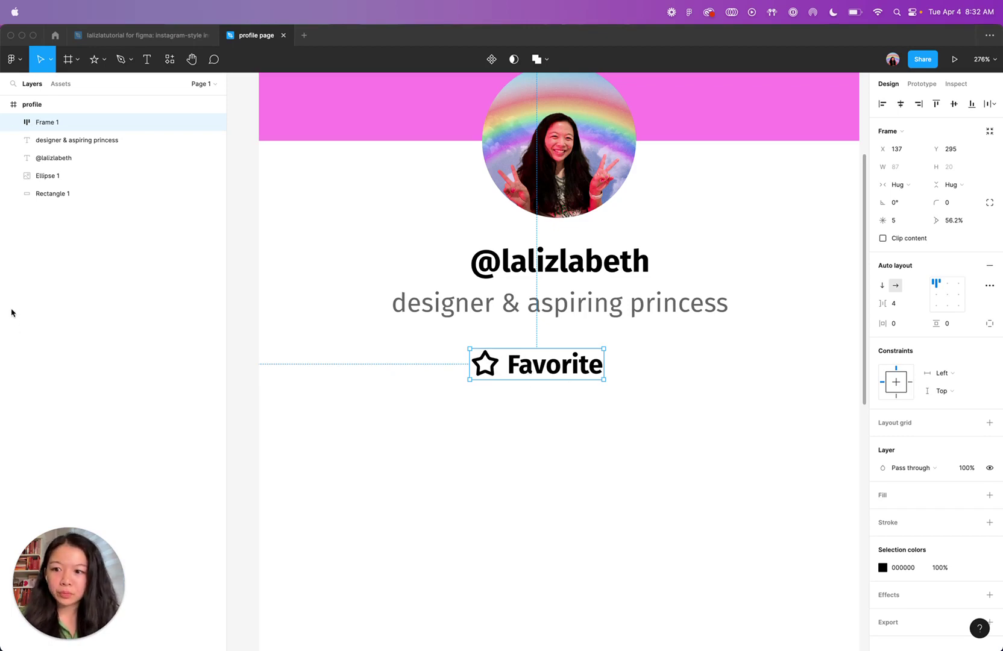
{"action": "left_click", "coordinate": [559, 403]}
{"action": "key", "text": "shift+super+g"}
{"action": "left_click", "coordinate": [555, 414]}
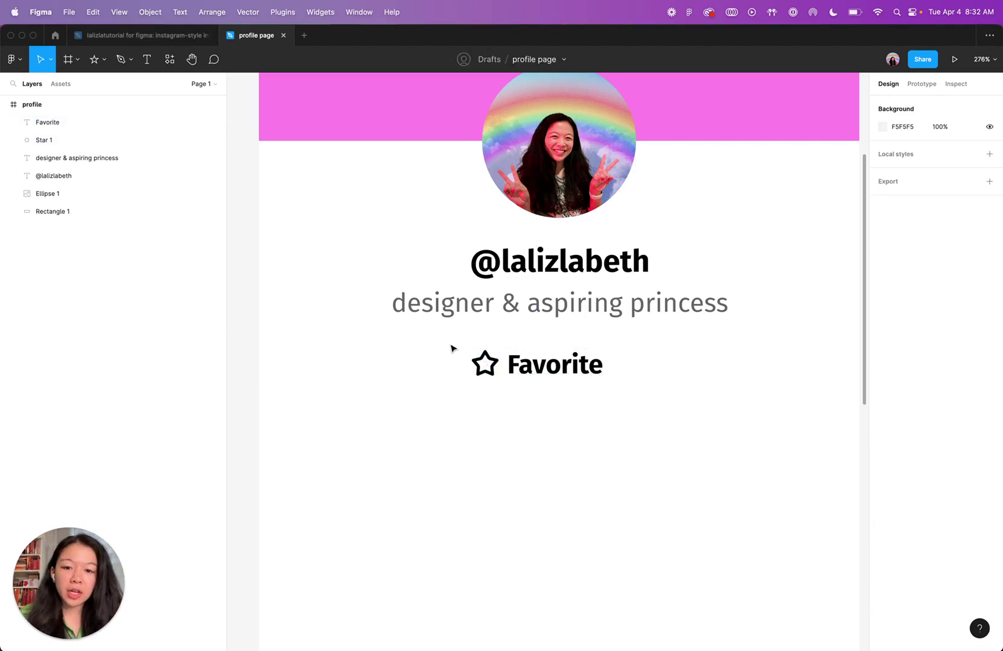
{"action": "left_click_drag", "start_coordinate": [451, 345], "coordinate": [619, 410]}
{"action": "key", "text": "shift+a"}
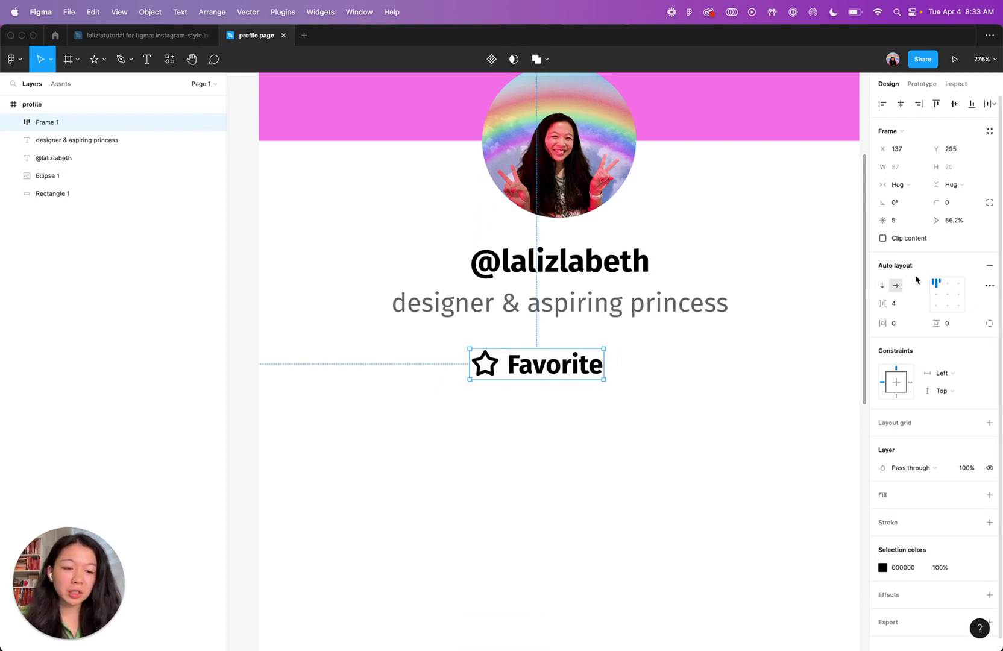
Set the auto-layout frame's padding to 12 horizontal and 8 vertical
{"action": "left_click", "coordinate": [902, 325]}
{"action": "type", "text": "12"}
{"action": "left_click", "coordinate": [951, 326]}
{"action": "type", "text": "8"}
{"action": "key", "text": "Tab"}
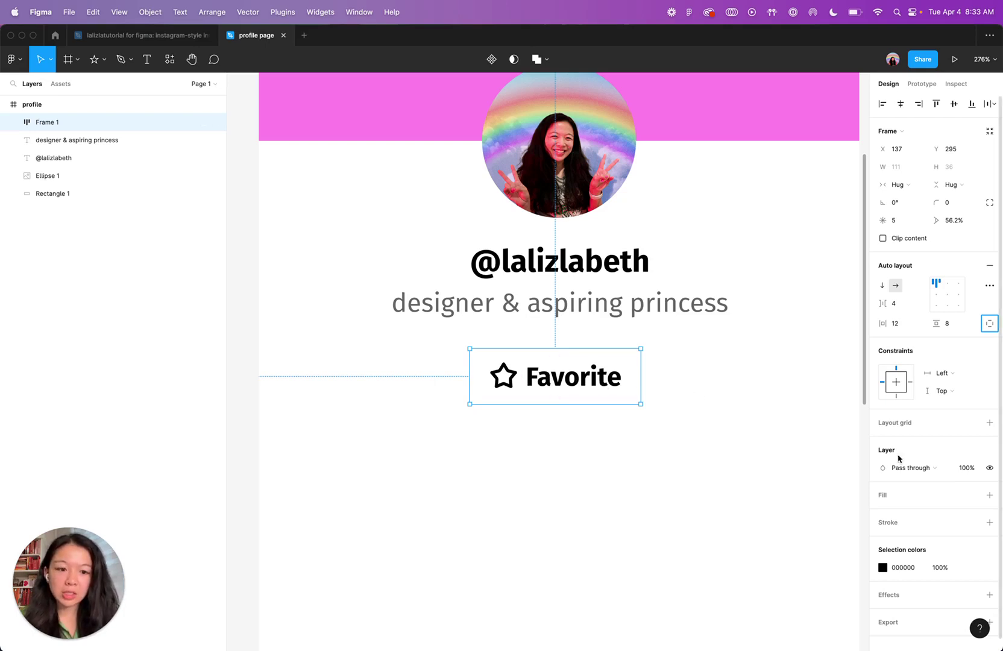
Give the Favorite frame a vivid pink FF2BDD fill
{"action": "left_click", "coordinate": [989, 495]}
{"action": "left_click", "coordinate": [883, 514]}
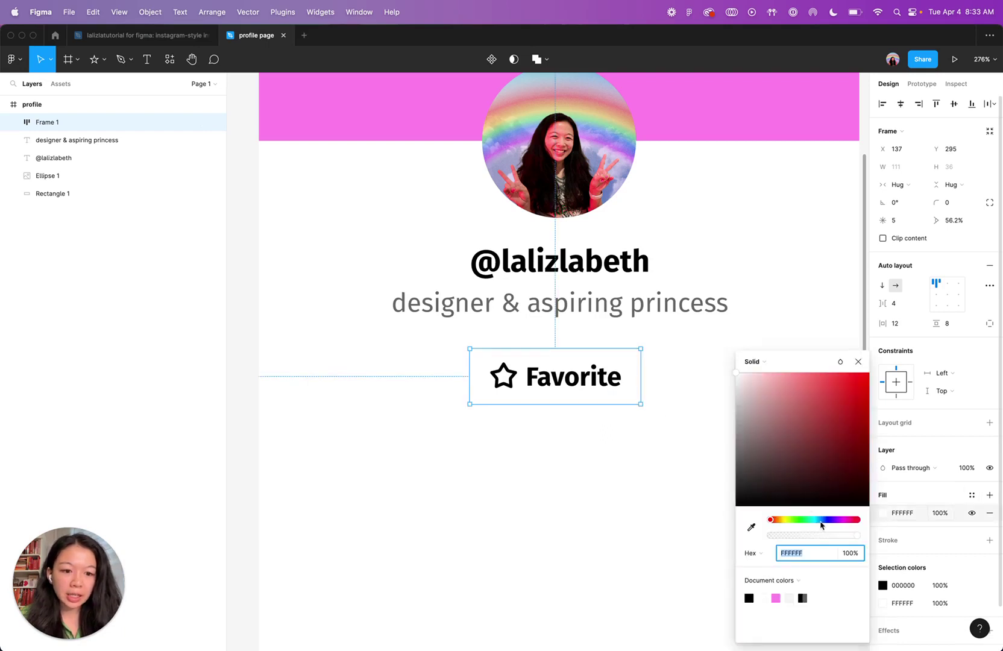
{"action": "left_click", "coordinate": [844, 519]}
{"action": "left_click", "coordinate": [776, 597]}
{"action": "left_click", "coordinate": [835, 377]}
{"action": "left_click_drag", "start_coordinate": [835, 378], "coordinate": [844, 372]}
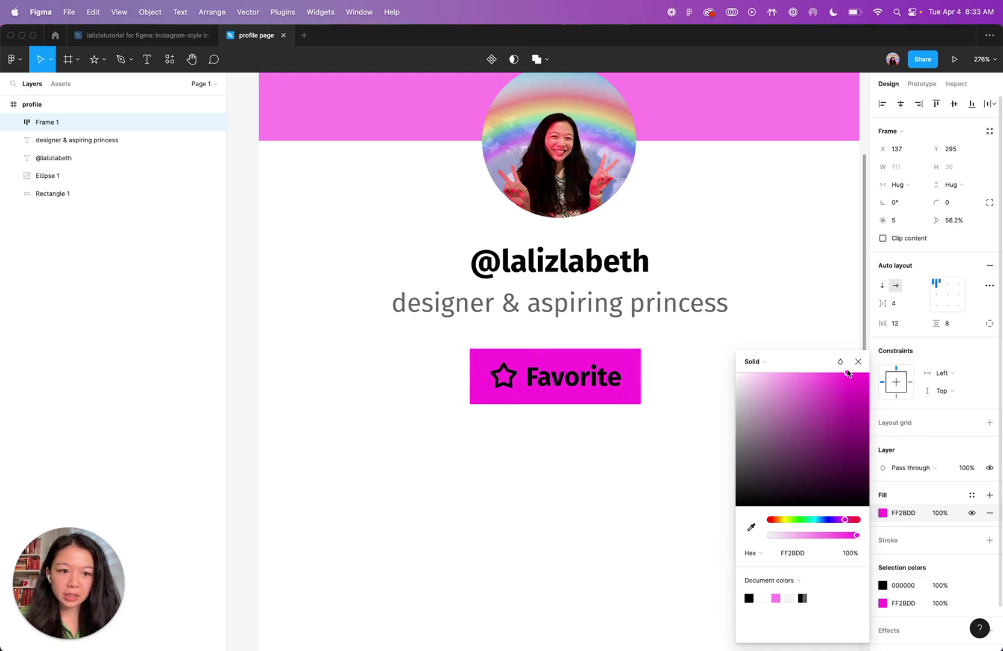
Set the button's item spacing to 8 and corner radius to 1000 for a pill shape
{"action": "left_click", "coordinate": [895, 308]}
{"action": "key", "text": "Tab"}
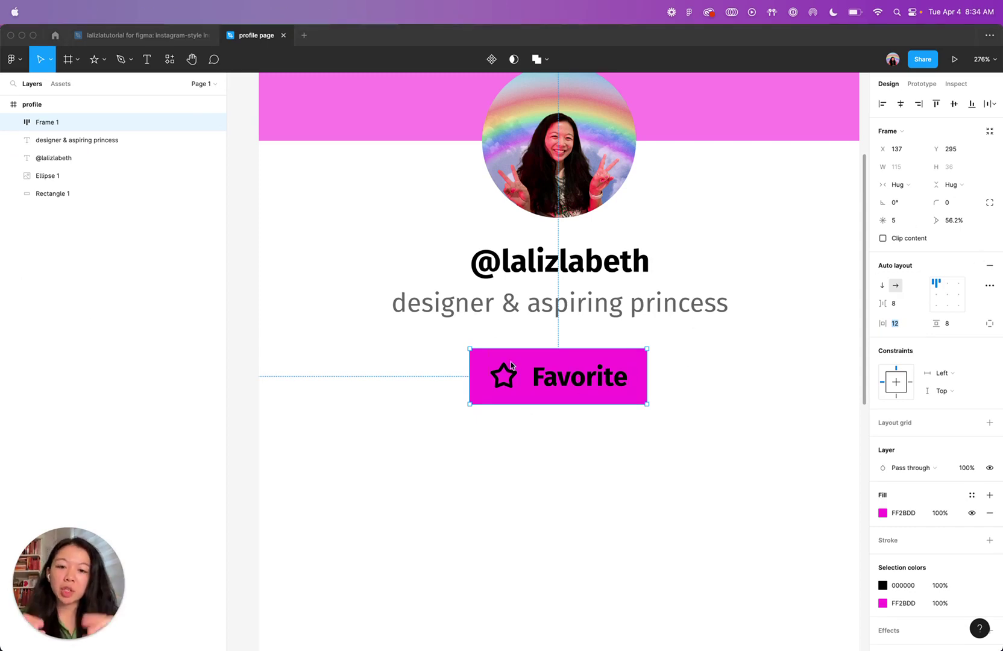
{"action": "left_click", "coordinate": [945, 208]}
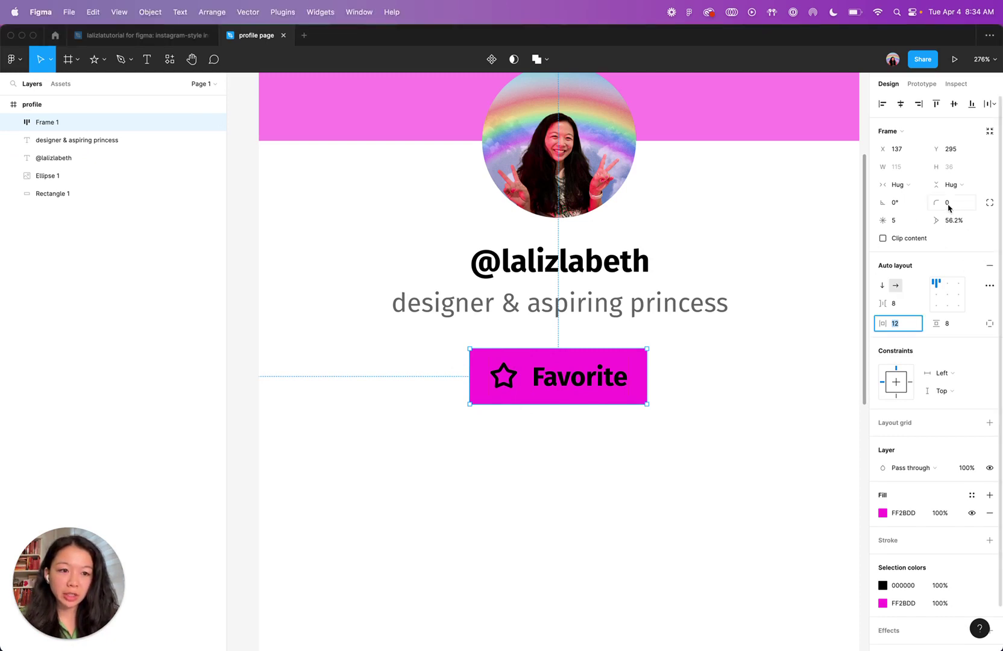
{"action": "left_click", "coordinate": [948, 206]}
{"action": "type", "text": "1000"}
{"action": "key", "text": "Return"}
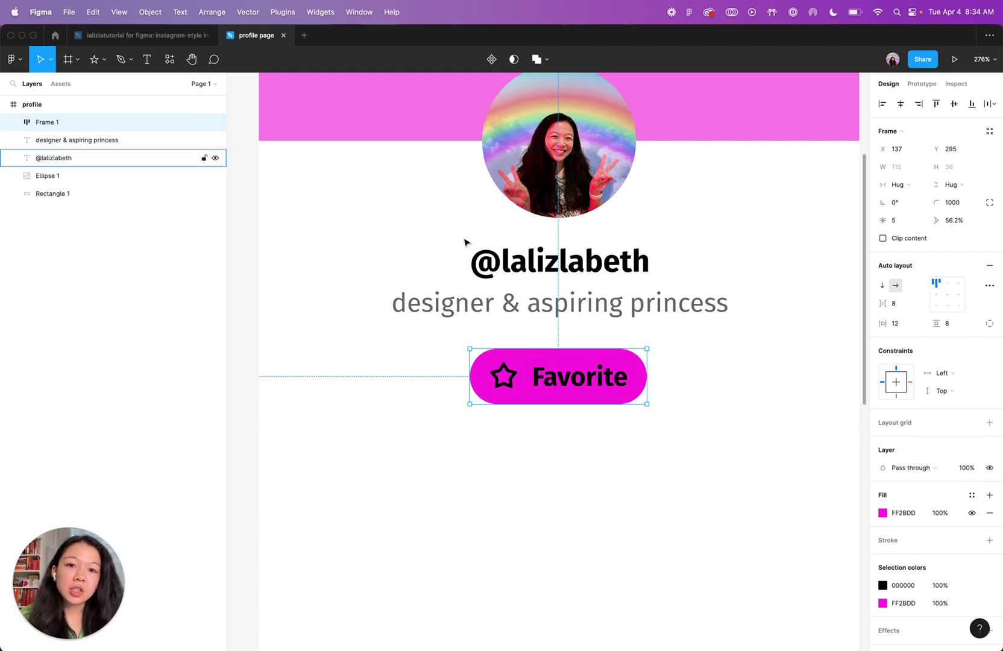
{"action": "scroll", "coordinate": [597, 366], "scroll_direction": "up", "scroll_amount": 2}
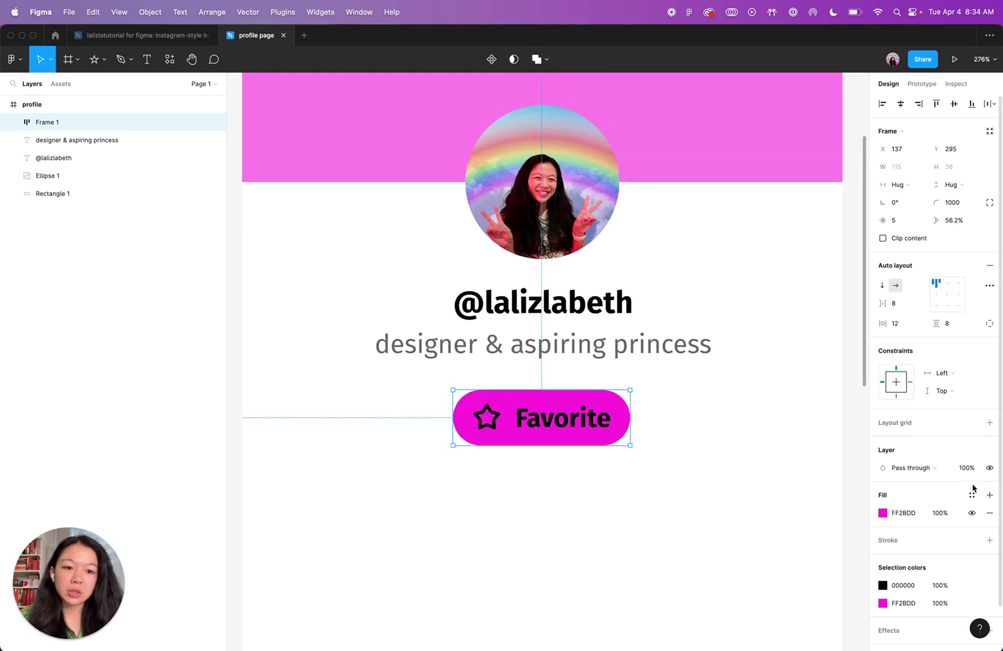
{"action": "scroll", "coordinate": [915, 441], "scroll_direction": "down", "scroll_amount": 2}
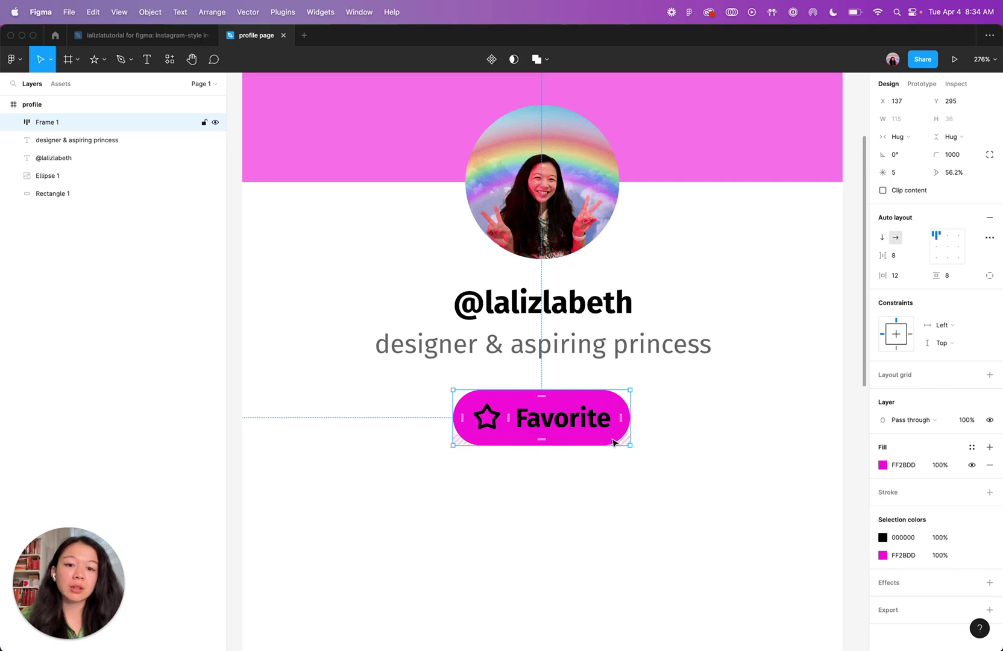
Change the star and Favorite label colour from black to white
{"action": "left_click", "coordinate": [904, 539]}
{"action": "type", "text": "ffff"}
{"action": "key", "text": "Return"}
{"action": "left_click", "coordinate": [640, 502]}
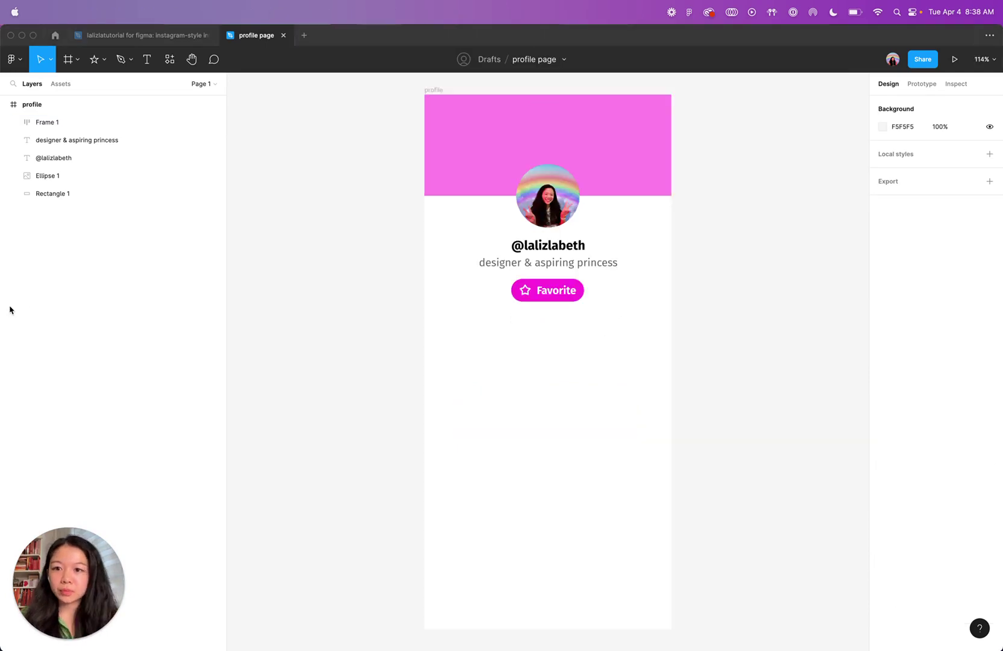
{"action": "left_click", "coordinate": [600, 507]}
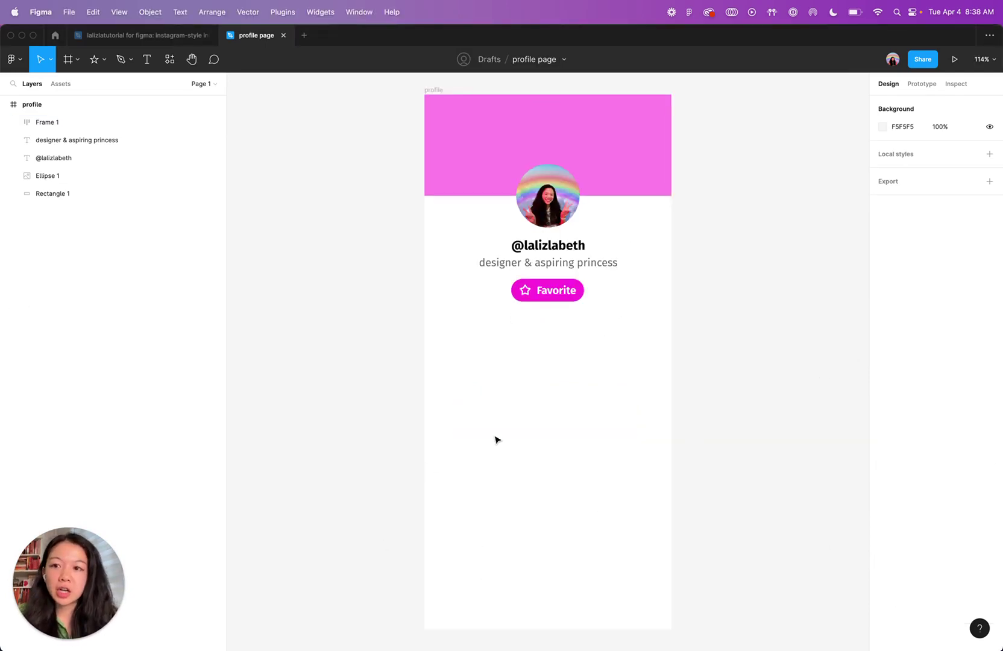
Draw a 130×130 grey square below the Favorite button and duplicate it into a row of three
{"action": "key", "text": "r"}
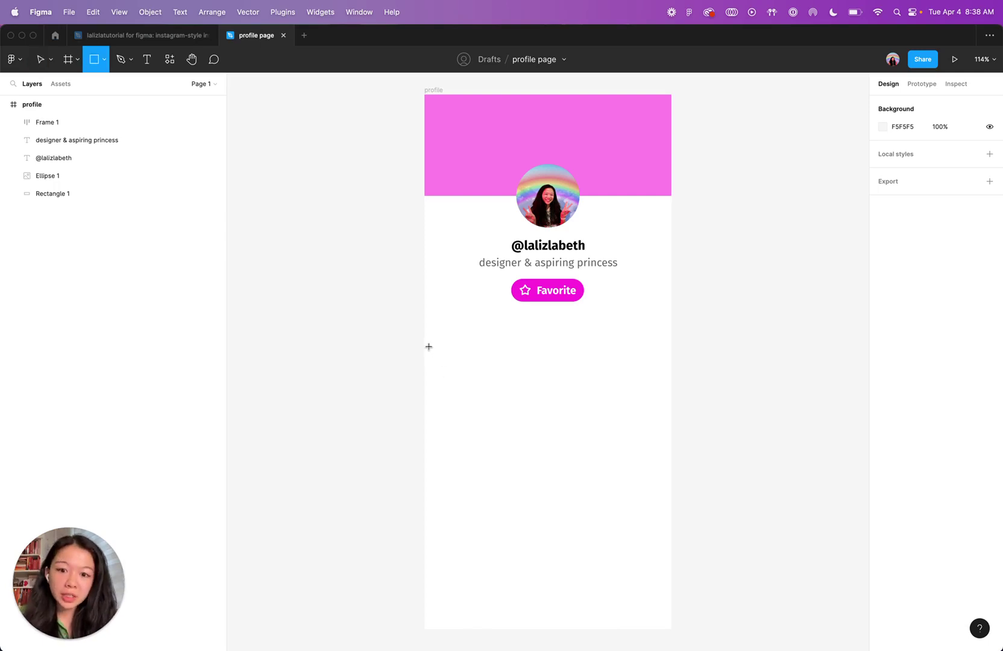
{"action": "left_click_drag", "start_coordinate": [426, 335], "coordinate": [510, 420]}
{"action": "left_click", "coordinate": [896, 150]}
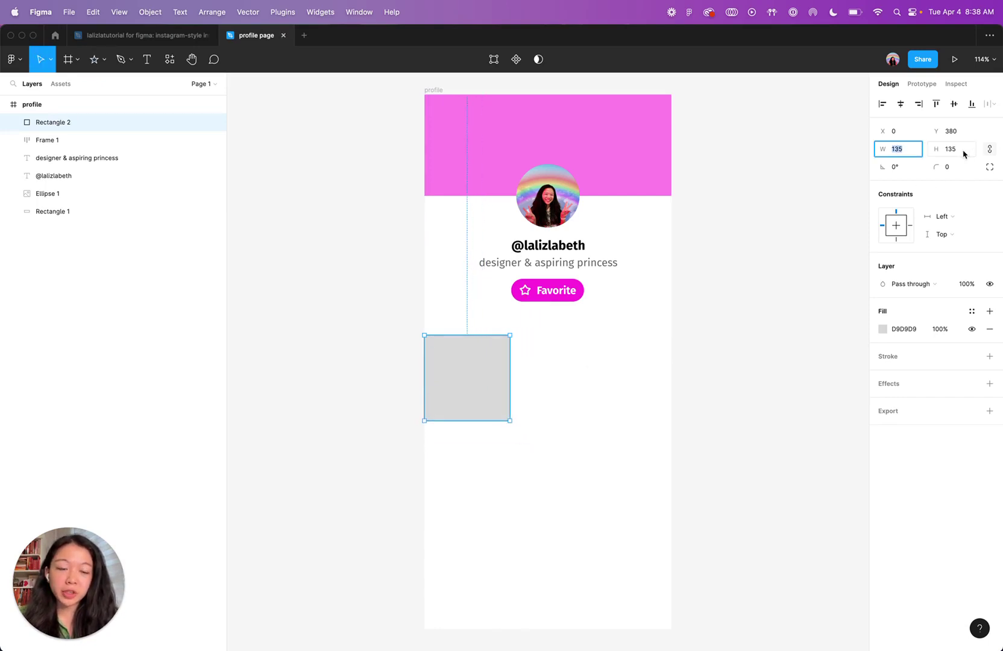
{"action": "type", "text": "130"}
{"action": "key", "text": "Tab"}
{"action": "left_click", "coordinate": [546, 423]}
{"action": "left_click_drag", "start_coordinate": [468, 394], "coordinate": [468, 385]}
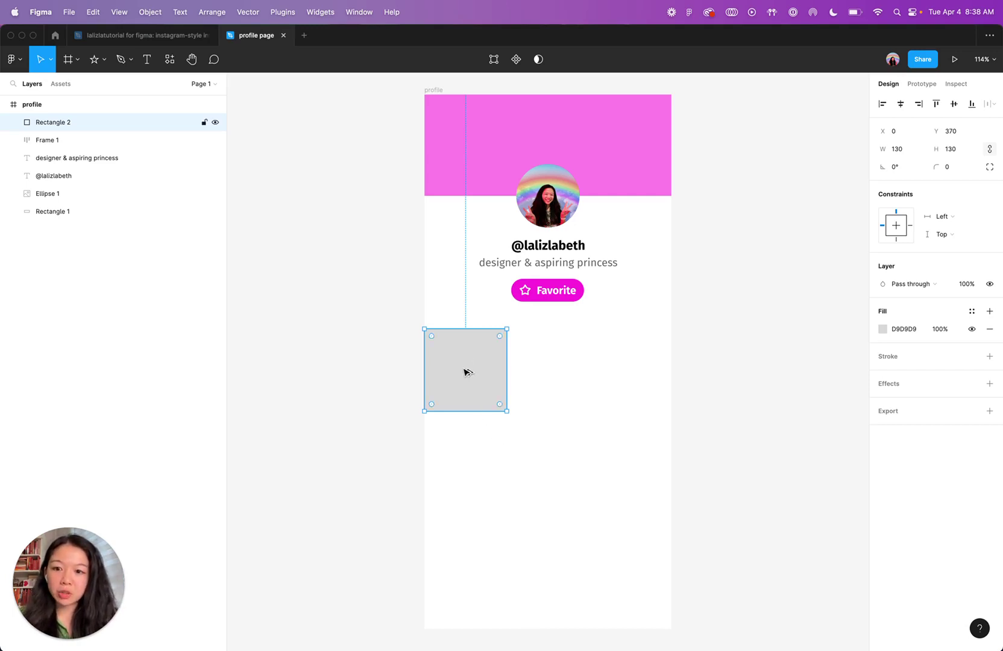
{"action": "left_click_drag", "start_coordinate": [461, 371], "coordinate": [534, 378]}
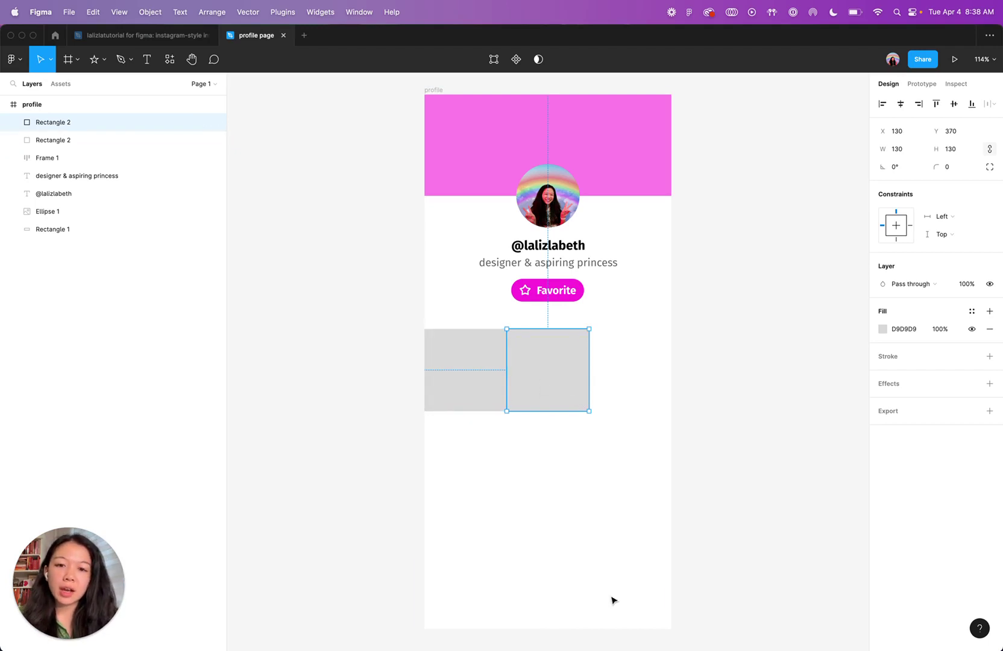
{"action": "key", "text": "super+d"}
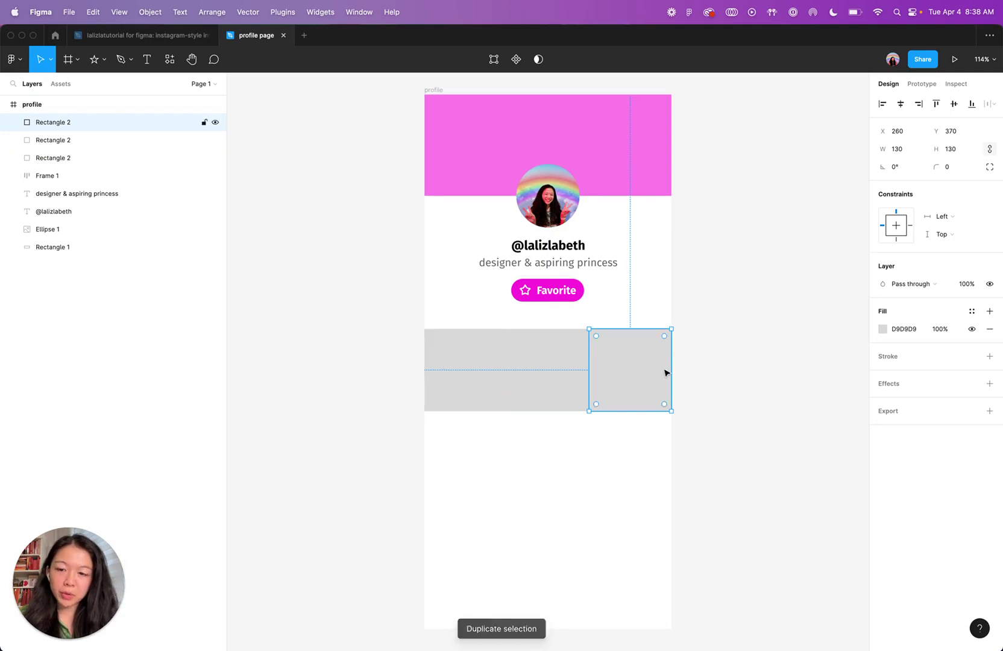
{"action": "left_click", "coordinate": [661, 492]}
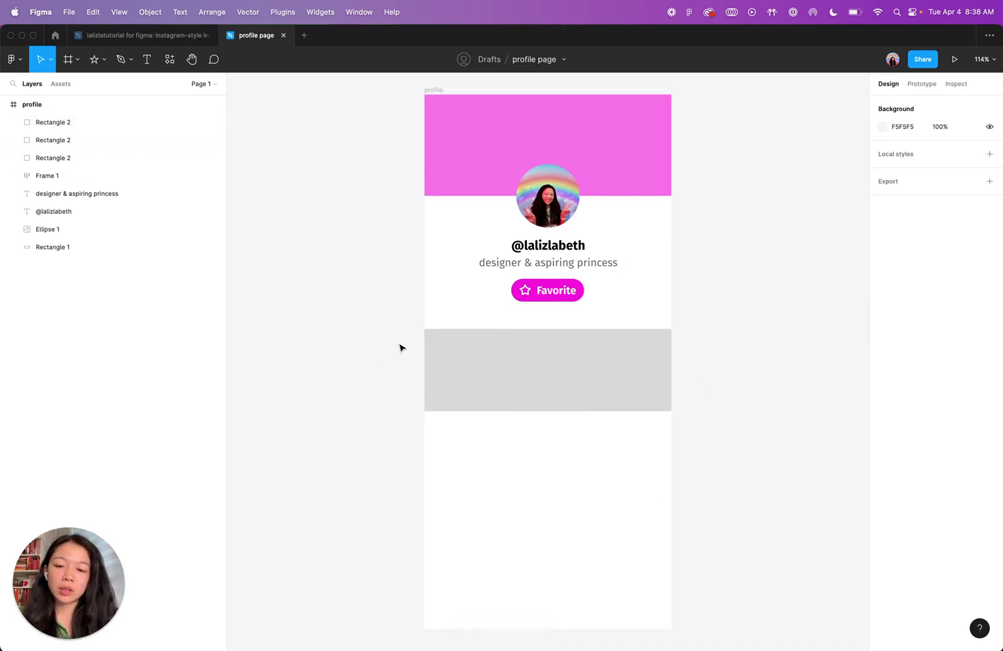
Duplicate the row of three squares downward into four rows of twelve
{"action": "left_click_drag", "start_coordinate": [399, 348], "coordinate": [595, 448]}
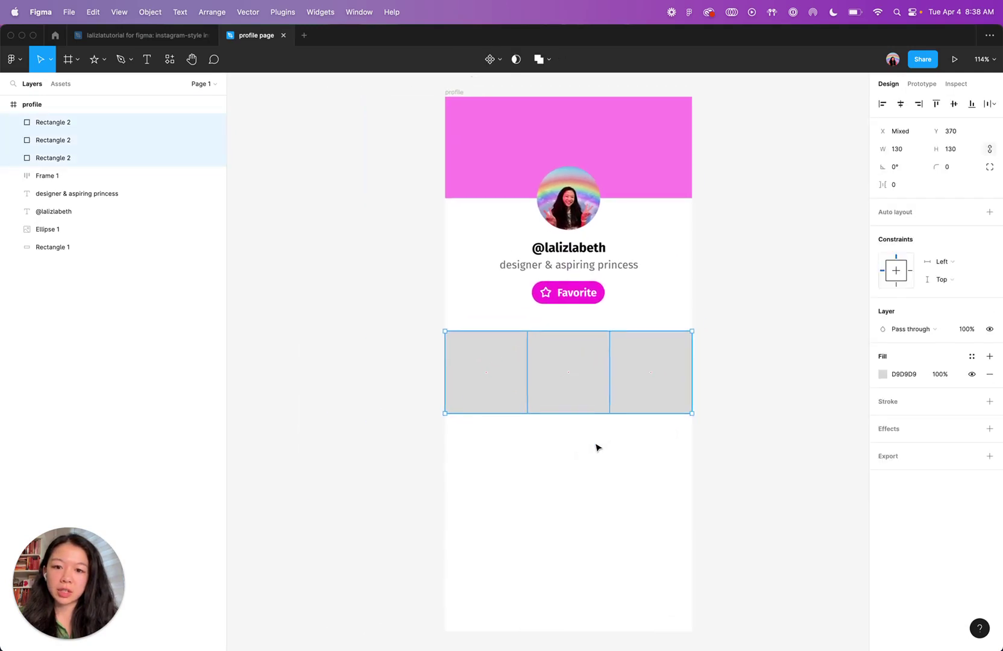
{"action": "left_click", "coordinate": [431, 384]}
{"action": "left_click_drag", "start_coordinate": [401, 366], "coordinate": [856, 416]}
{"action": "left_click_drag", "start_coordinate": [640, 354], "coordinate": [634, 435]}
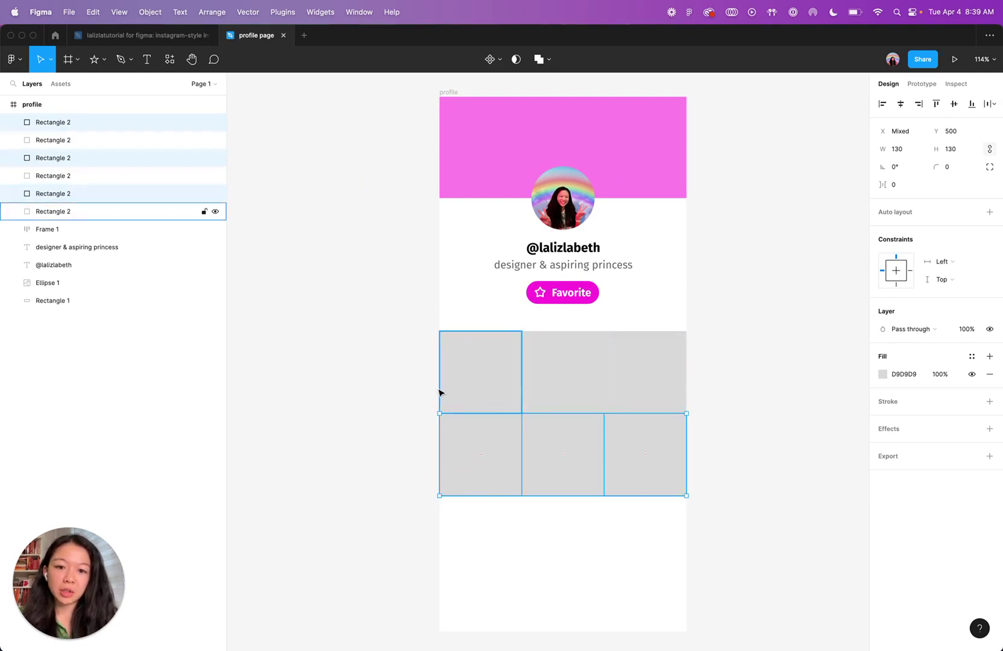
{"action": "key", "text": "super+d"}
{"action": "key", "text": "super+d"}
{"action": "scroll", "coordinate": [748, 471], "scroll_direction": "down", "scroll_amount": 1}
{"action": "left_click", "coordinate": [404, 314]}
{"action": "left_click_drag", "start_coordinate": [404, 313], "coordinate": [712, 631]}
{"action": "scroll", "coordinate": [662, 408], "scroll_direction": "up", "scroll_amount": 1}
{"action": "scroll", "coordinate": [659, 404], "scroll_direction": "right", "scroll_amount": 2}
{"action": "scroll", "coordinate": [725, 401], "scroll_direction": "left", "scroll_amount": 1}
{"action": "mouse_move", "coordinate": [521, 365]}
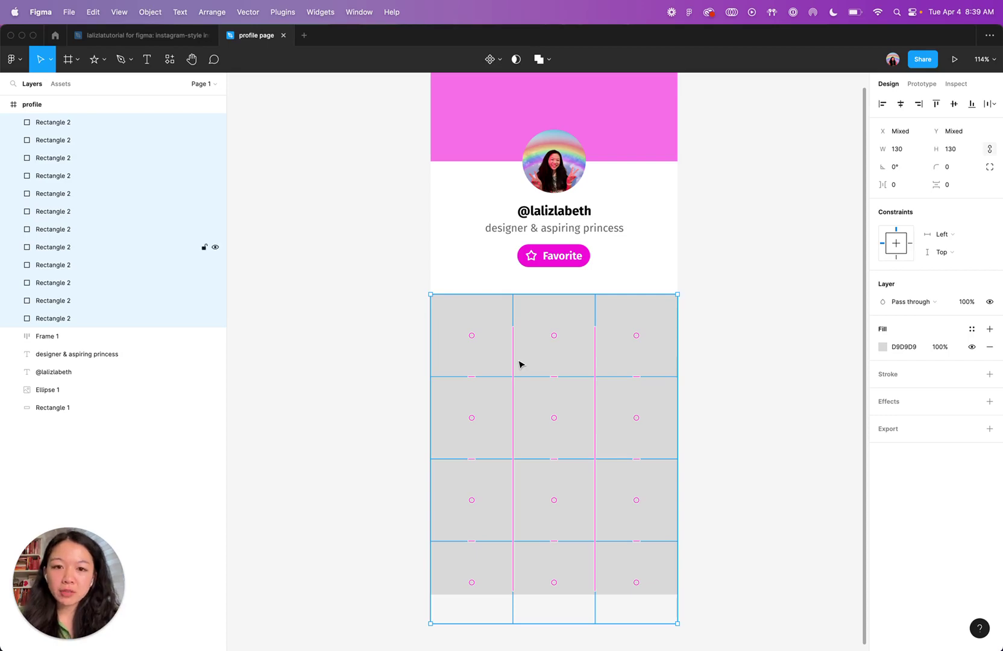
Import photos 1.jpeg through 6.jpeg from the images folder for placement
{"action": "key", "text": "super+shift+k"}
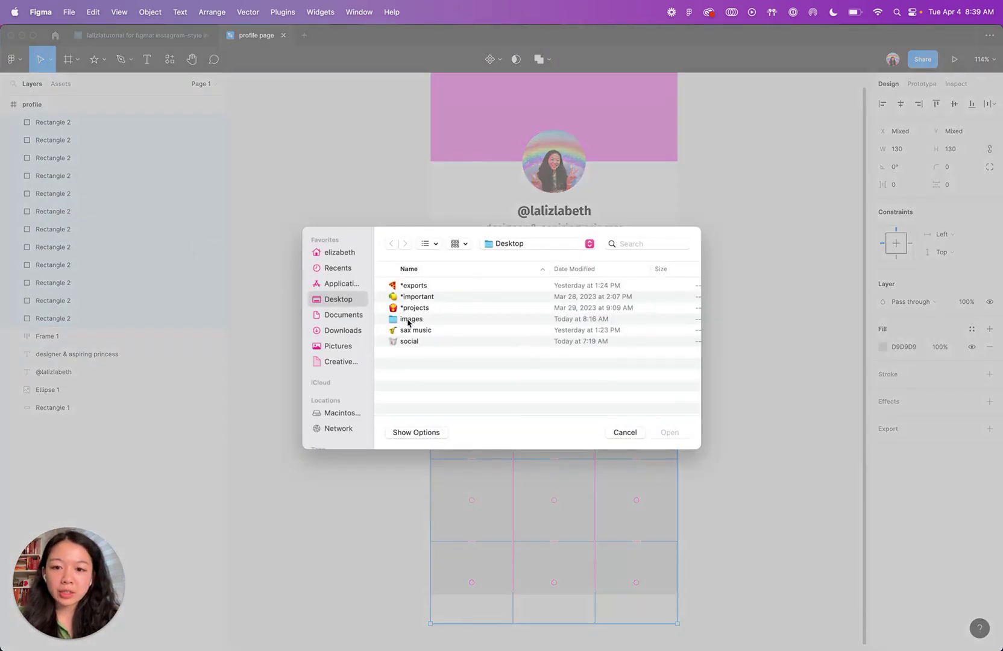
{"action": "double_click", "coordinate": [408, 320]}
{"action": "left_click", "coordinate": [416, 288]}
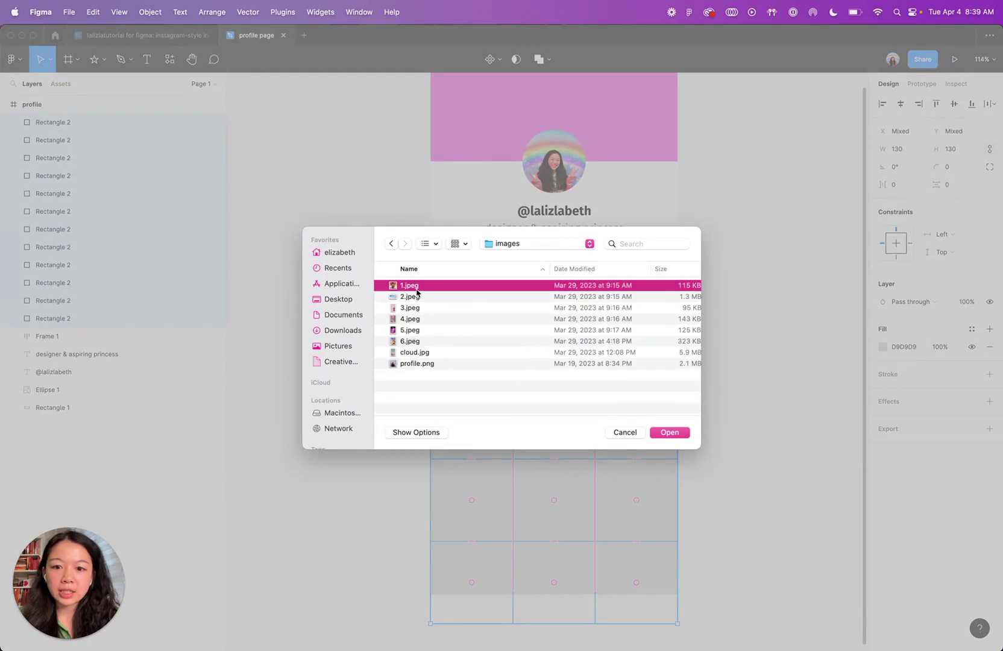
{"action": "left_click", "coordinate": [424, 341], "text": "shift"}
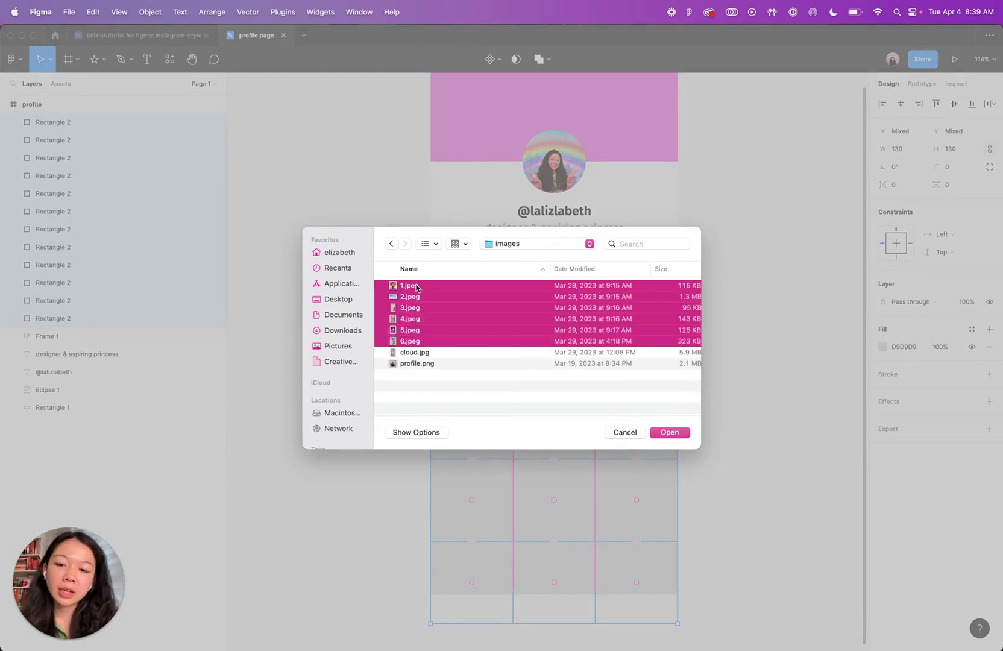
{"action": "key", "text": "Return"}
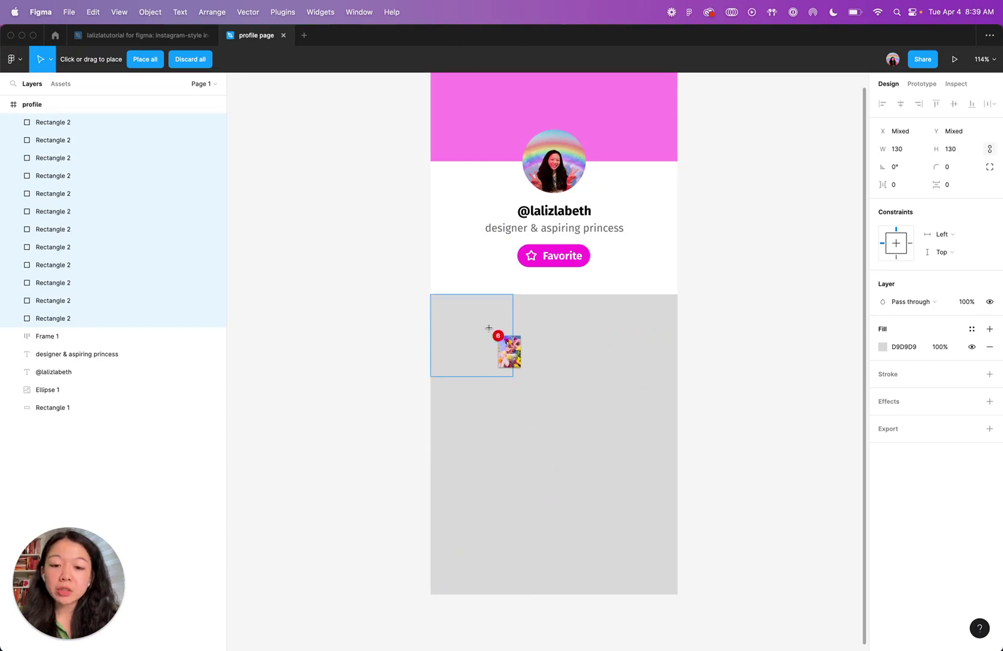
Place the six photos into the squares of the top two grid rows
{"action": "left_click", "coordinate": [476, 416]}
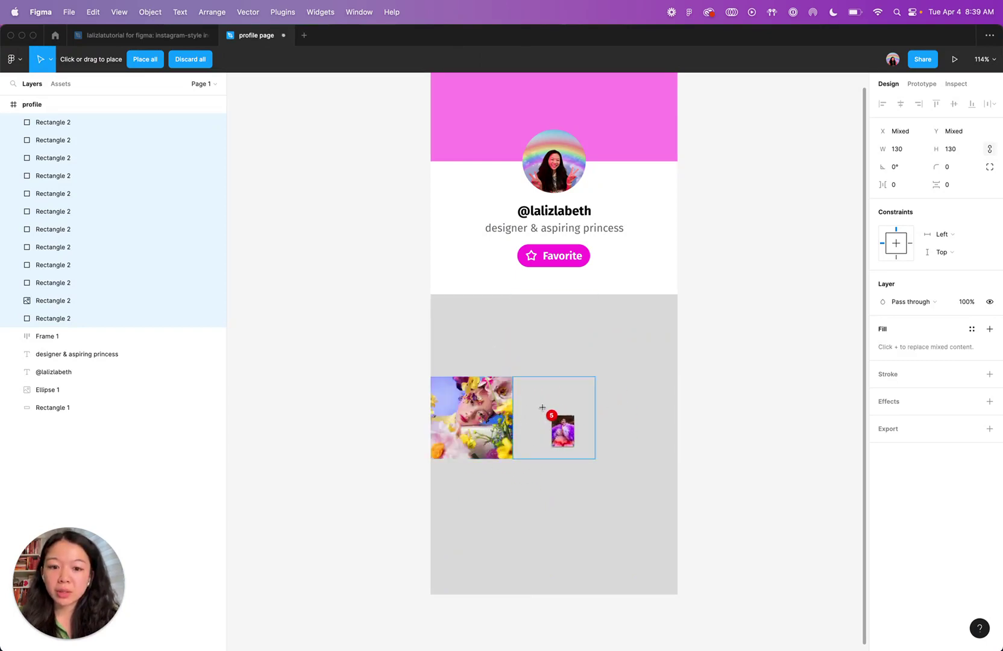
{"action": "left_click", "coordinate": [470, 341]}
{"action": "left_click", "coordinate": [582, 345]}
{"action": "left_click", "coordinate": [659, 352]}
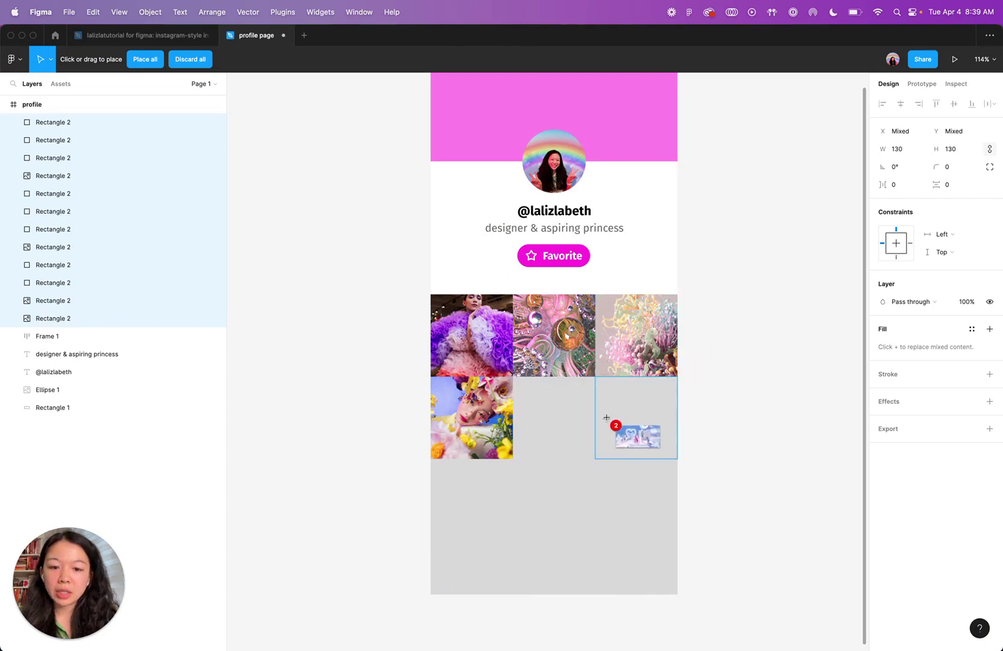
{"action": "left_click", "coordinate": [660, 419]}
{"action": "left_click", "coordinate": [542, 422]}
{"action": "left_click", "coordinate": [739, 416]}
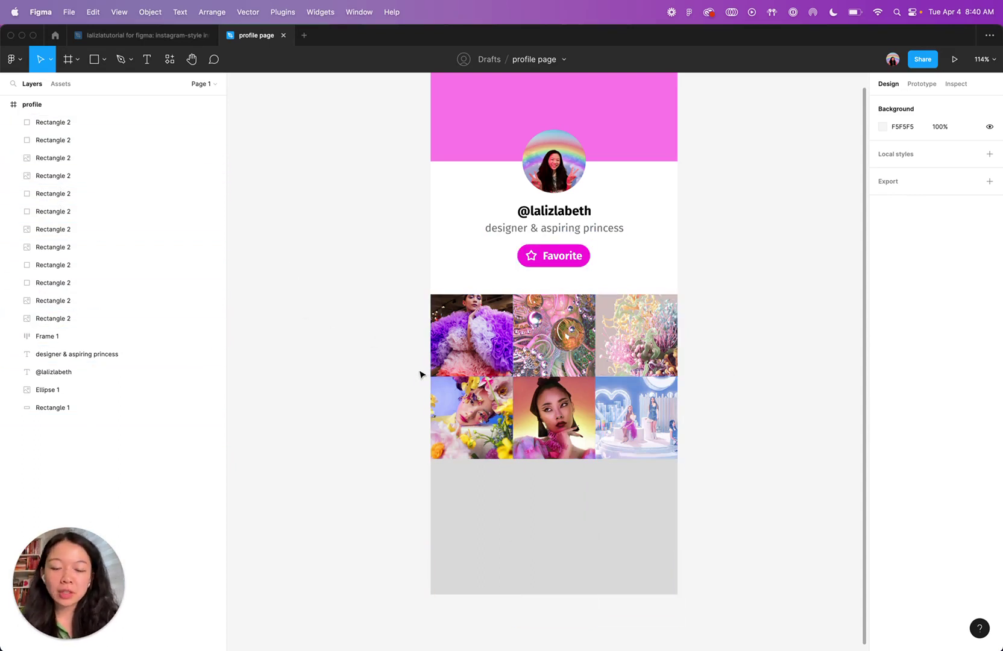
Paste photo fills from the top-left and second-row middle photos into third-row squares
{"action": "scroll", "coordinate": [578, 340], "scroll_direction": "up", "scroll_amount": 2}
{"action": "scroll", "coordinate": [566, 320], "scroll_direction": "down", "scroll_amount": 3}
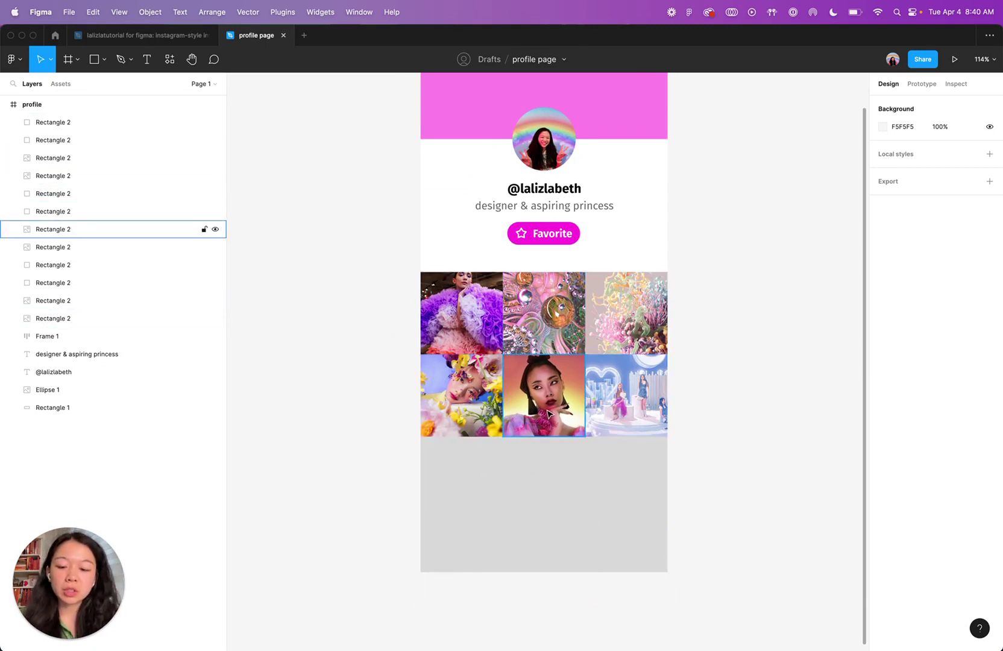
{"action": "left_click", "coordinate": [458, 320]}
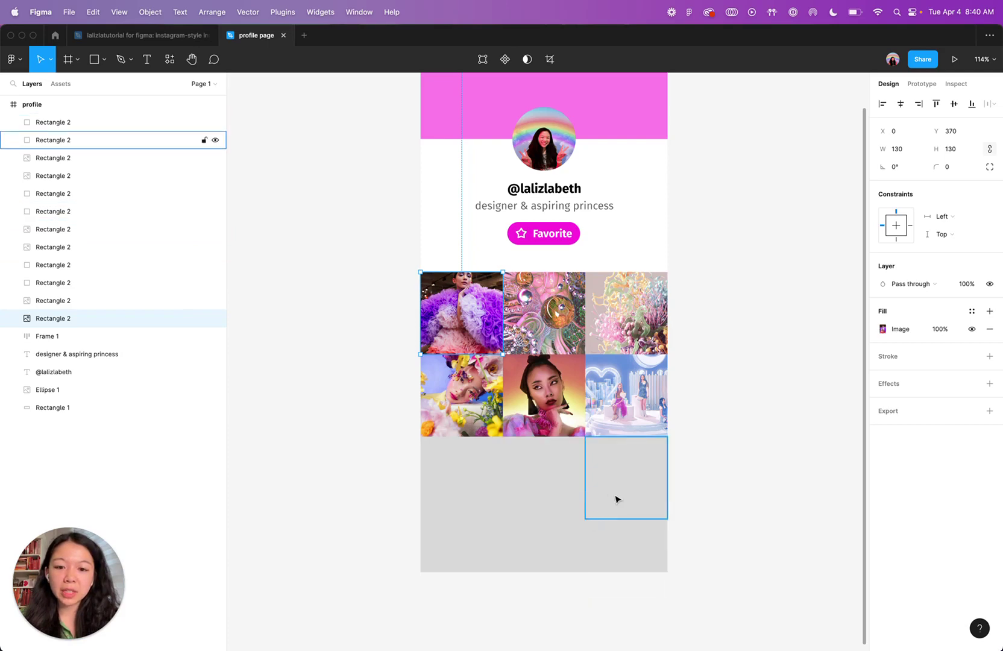
{"action": "left_click", "coordinate": [616, 499]}
{"action": "key", "text": "super+alt+v"}
{"action": "left_click", "coordinate": [540, 396]}
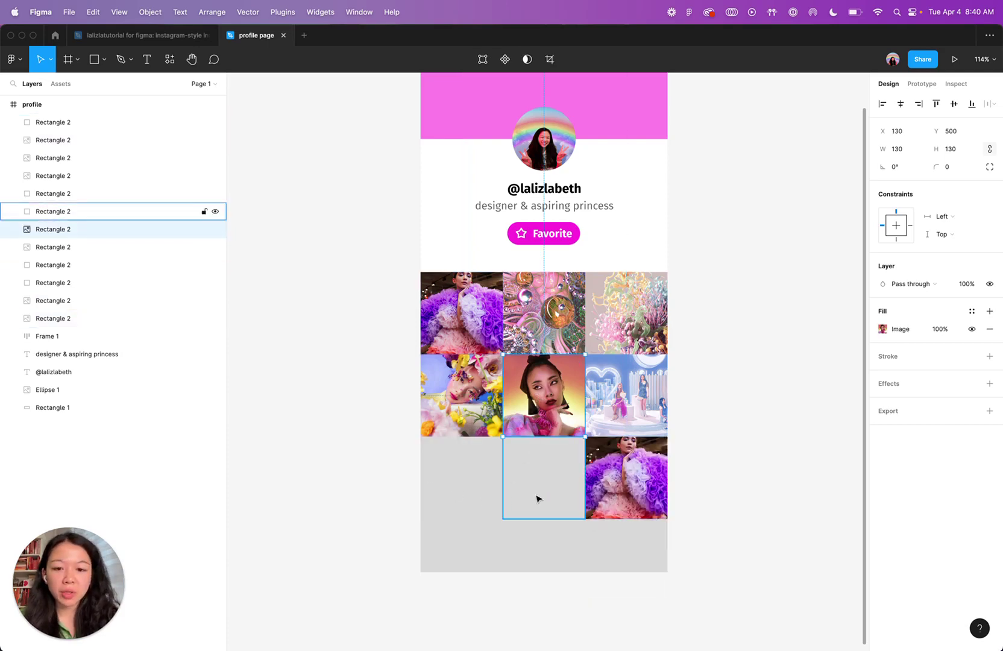
{"action": "left_click", "coordinate": [488, 498]}
{"action": "key", "text": "super+alt+v"}
{"action": "left_click", "coordinate": [483, 545]}
{"action": "key", "text": "super+alt+v"}
Paste copied photo fills, including the top-right image, into the remaining grey squares
{"action": "left_click", "coordinate": [606, 397]}
{"action": "left_click", "coordinate": [519, 481]}
{"action": "key", "text": "super+alt+v"}
{"action": "left_click", "coordinate": [542, 567]}
{"action": "key", "text": "super+alt+v"}
{"action": "left_click", "coordinate": [629, 321]}
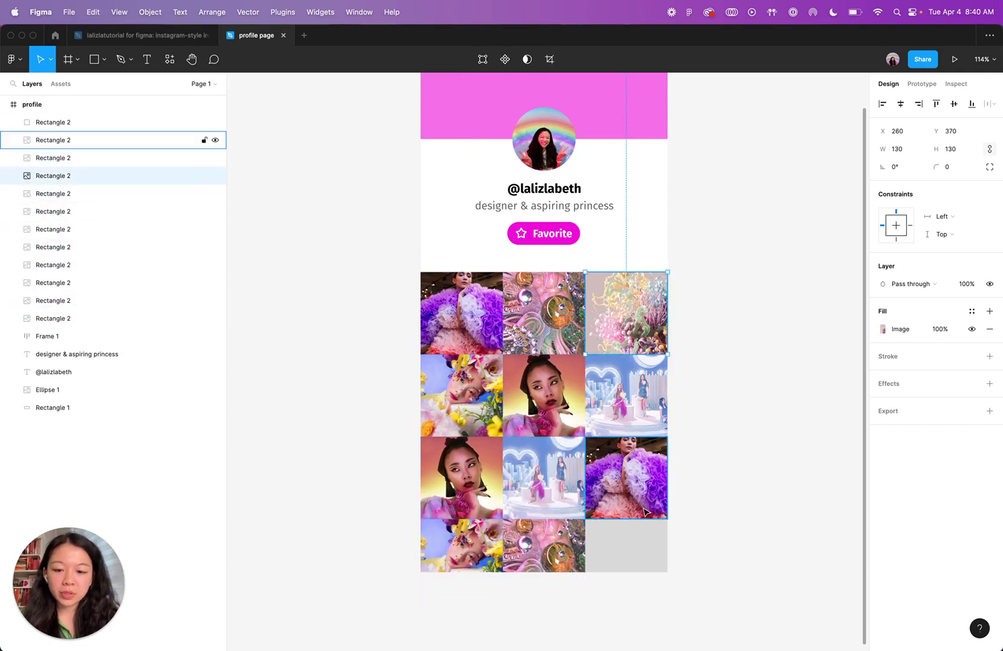
{"action": "left_click", "coordinate": [643, 576]}
{"action": "key", "text": "super+alt+v"}
{"action": "left_click", "coordinate": [720, 496]}
{"action": "scroll", "coordinate": [620, 331], "scroll_direction": "up", "scroll_amount": 2}
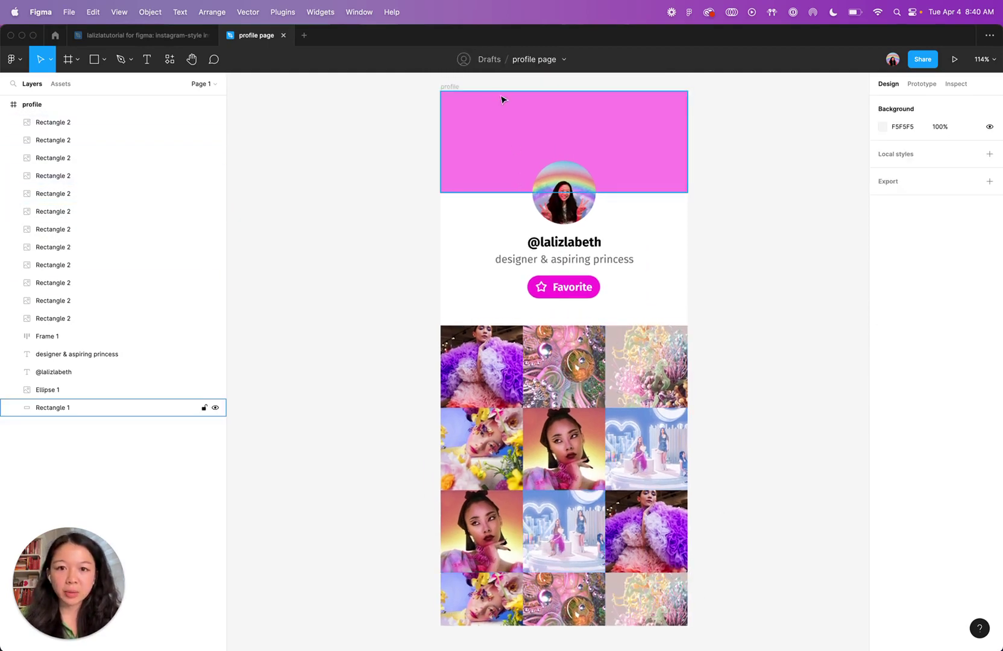
{"action": "left_click", "coordinate": [450, 87]}
{"action": "key", "text": "Escape"}
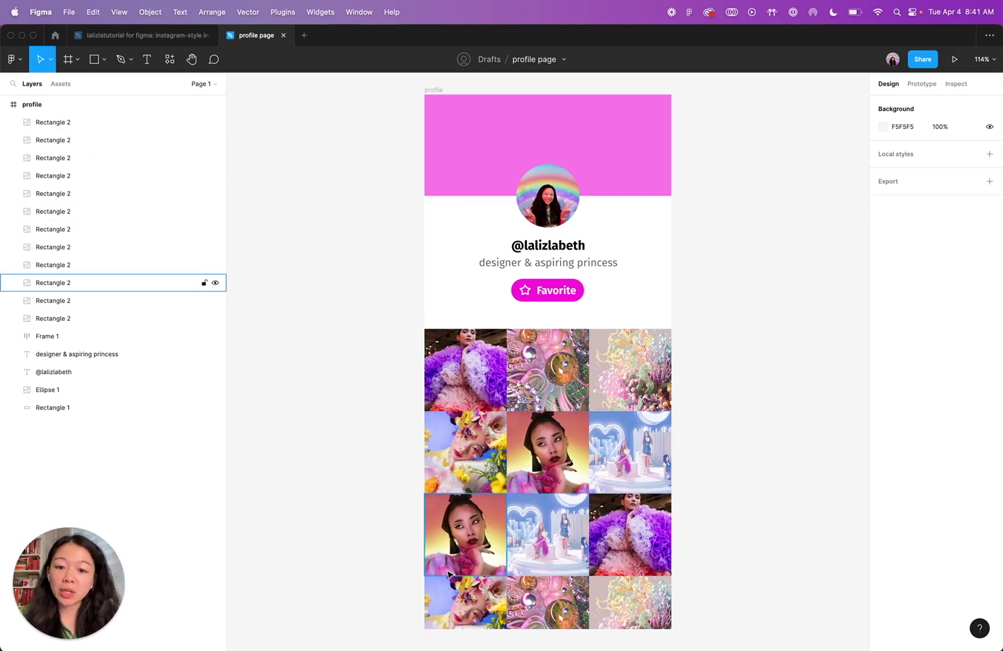
Shrink the third-row left photo to a small square, then enlarge it back to 130×130 to fill its cell
{"action": "left_click", "coordinate": [461, 540]}
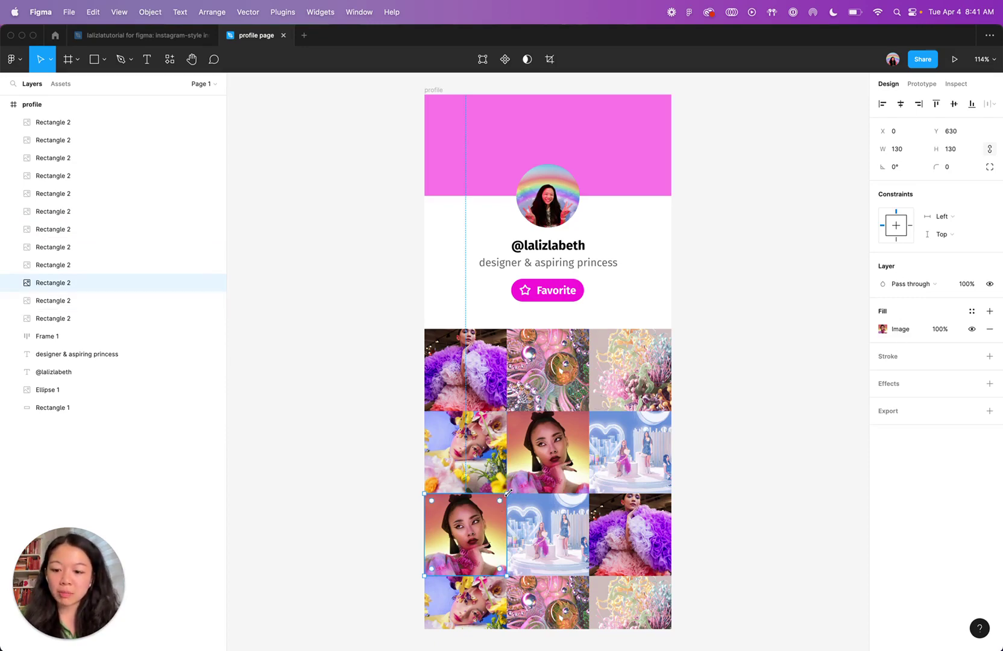
{"action": "left_click_drag", "start_coordinate": [508, 493], "coordinate": [445, 557]}
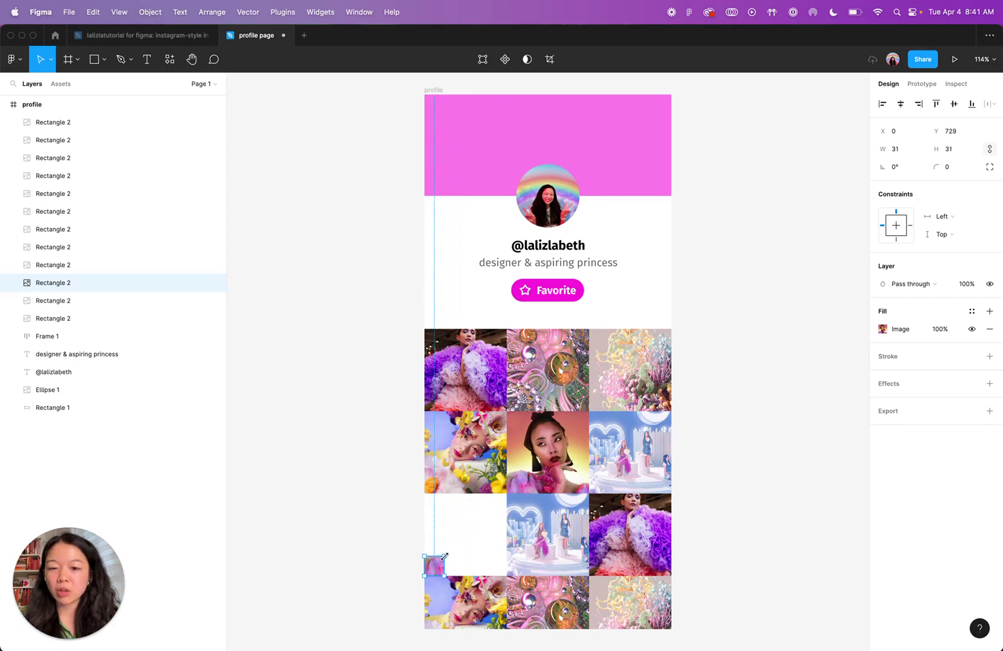
{"action": "left_click", "coordinate": [404, 552]}
{"action": "left_click", "coordinate": [435, 565]}
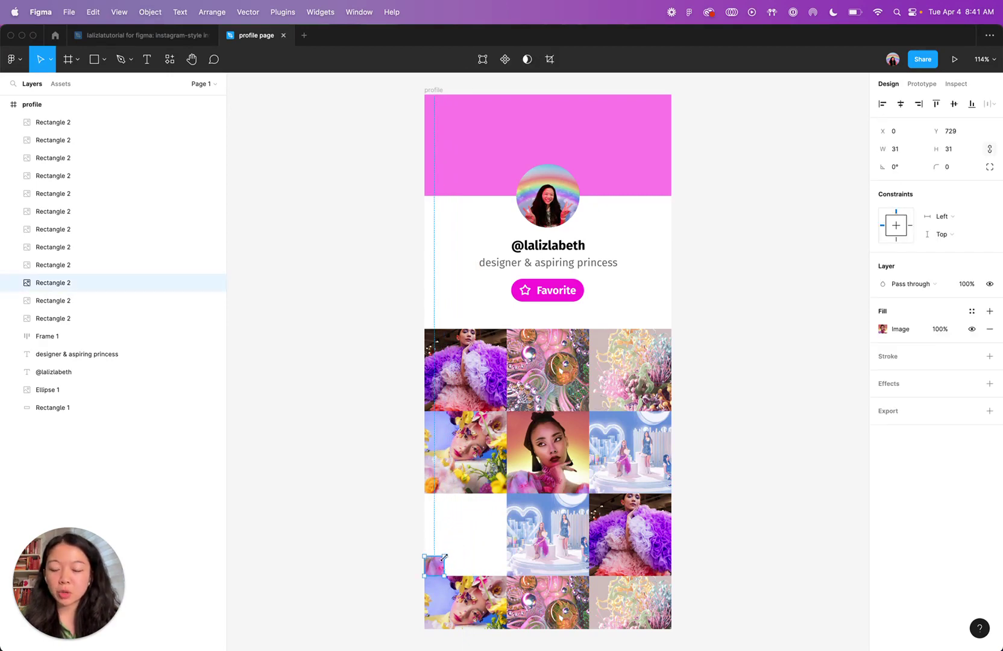
{"action": "left_click_drag", "start_coordinate": [445, 557], "coordinate": [506, 495]}
{"action": "left_click", "coordinate": [341, 515]}
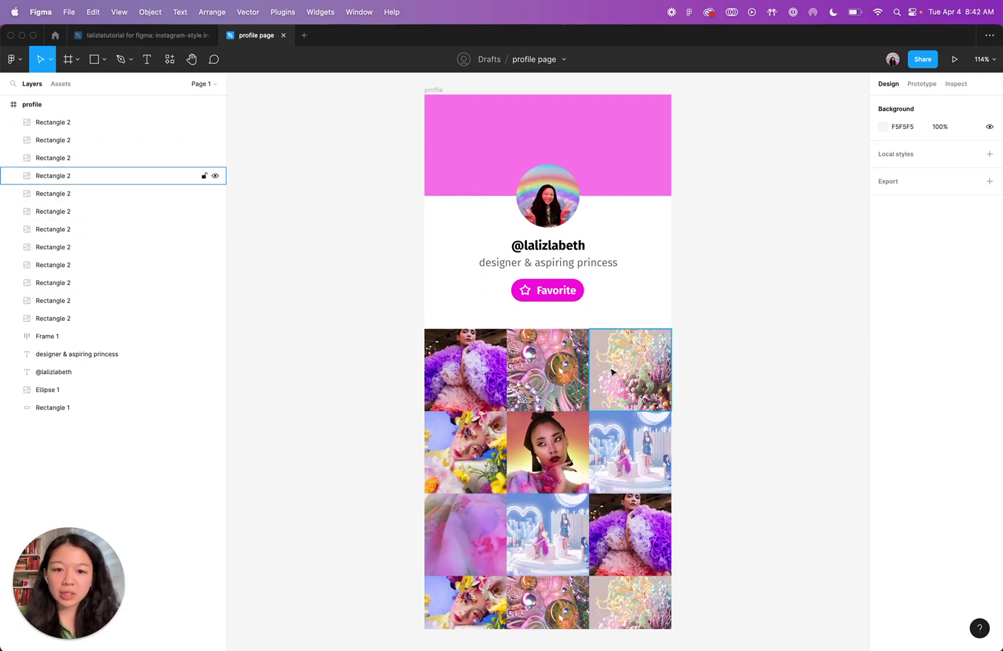
Set the second-row left photo's image fill to Crop, enlarging and shifting the image up-left
{"action": "left_click", "coordinate": [465, 452]}
{"action": "left_click", "coordinate": [883, 329]}
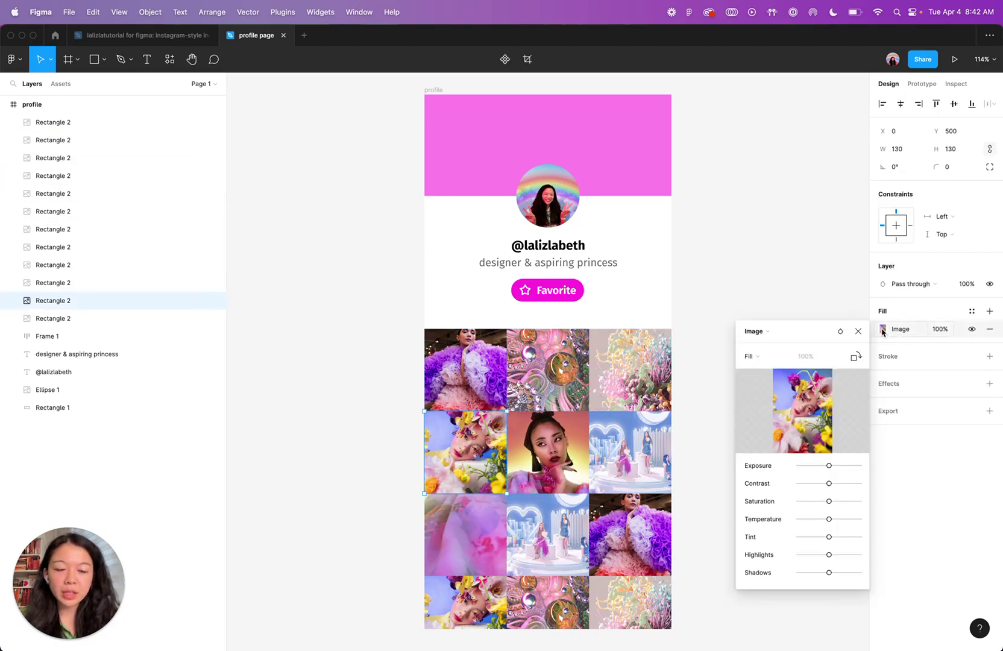
{"action": "left_click", "coordinate": [752, 357]}
{"action": "left_click", "coordinate": [764, 384]}
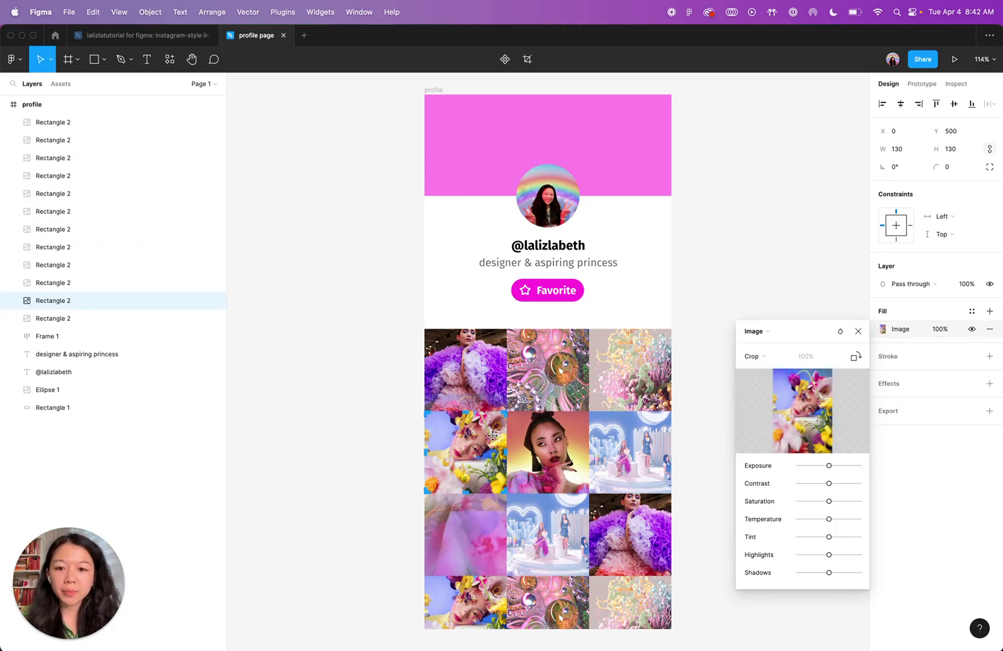
{"action": "left_click_drag", "start_coordinate": [459, 430], "coordinate": [447, 410]}
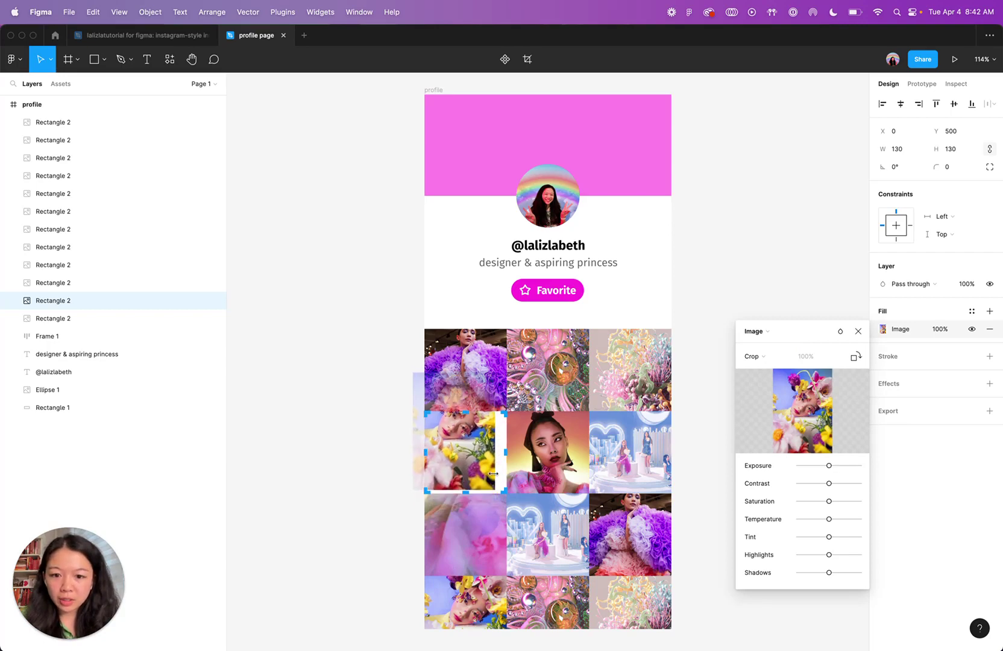
{"action": "left_click_drag", "start_coordinate": [493, 474], "coordinate": [547, 458]}
{"action": "left_click_drag", "start_coordinate": [458, 462], "coordinate": [442, 427]}
{"action": "left_click_drag", "start_coordinate": [478, 459], "coordinate": [464, 432]}
{"action": "left_click", "coordinate": [405, 540]}
{"action": "left_click", "coordinate": [406, 541]}
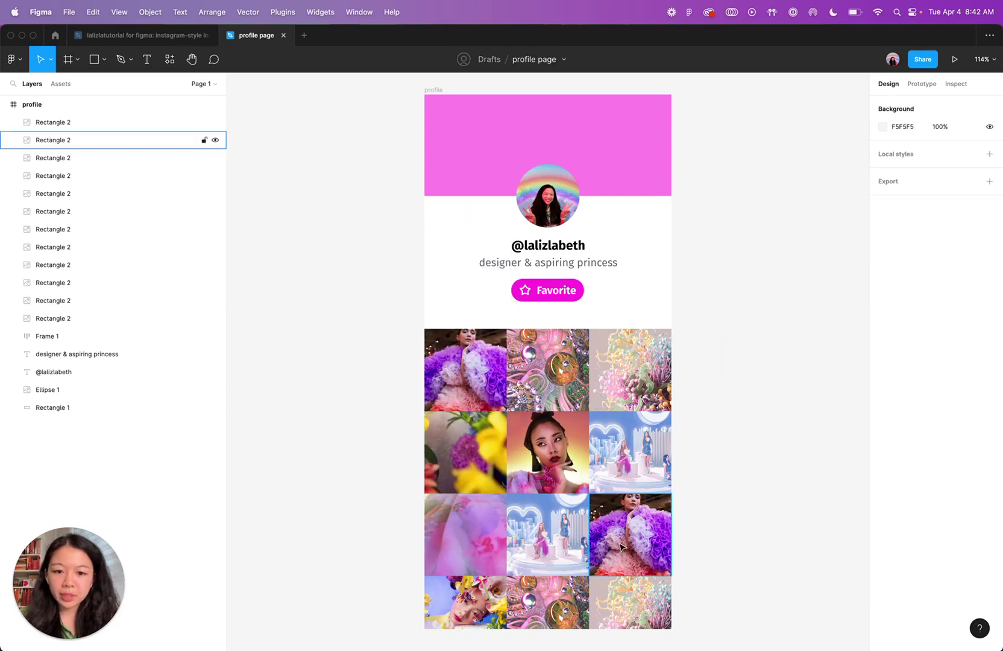
Resize the second-row right photo from its corner handle to a zoomed-in crop
{"action": "left_click", "coordinate": [549, 541]}
{"action": "left_click", "coordinate": [597, 440]}
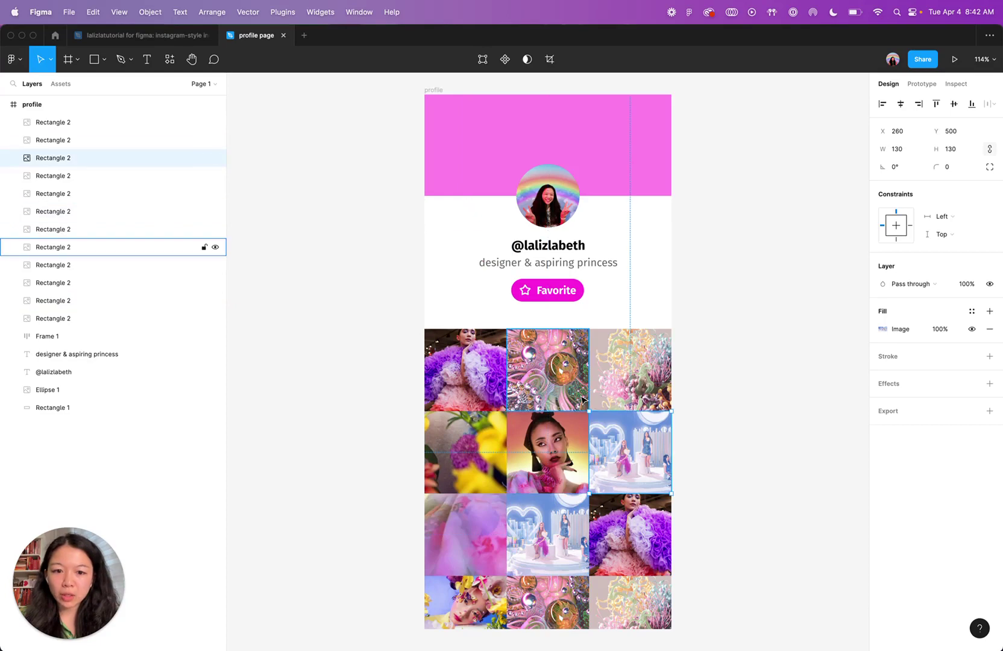
{"action": "mouse_move", "coordinate": [588, 411]}
{"action": "left_mouse_down"}
{"action": "mouse_move", "coordinate": [607, 426]}
{"action": "mouse_move", "coordinate": [593, 449]}
{"action": "mouse_move", "coordinate": [579, 422]}
{"action": "mouse_move", "coordinate": [590, 411]}
{"action": "left_mouse_up"}
{"action": "mouse_move", "coordinate": [671, 414]}
{"action": "left_mouse_down"}
{"action": "mouse_move", "coordinate": [607, 482]}
{"action": "mouse_move", "coordinate": [606, 469]}
{"action": "mouse_move", "coordinate": [671, 425]}
{"action": "left_mouse_up"}
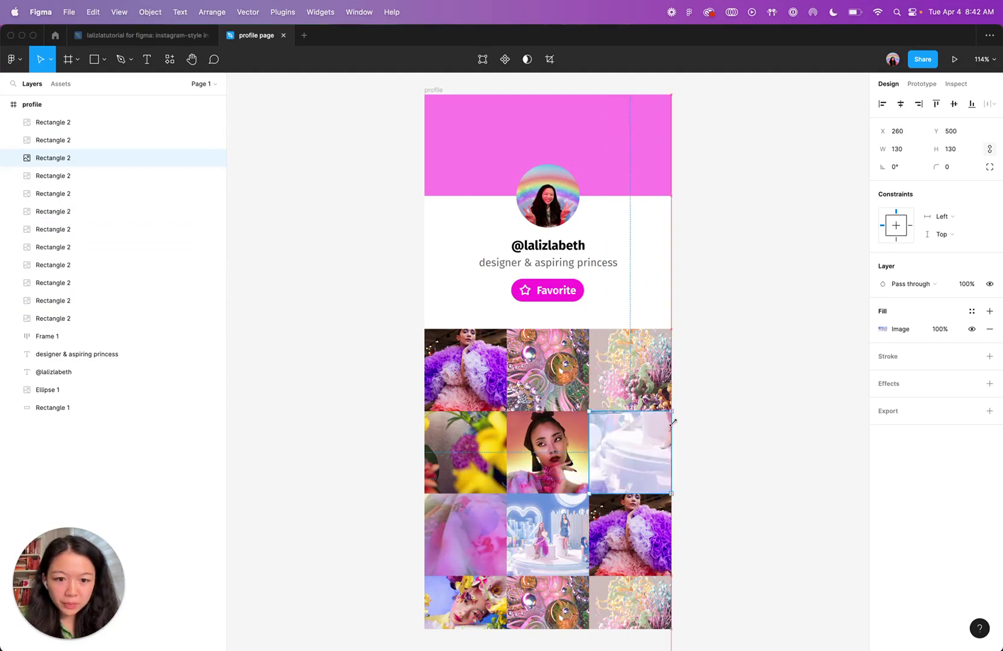
{"action": "left_click", "coordinate": [733, 421]}
Shrink and resize the top-middle and third-row right photos so each fills its cell
{"action": "left_click", "coordinate": [562, 381]}
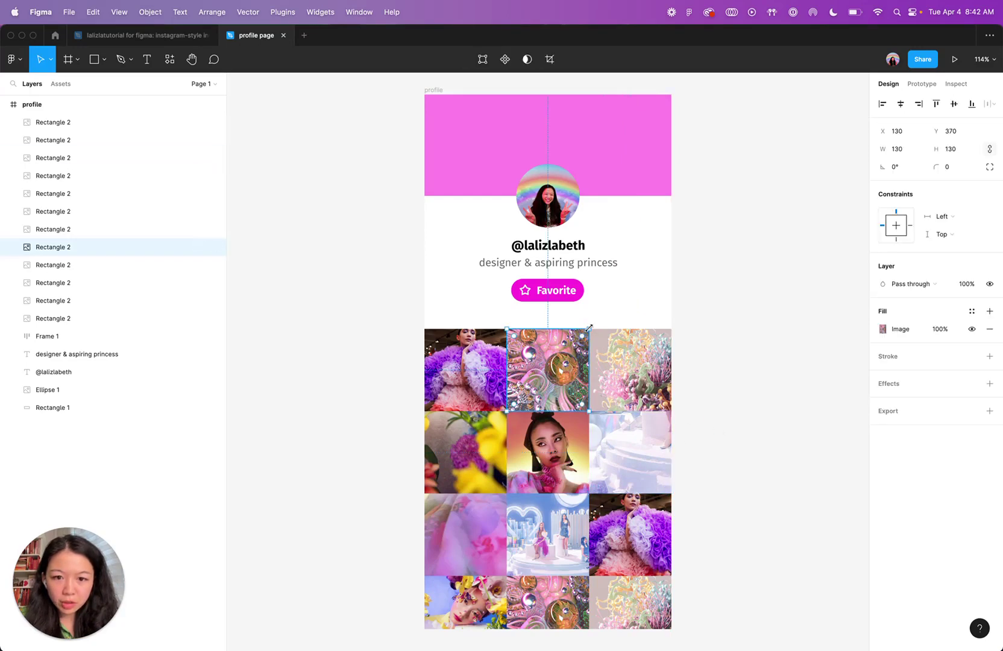
{"action": "left_click_drag", "start_coordinate": [507, 328], "coordinate": [527, 349]}
{"action": "left_click_drag", "start_coordinate": [589, 411], "coordinate": [588, 331]}
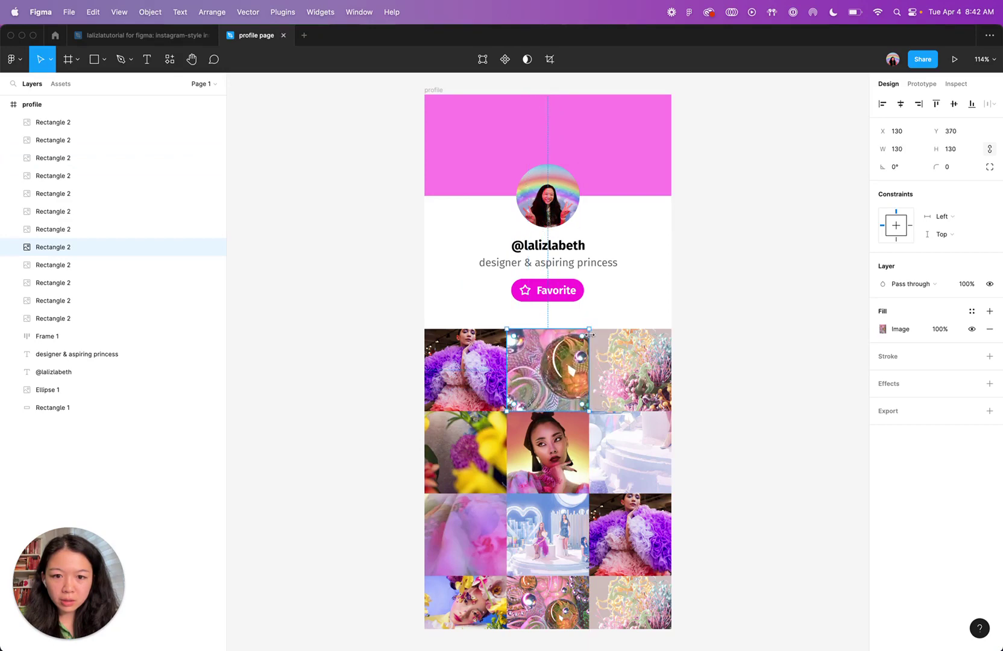
{"action": "left_click", "coordinate": [694, 517]}
{"action": "left_click", "coordinate": [611, 515]}
{"action": "mouse_move", "coordinate": [588, 494]}
{"action": "left_mouse_down"}
{"action": "mouse_move", "coordinate": [637, 542]}
{"action": "mouse_move", "coordinate": [589, 494]}
{"action": "left_mouse_up"}
{"action": "left_click", "coordinate": [725, 516]}
Resize the top-right photo from its corner so it shows a new crop
{"action": "scroll", "coordinate": [726, 517], "scroll_direction": "down", "scroll_amount": 2}
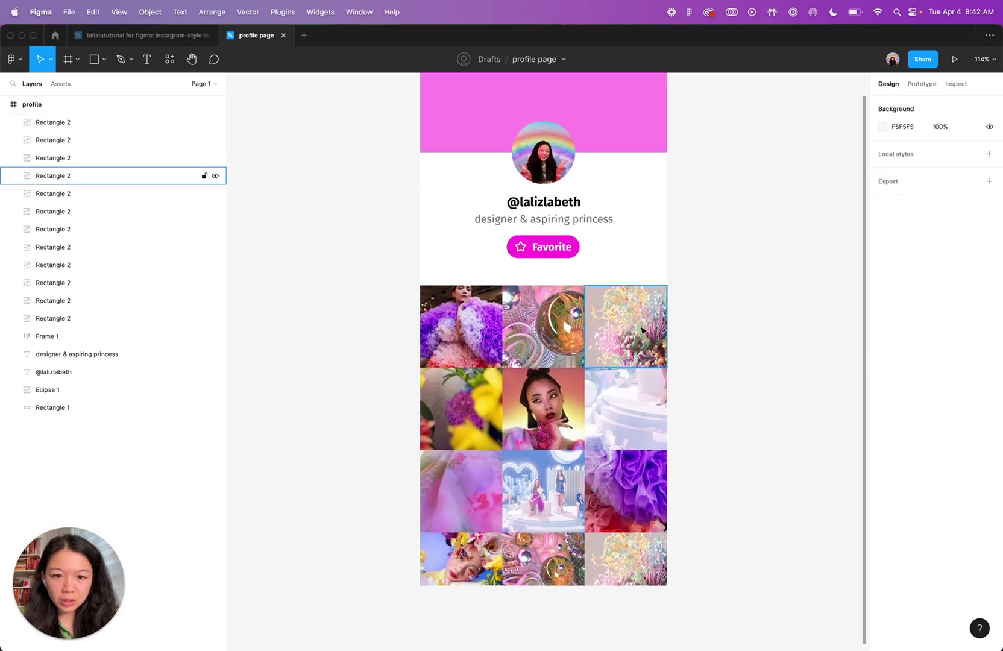
{"action": "left_click", "coordinate": [662, 292]}
{"action": "mouse_move", "coordinate": [585, 286]}
{"action": "left_mouse_down"}
{"action": "mouse_move", "coordinate": [643, 339]}
{"action": "mouse_move", "coordinate": [585, 286]}
{"action": "left_mouse_up"}
{"action": "scroll", "coordinate": [589, 299], "scroll_direction": "down", "scroll_amount": 3}
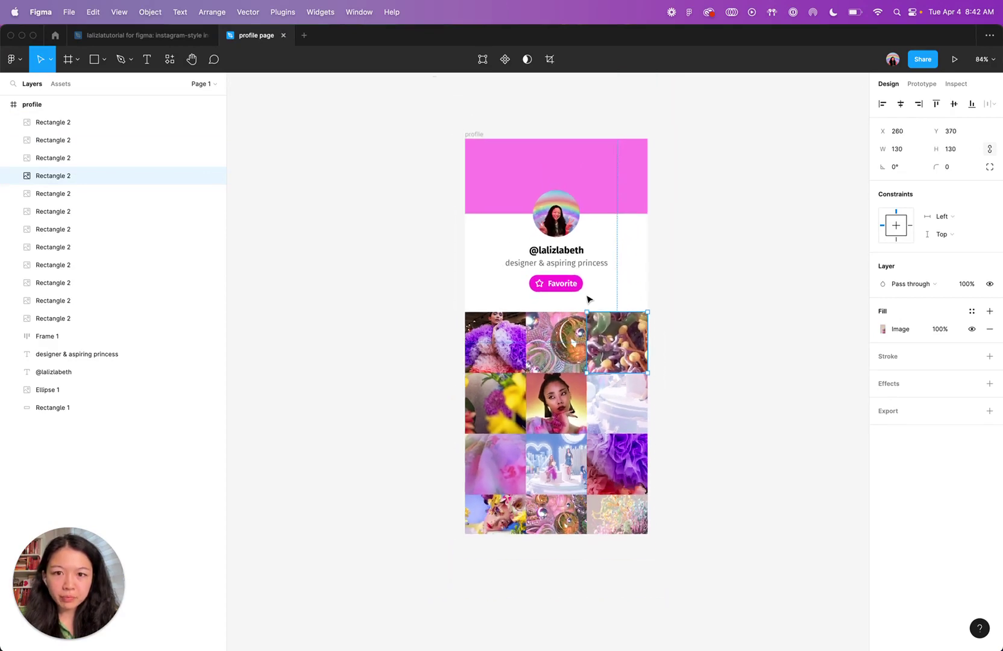
{"action": "left_click", "coordinate": [474, 134]}
Change the pink header rectangle's fill from Solid to Image using the cloud picture from the images folder
{"action": "key", "text": "shift+2"}
{"action": "left_click", "coordinate": [360, 164]}
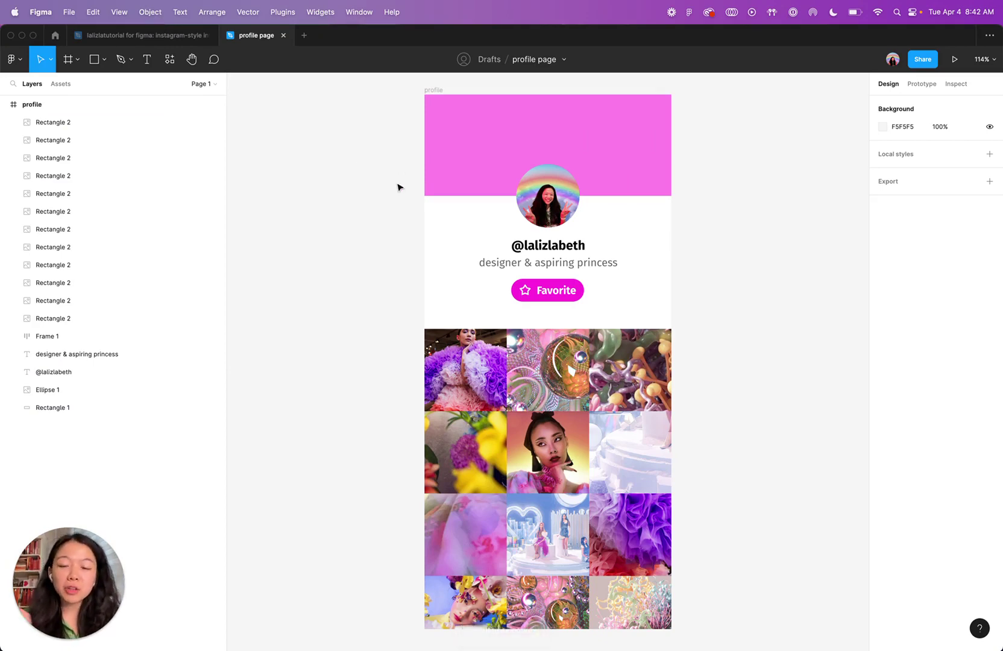
{"action": "left_click", "coordinate": [491, 151]}
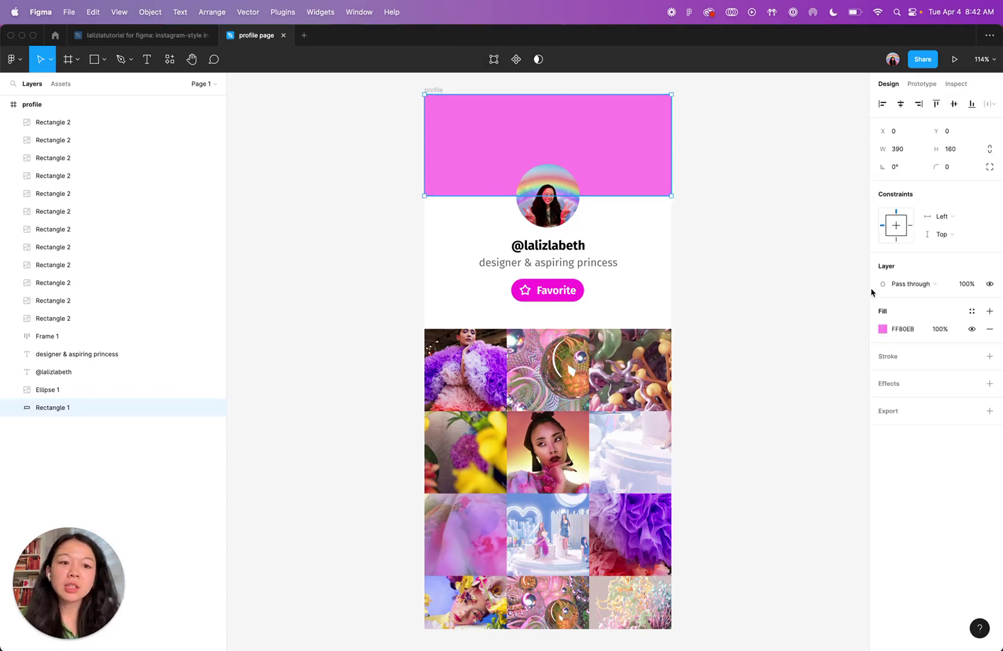
{"action": "left_click", "coordinate": [885, 329]}
{"action": "left_click", "coordinate": [759, 331]}
{"action": "left_click", "coordinate": [768, 399]}
{"action": "left_click", "coordinate": [799, 412]}
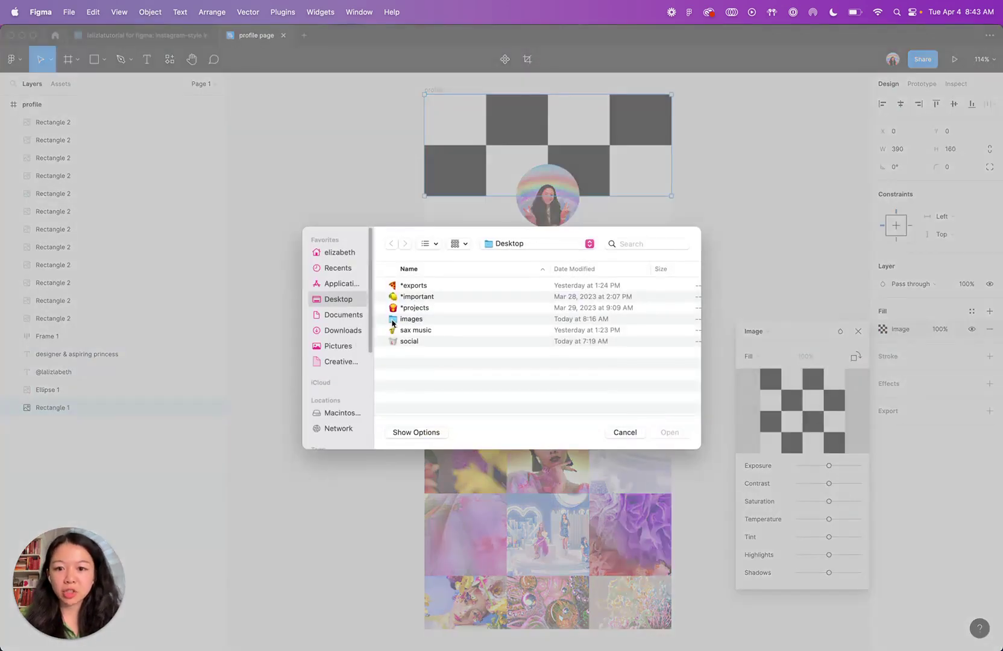
{"action": "double_click", "coordinate": [393, 324]}
{"action": "left_click", "coordinate": [436, 353]}
{"action": "double_click", "coordinate": [436, 353]}
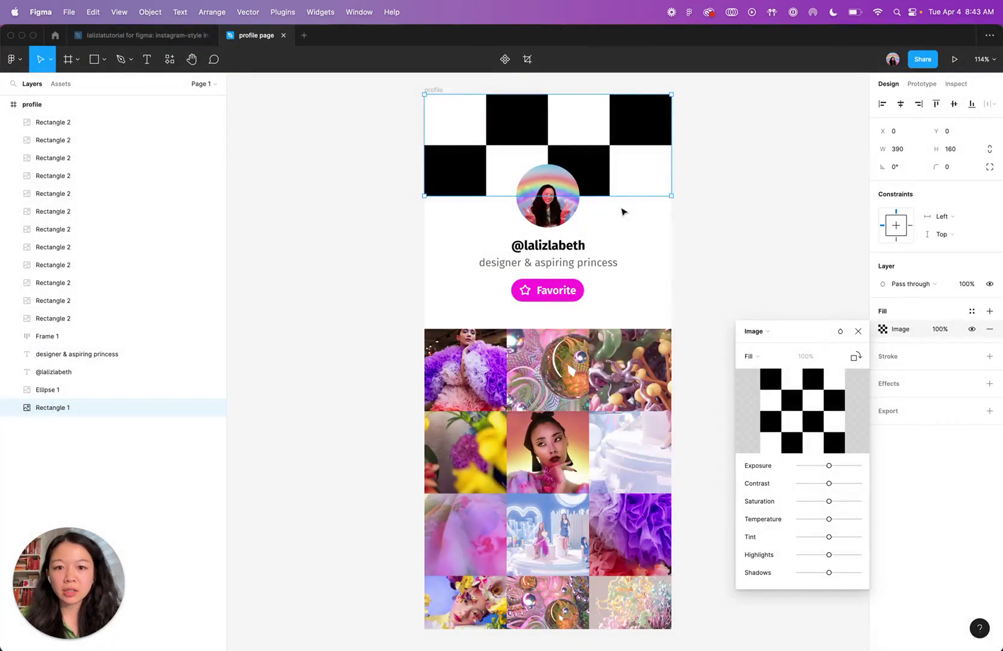
{"action": "left_click", "coordinate": [784, 188]}
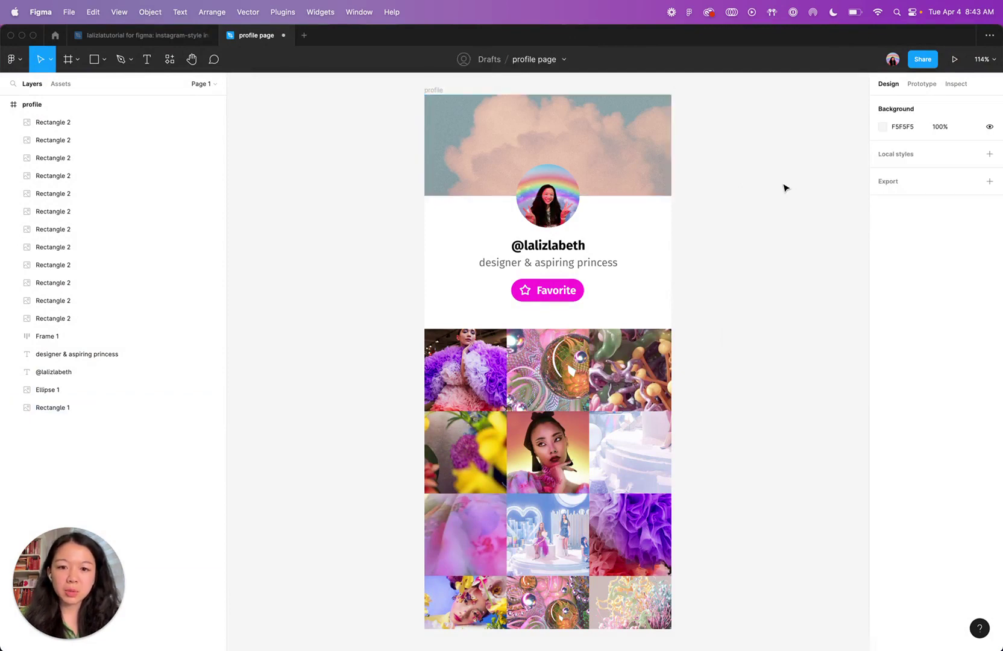